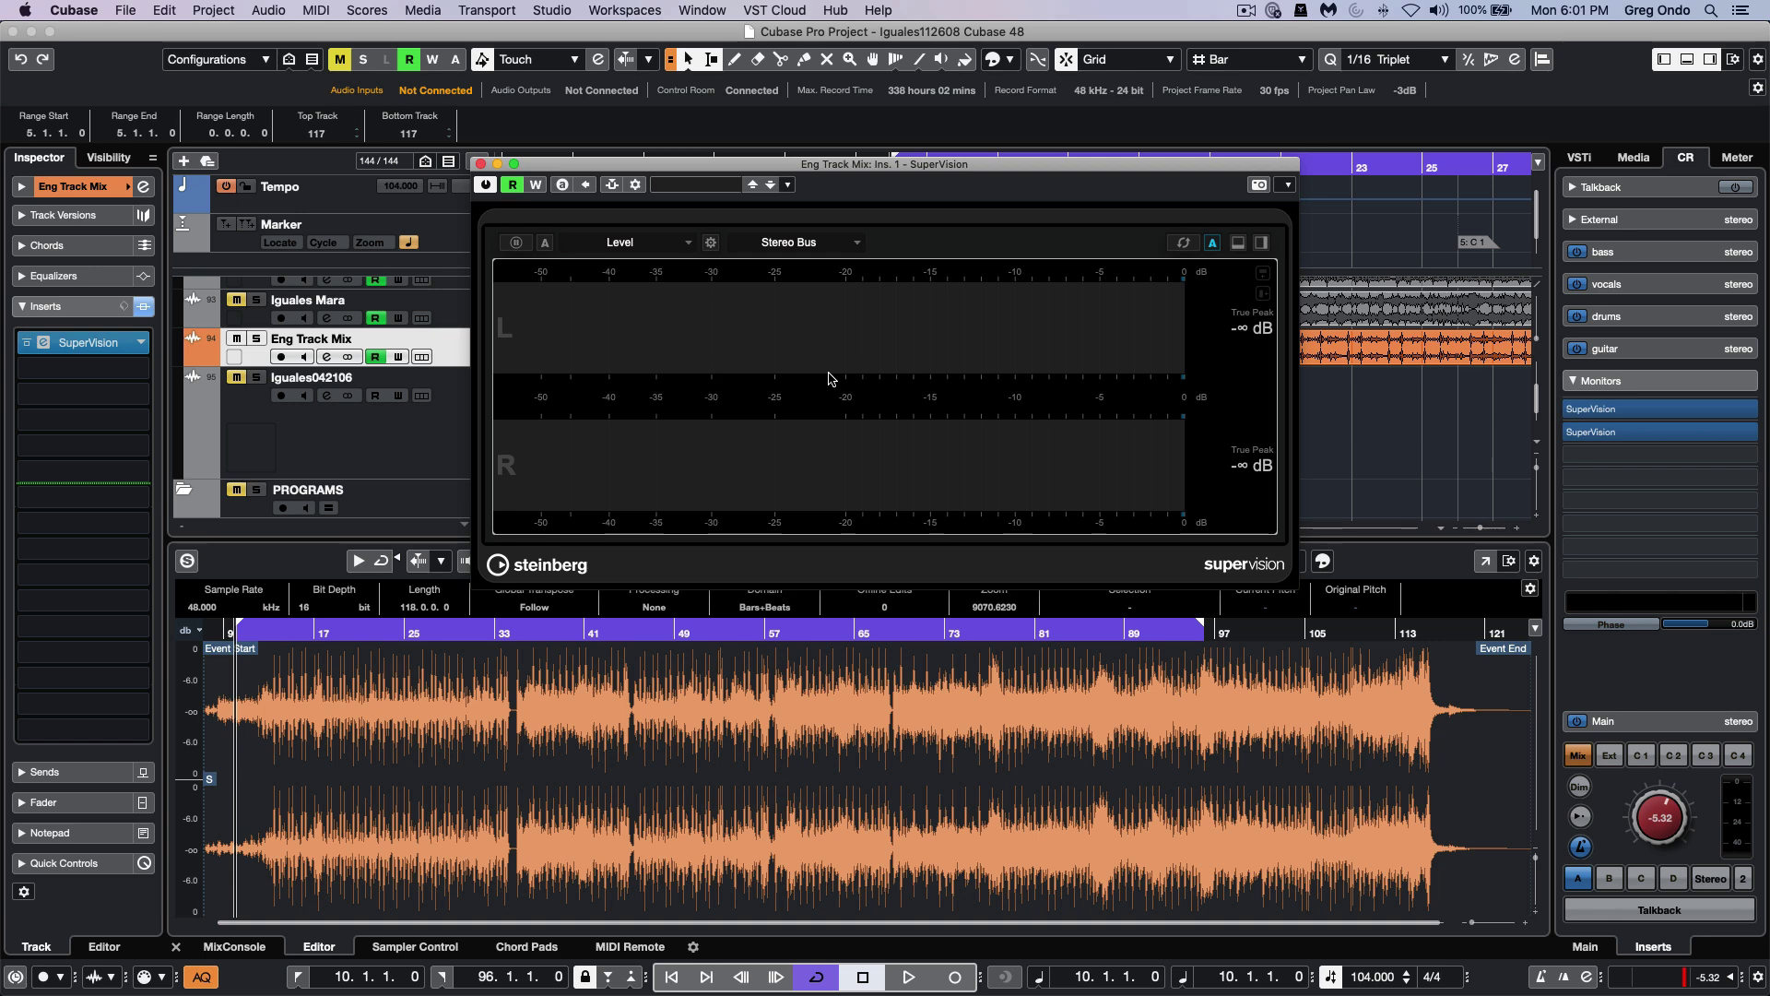
# Review the available SuperVision modules, keep Level, and start project playback
pyautogui.click(636, 242)
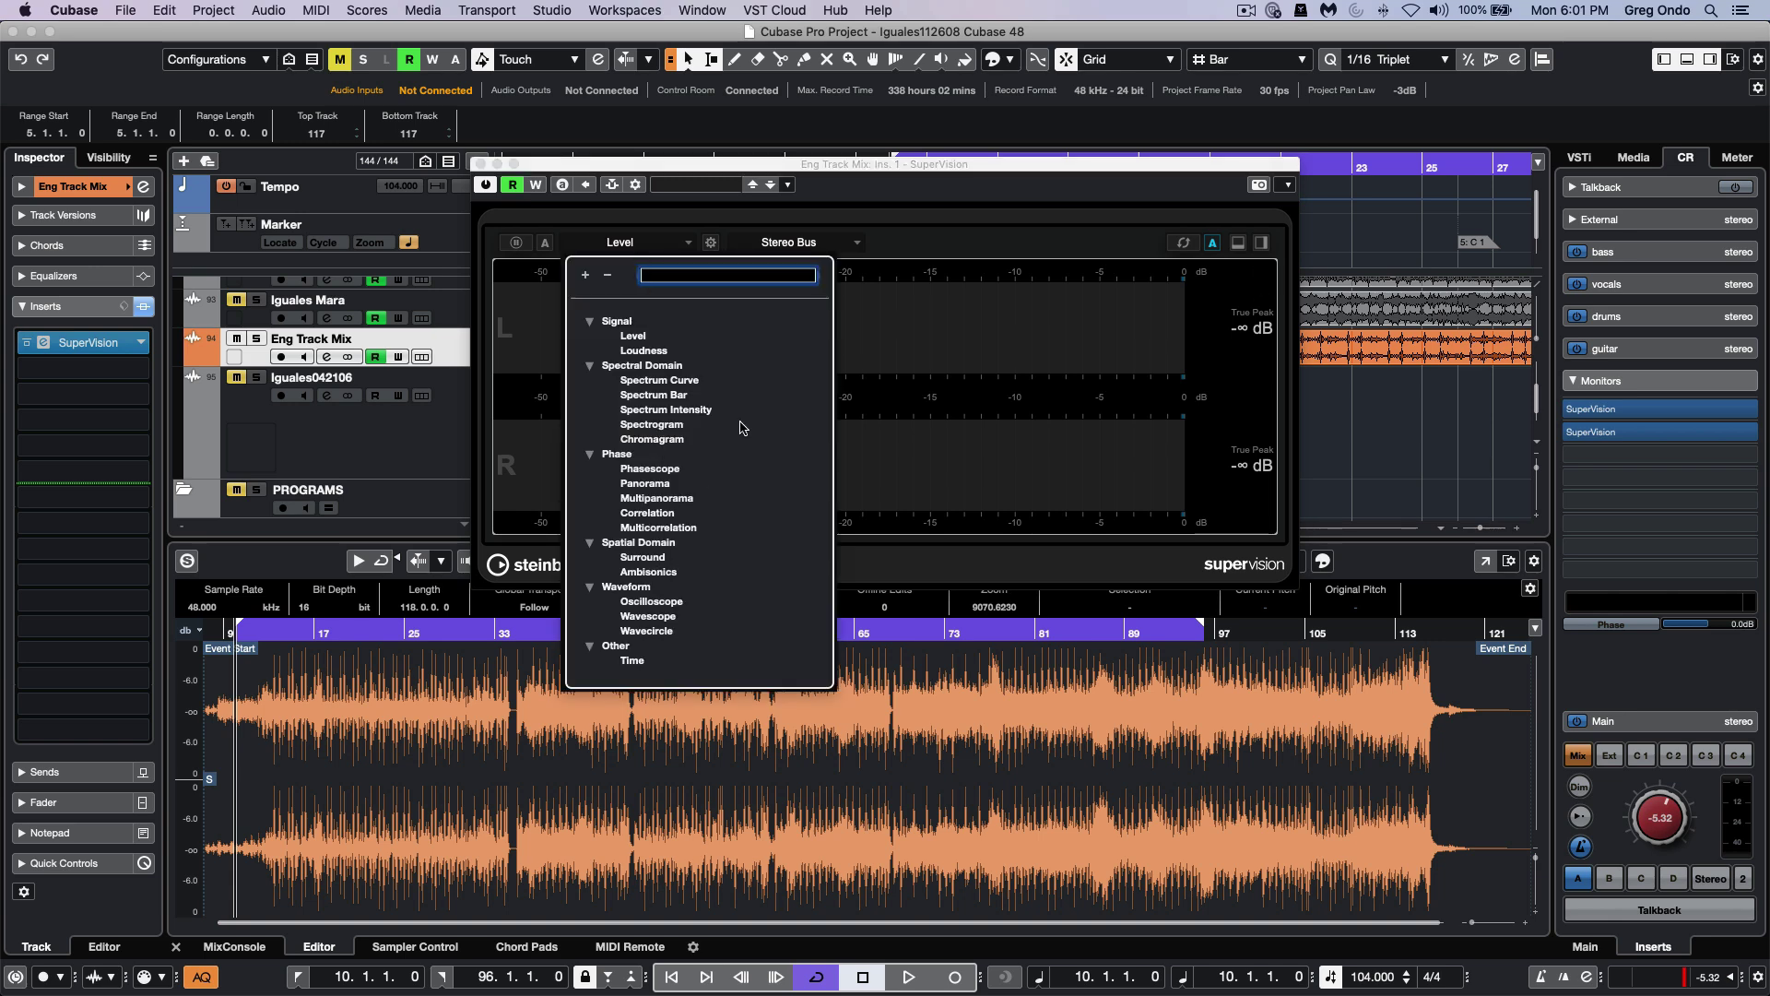
pyautogui.click(869, 392)
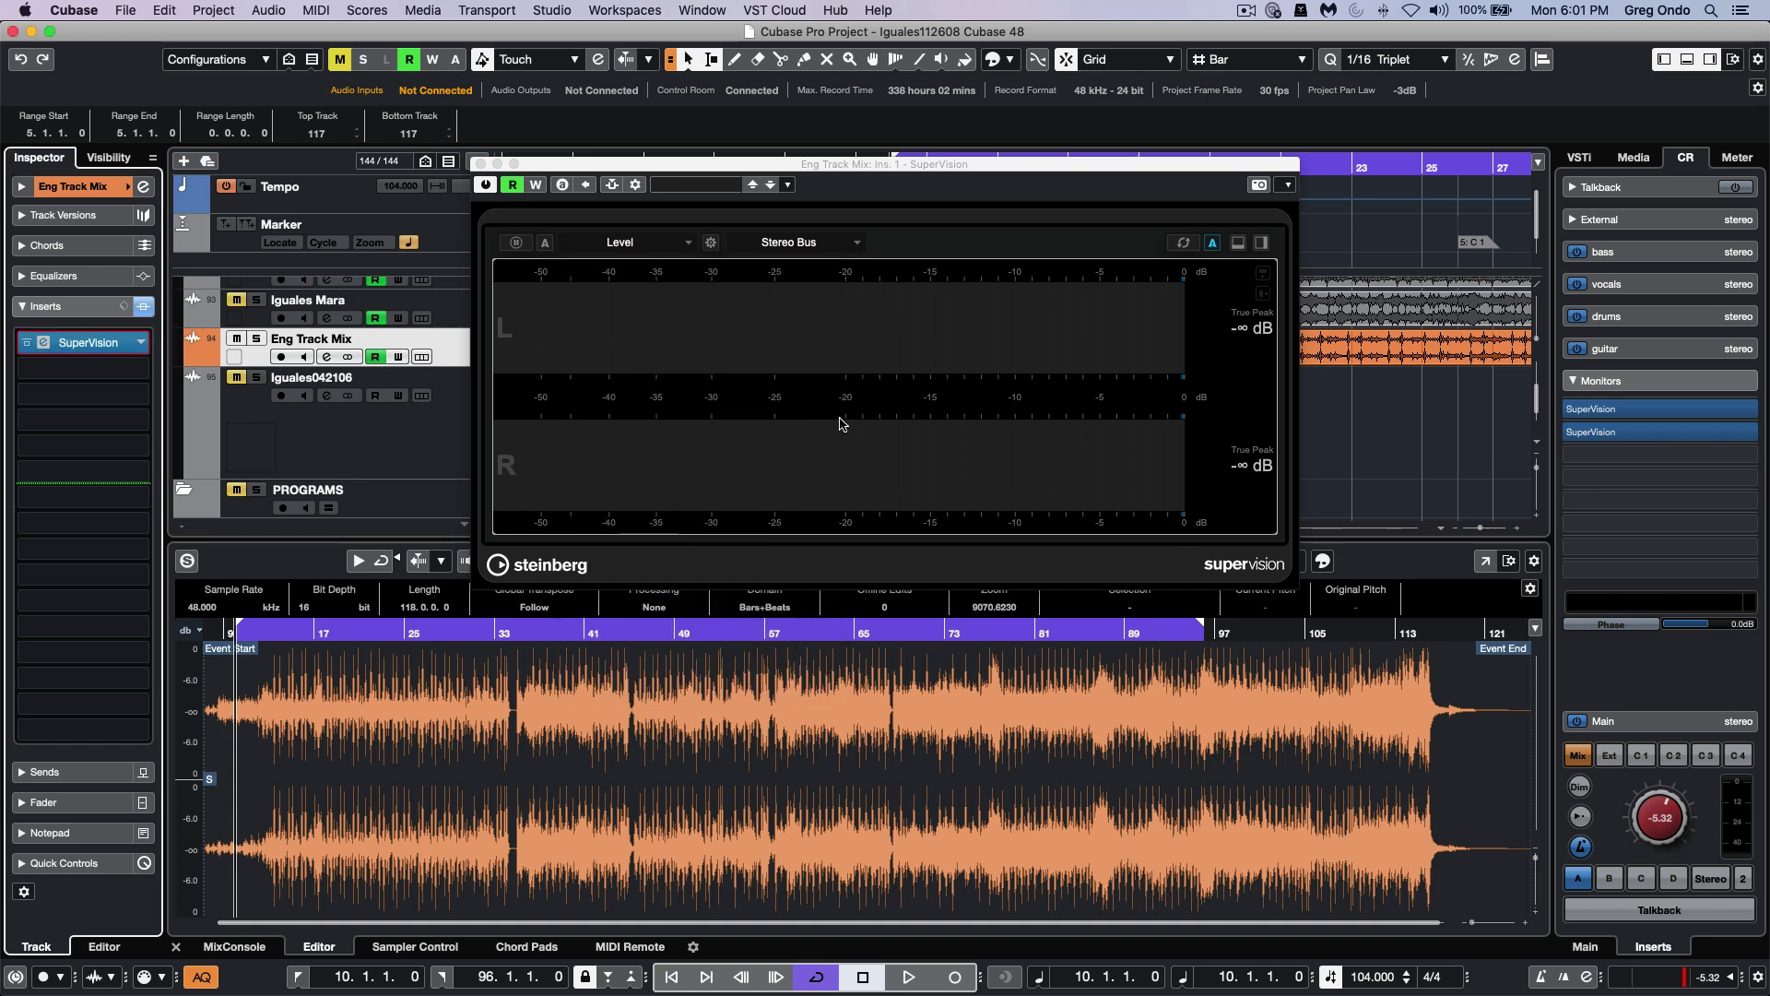
pyautogui.press('space')
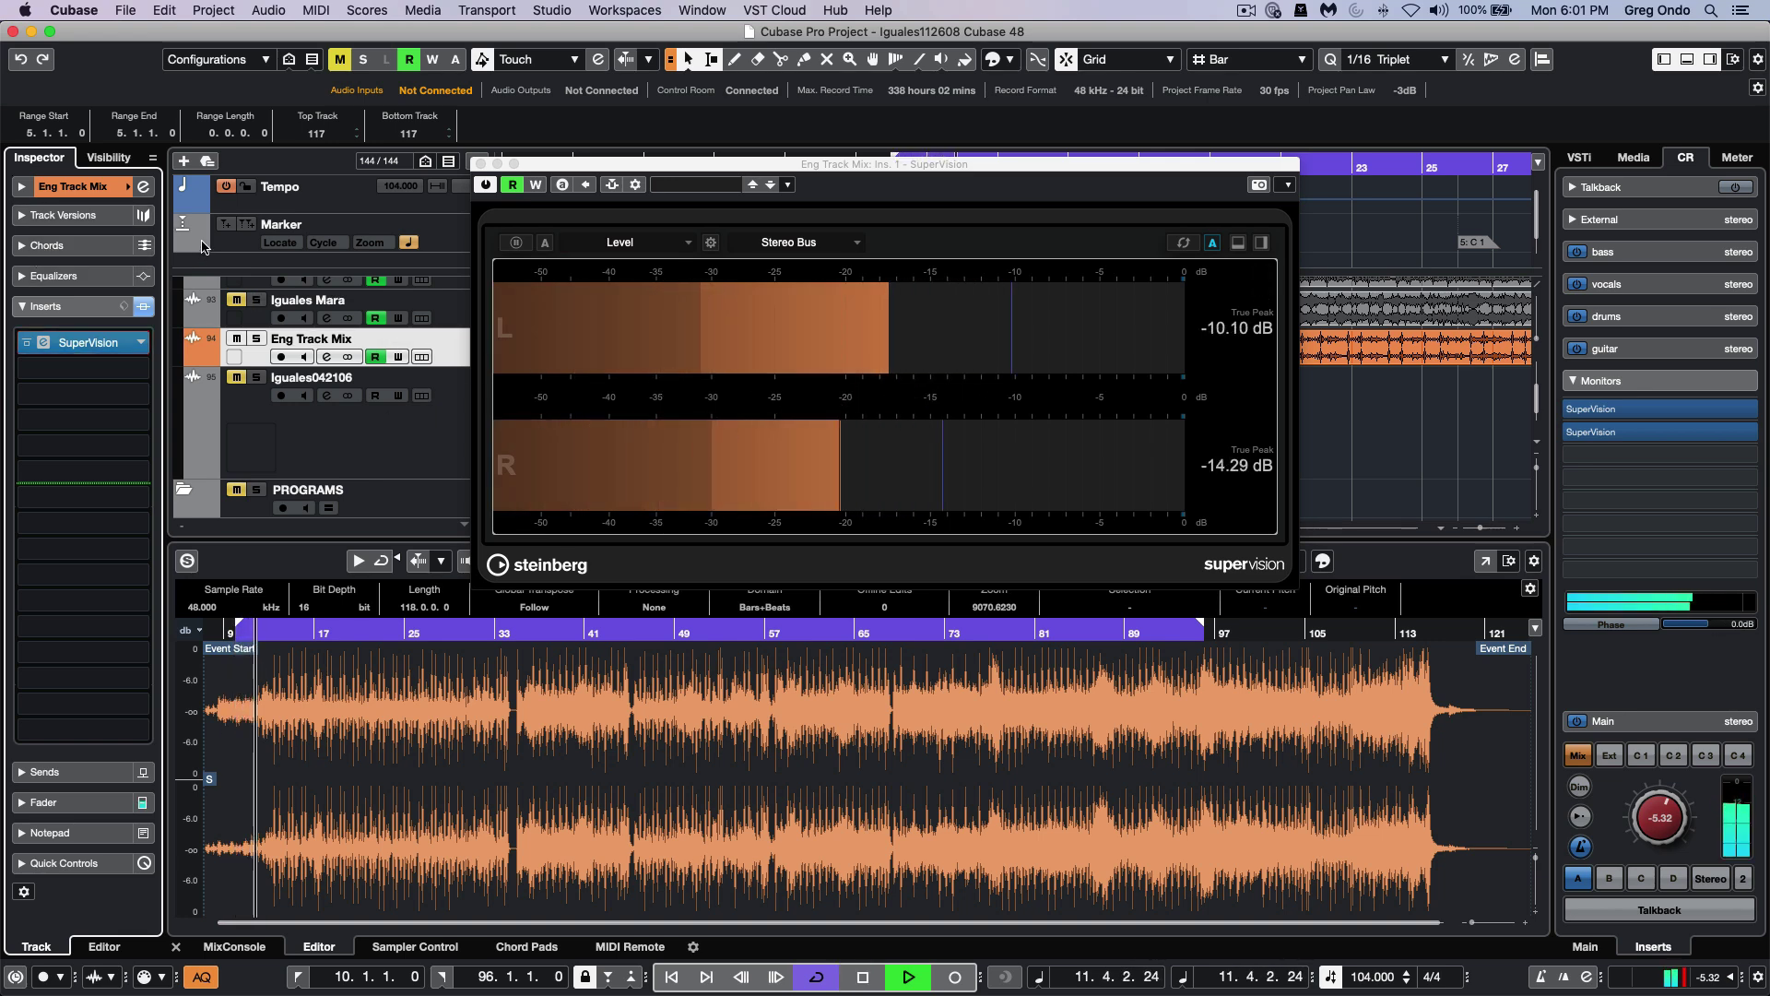
# Try yellow, green, teal and blue as the Eng Track Mix track color, settling on light orange
pyautogui.click(129, 191)
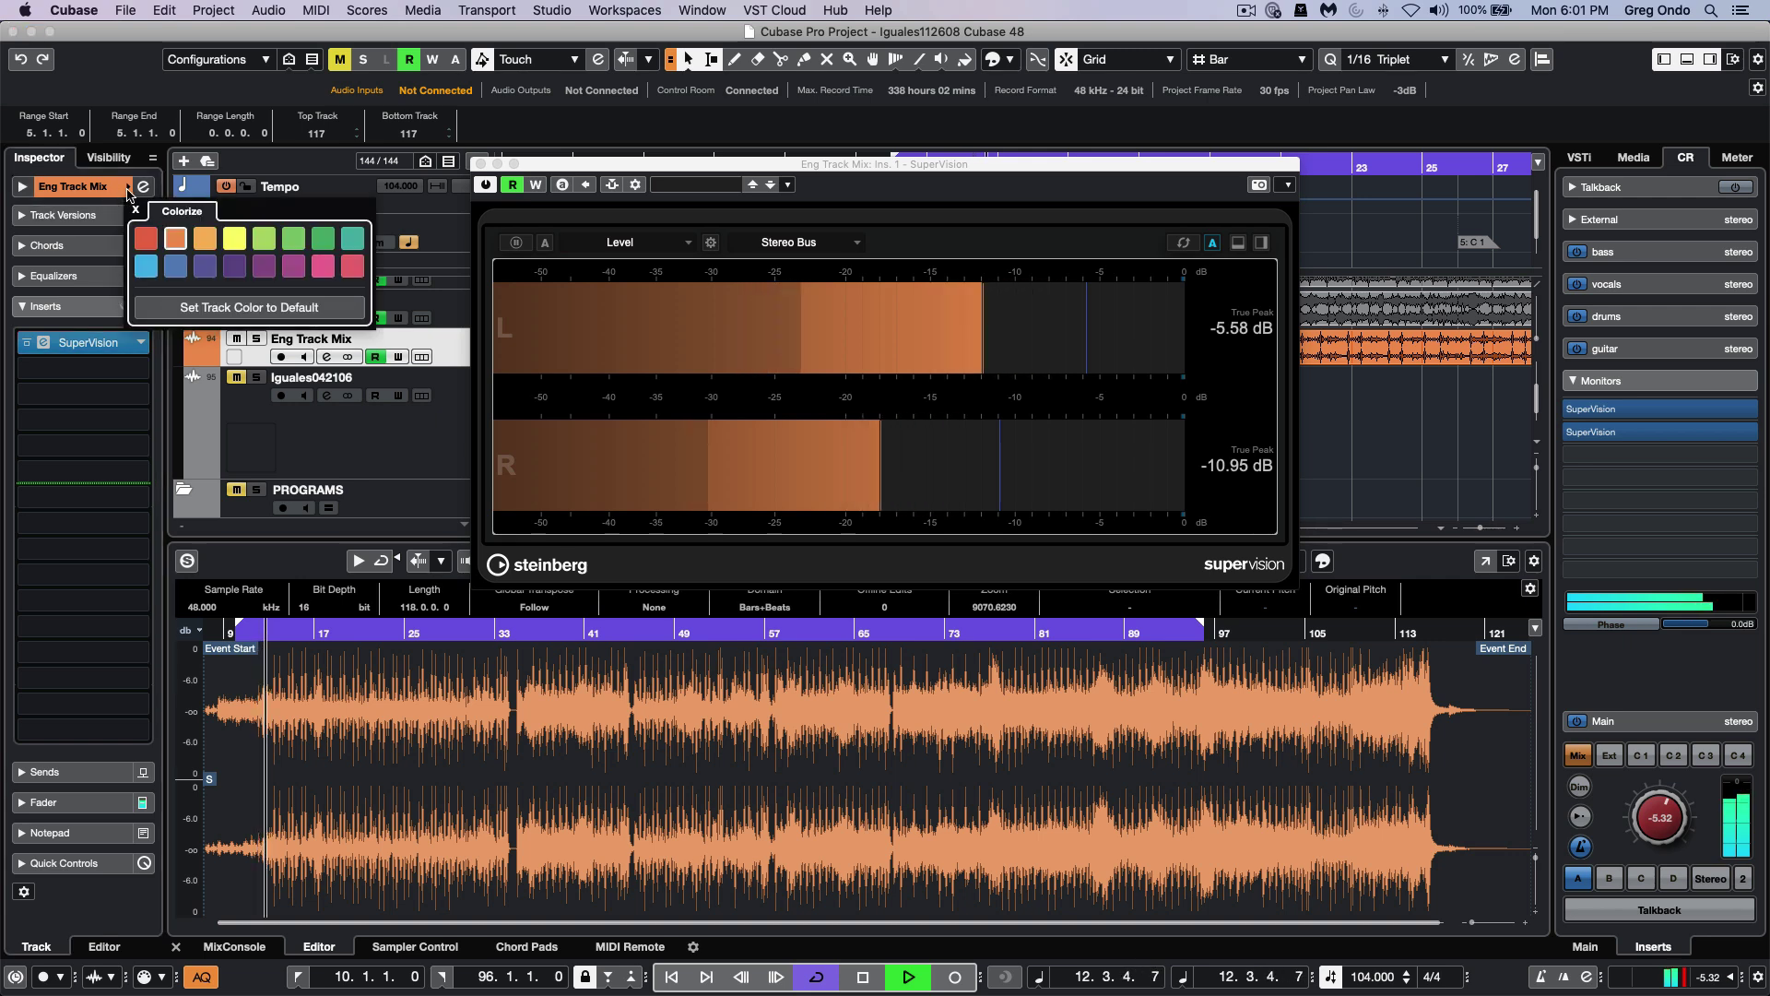
pyautogui.click(233, 241)
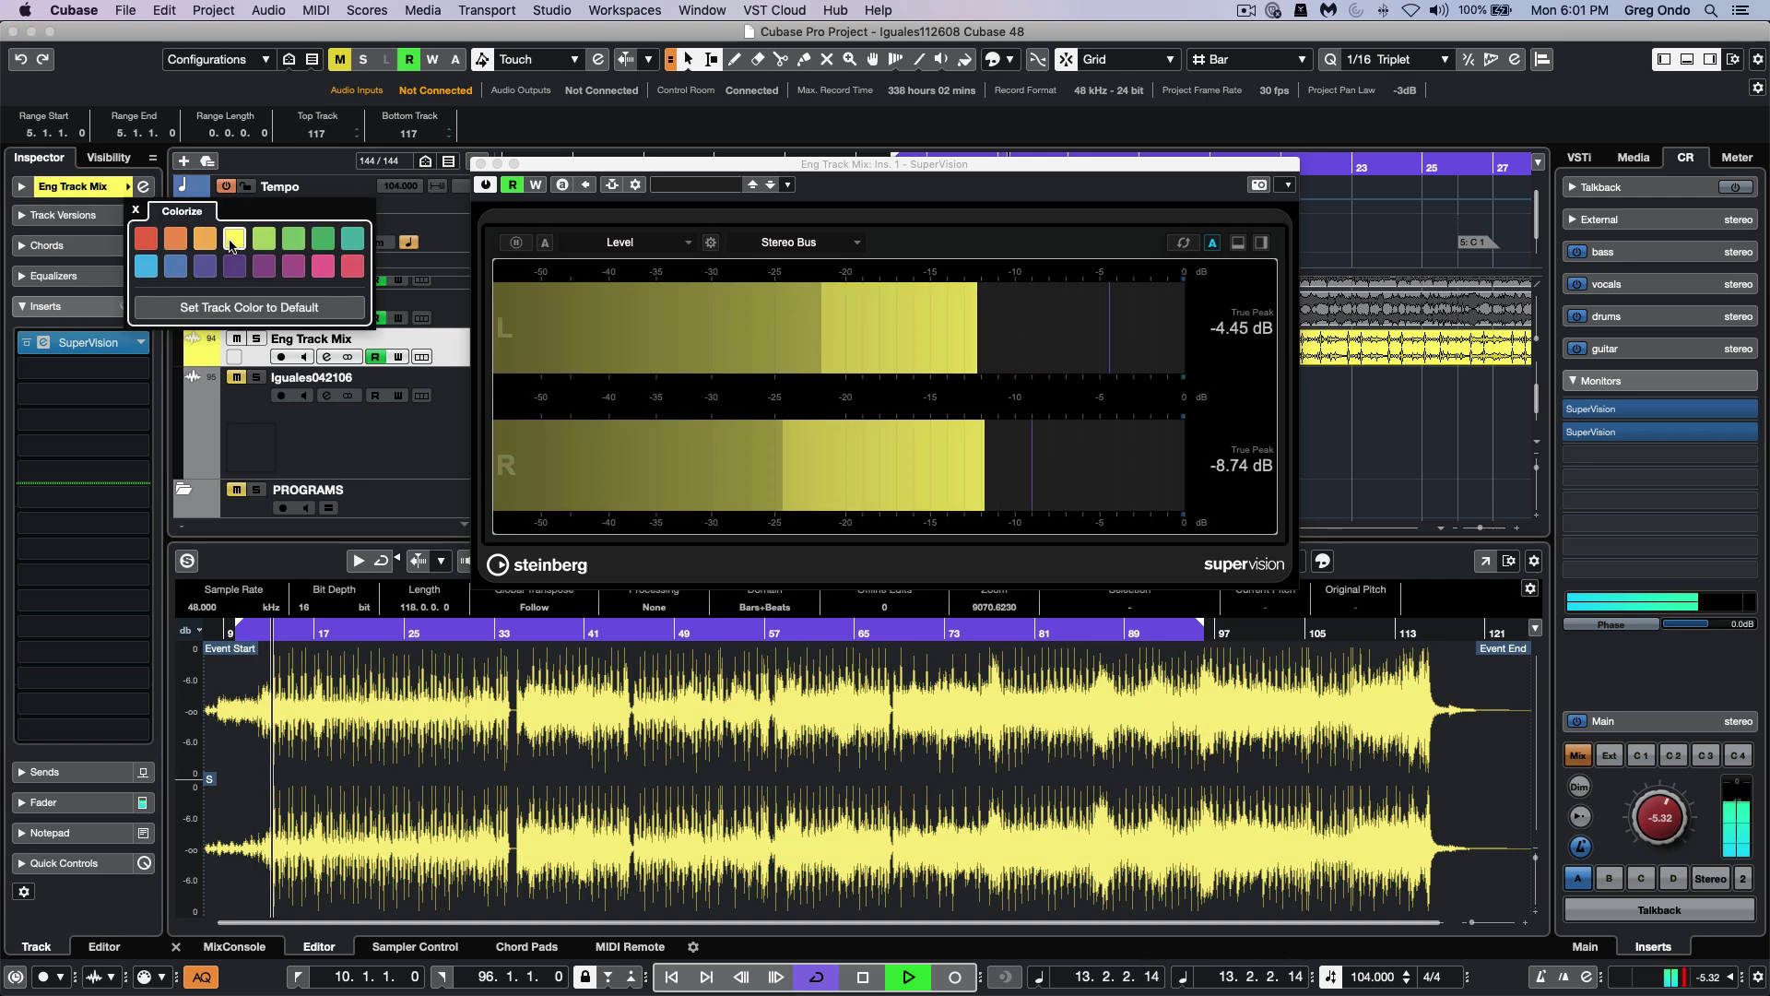
pyautogui.click(322, 239)
pyautogui.click(352, 239)
pyautogui.click(155, 267)
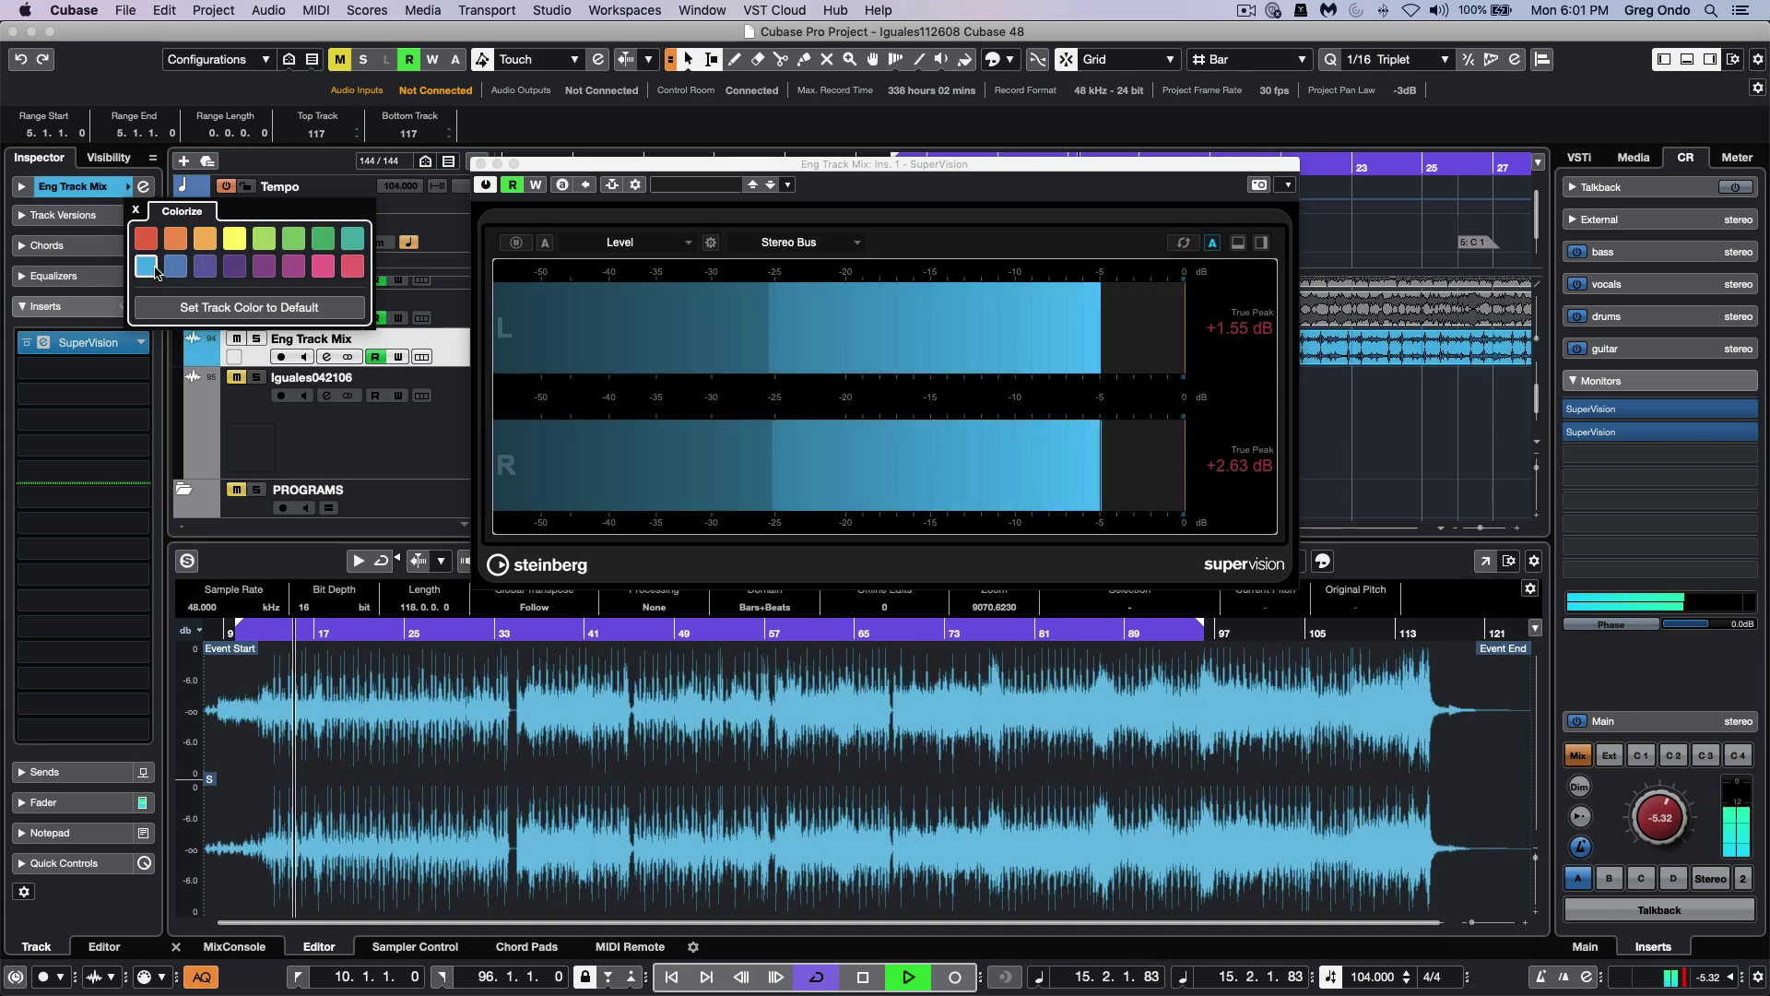
pyautogui.click(202, 242)
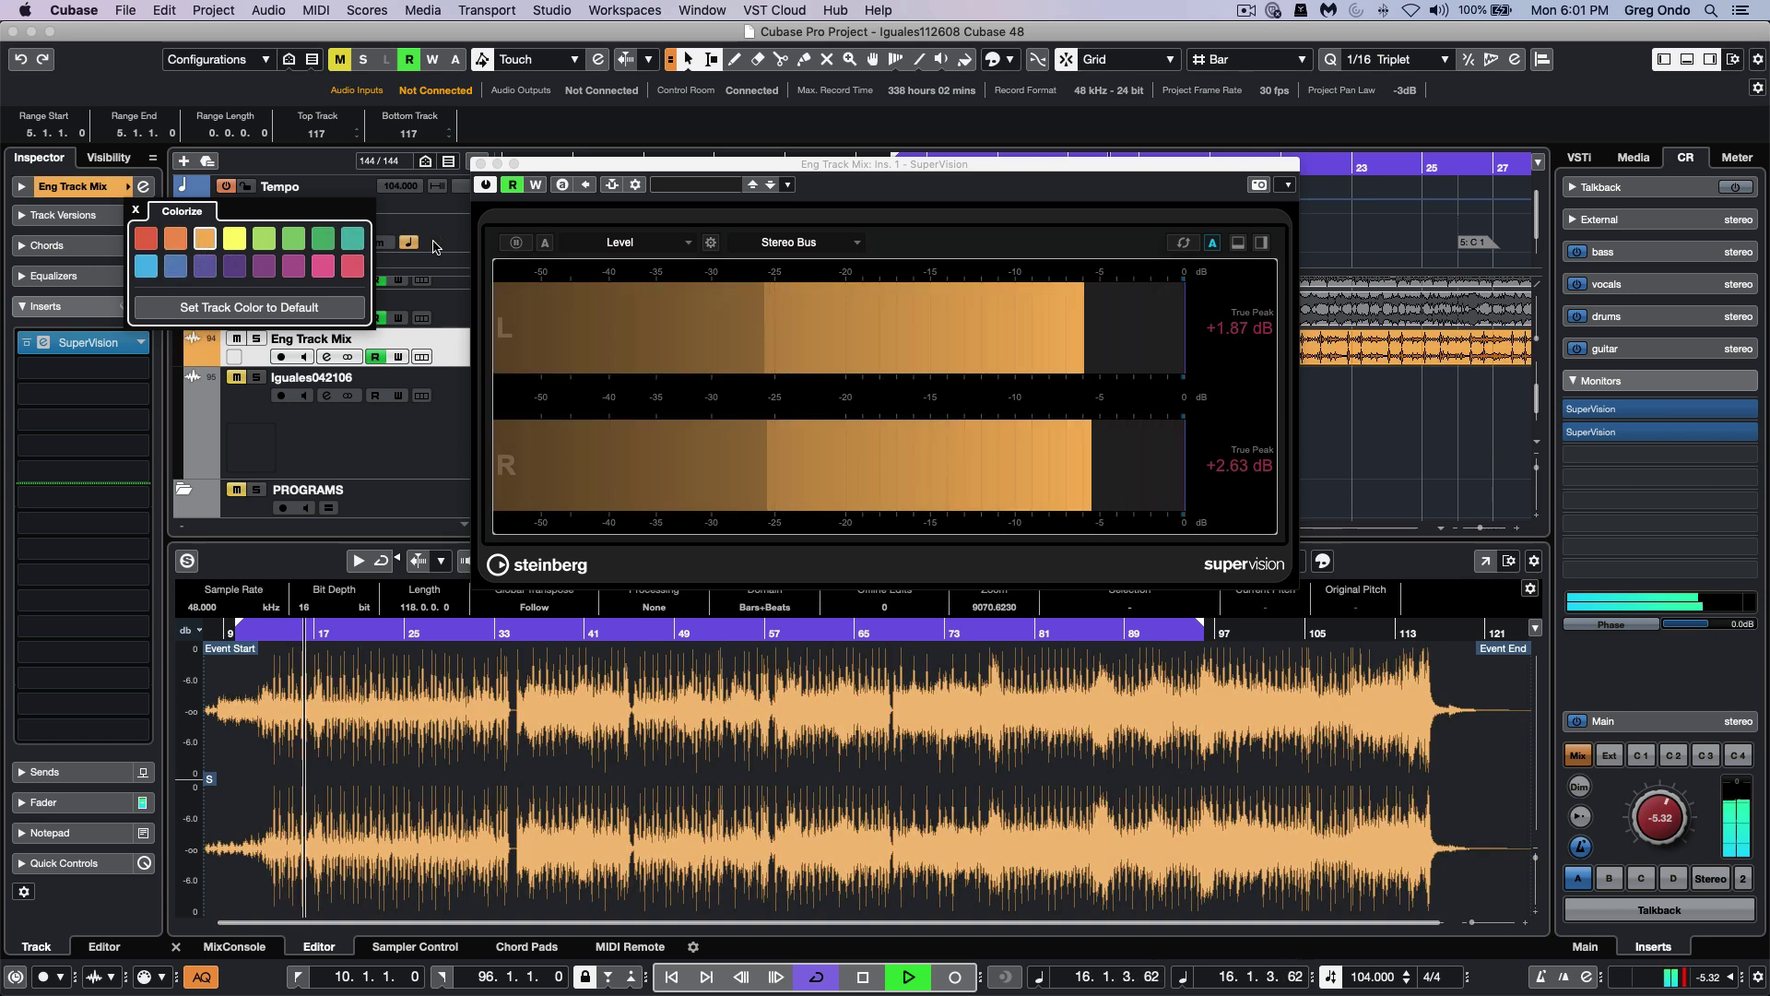
pyautogui.click(785, 383)
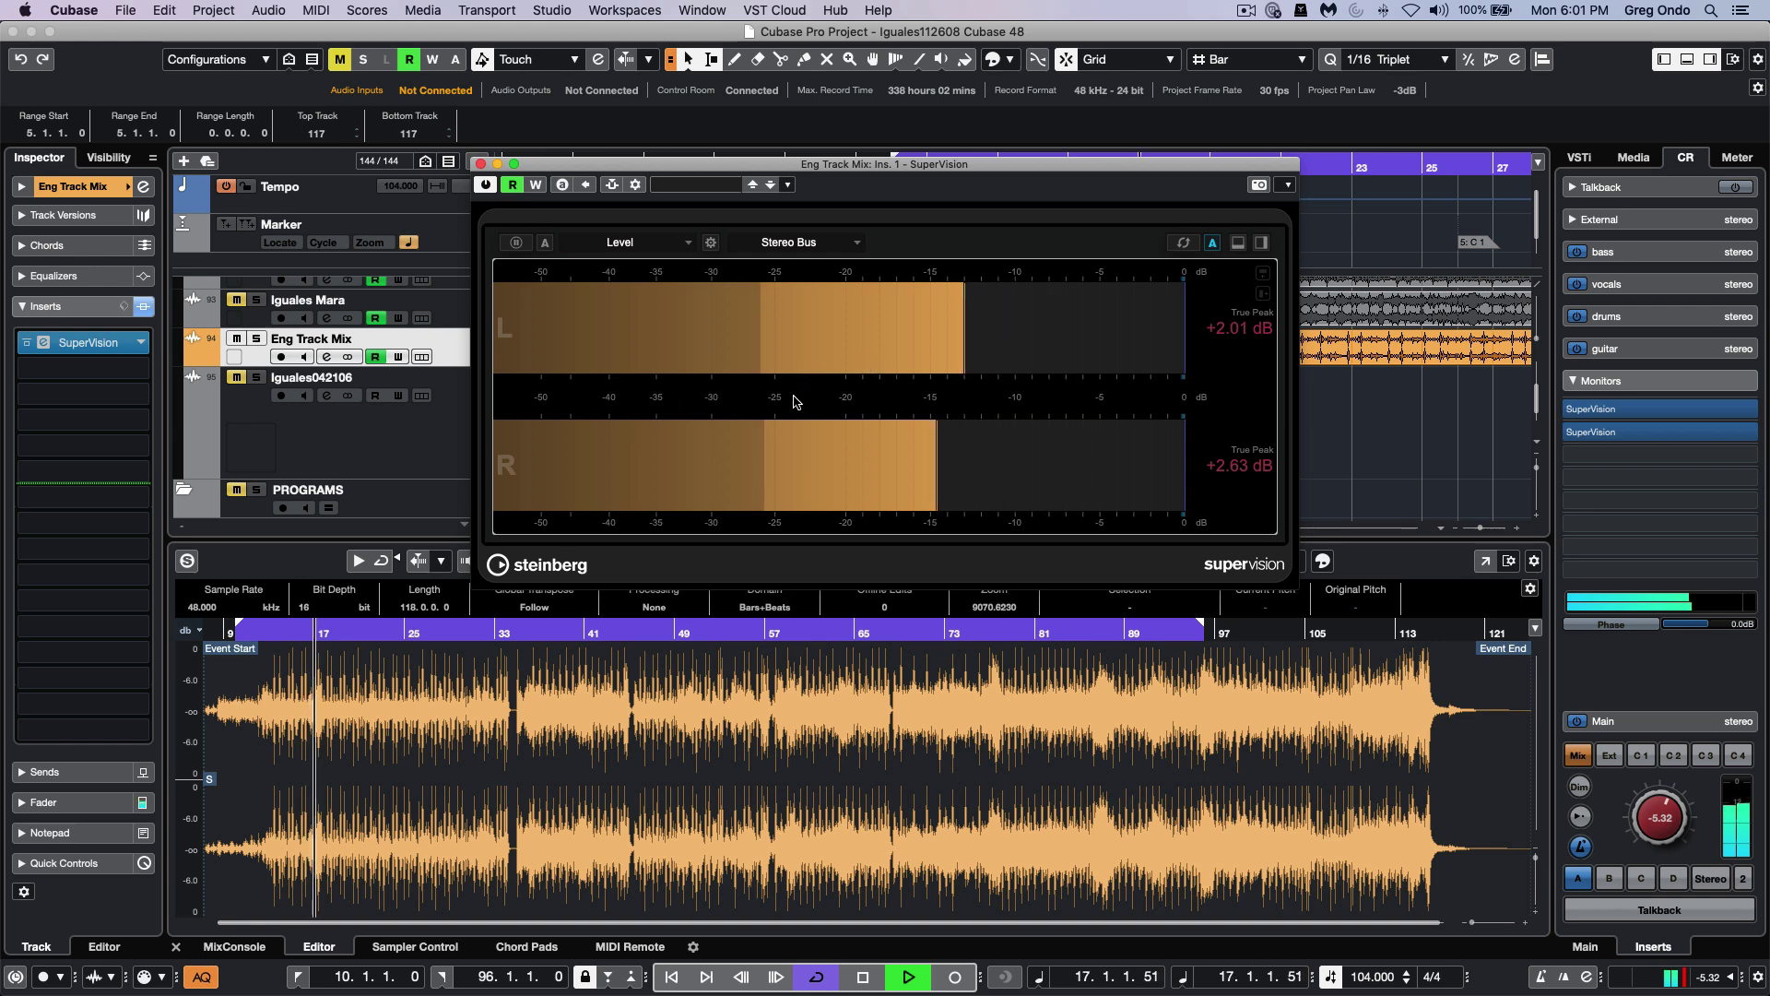
# Hold the Level module's measurement during playback and release it again
pyautogui.keyDown('alt'); pyautogui.click(834, 360); pyautogui.keyUp('alt')
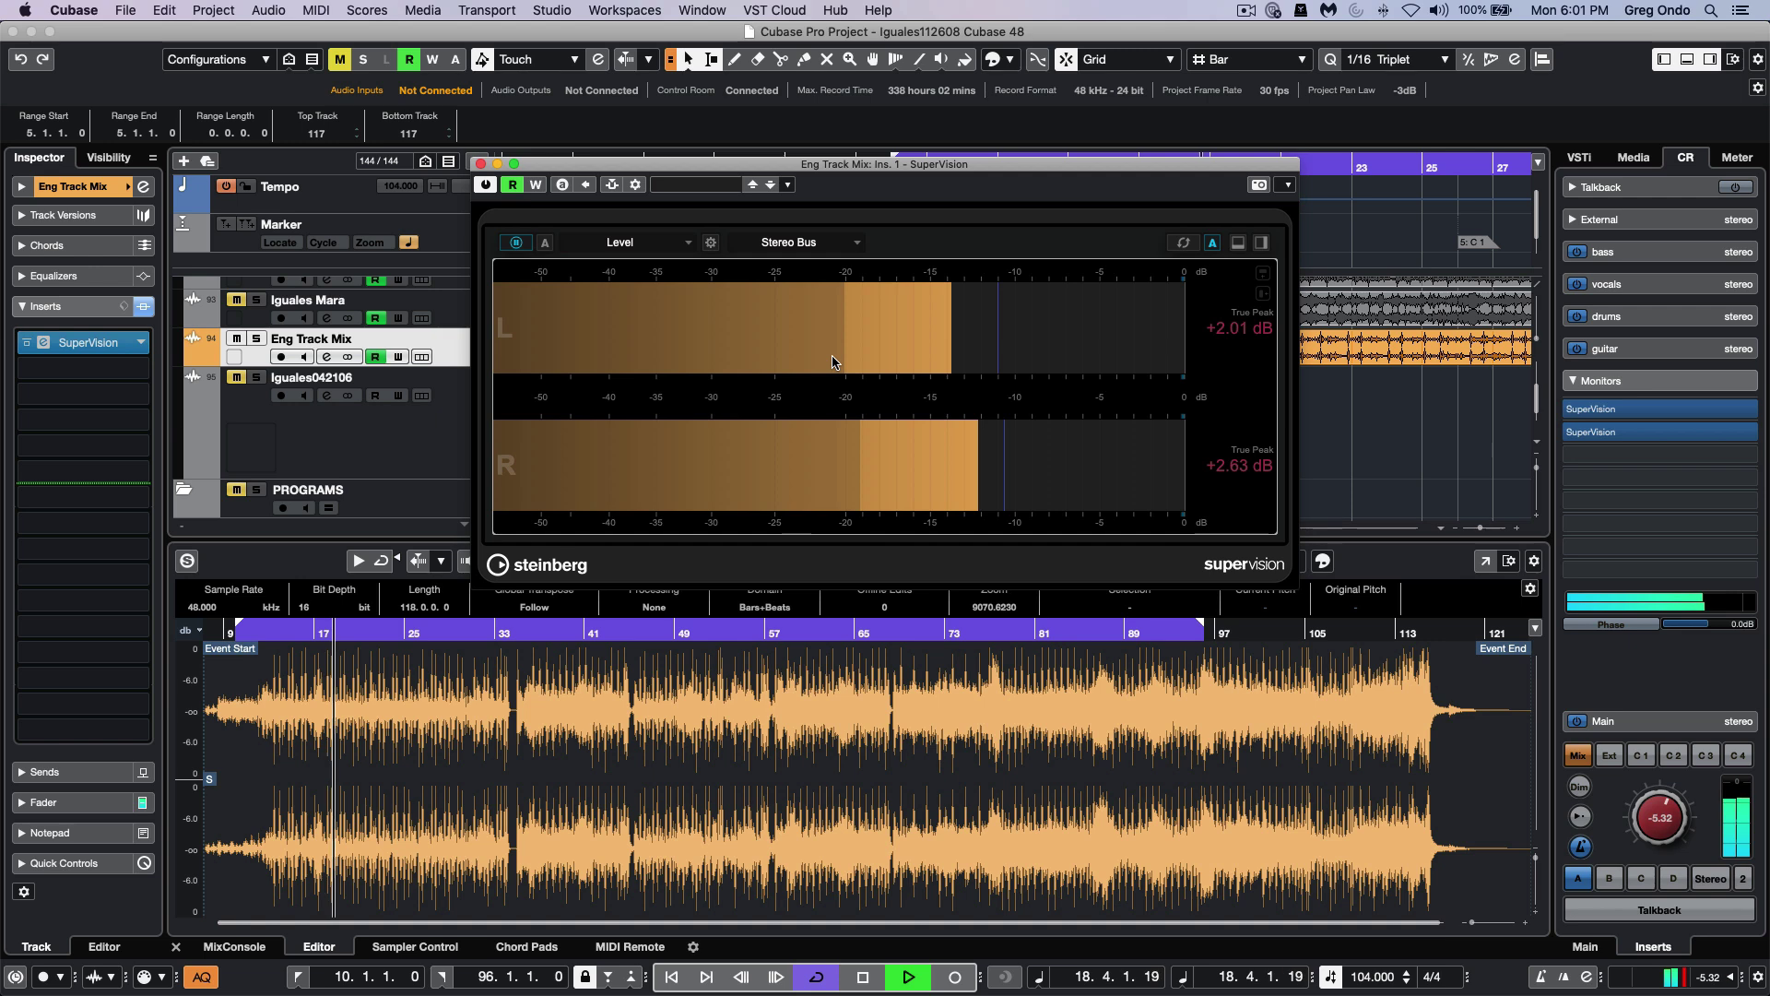
pyautogui.keyDown('alt'); pyautogui.click(836, 363); pyautogui.keyUp('alt')
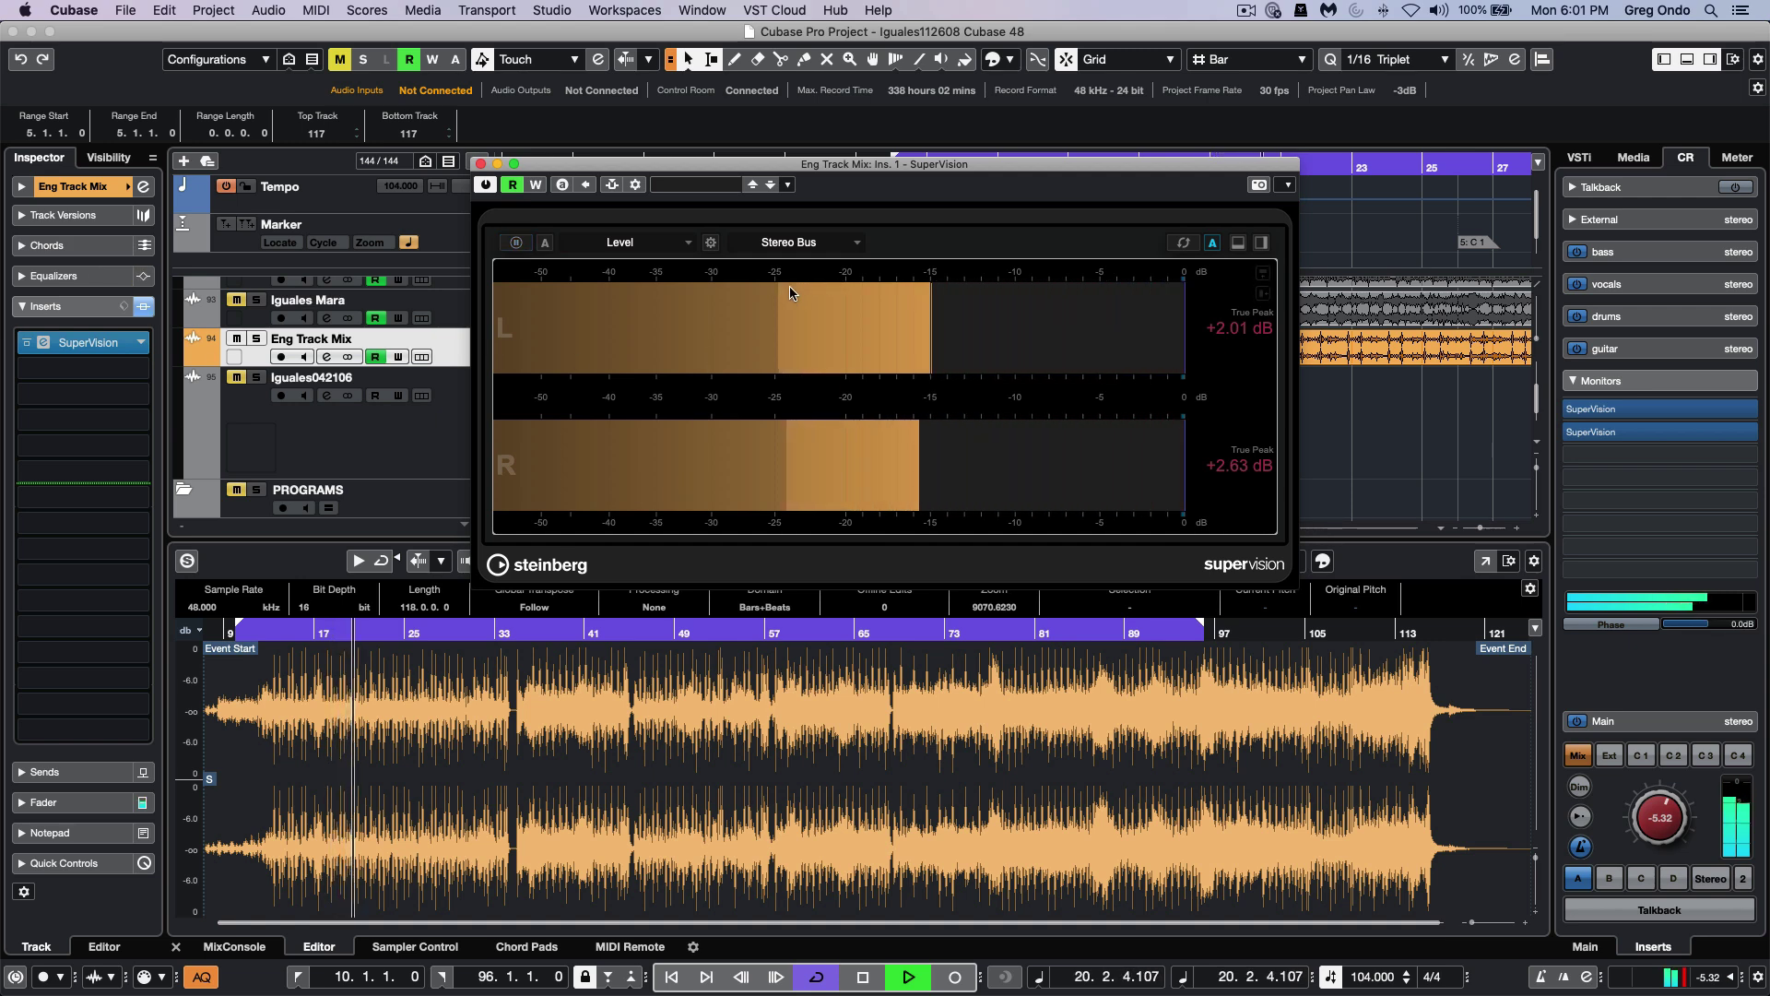
# View the Level meter for the L, R, M and S channels in turn, returning to Stereo Bus
pyautogui.click(791, 243)
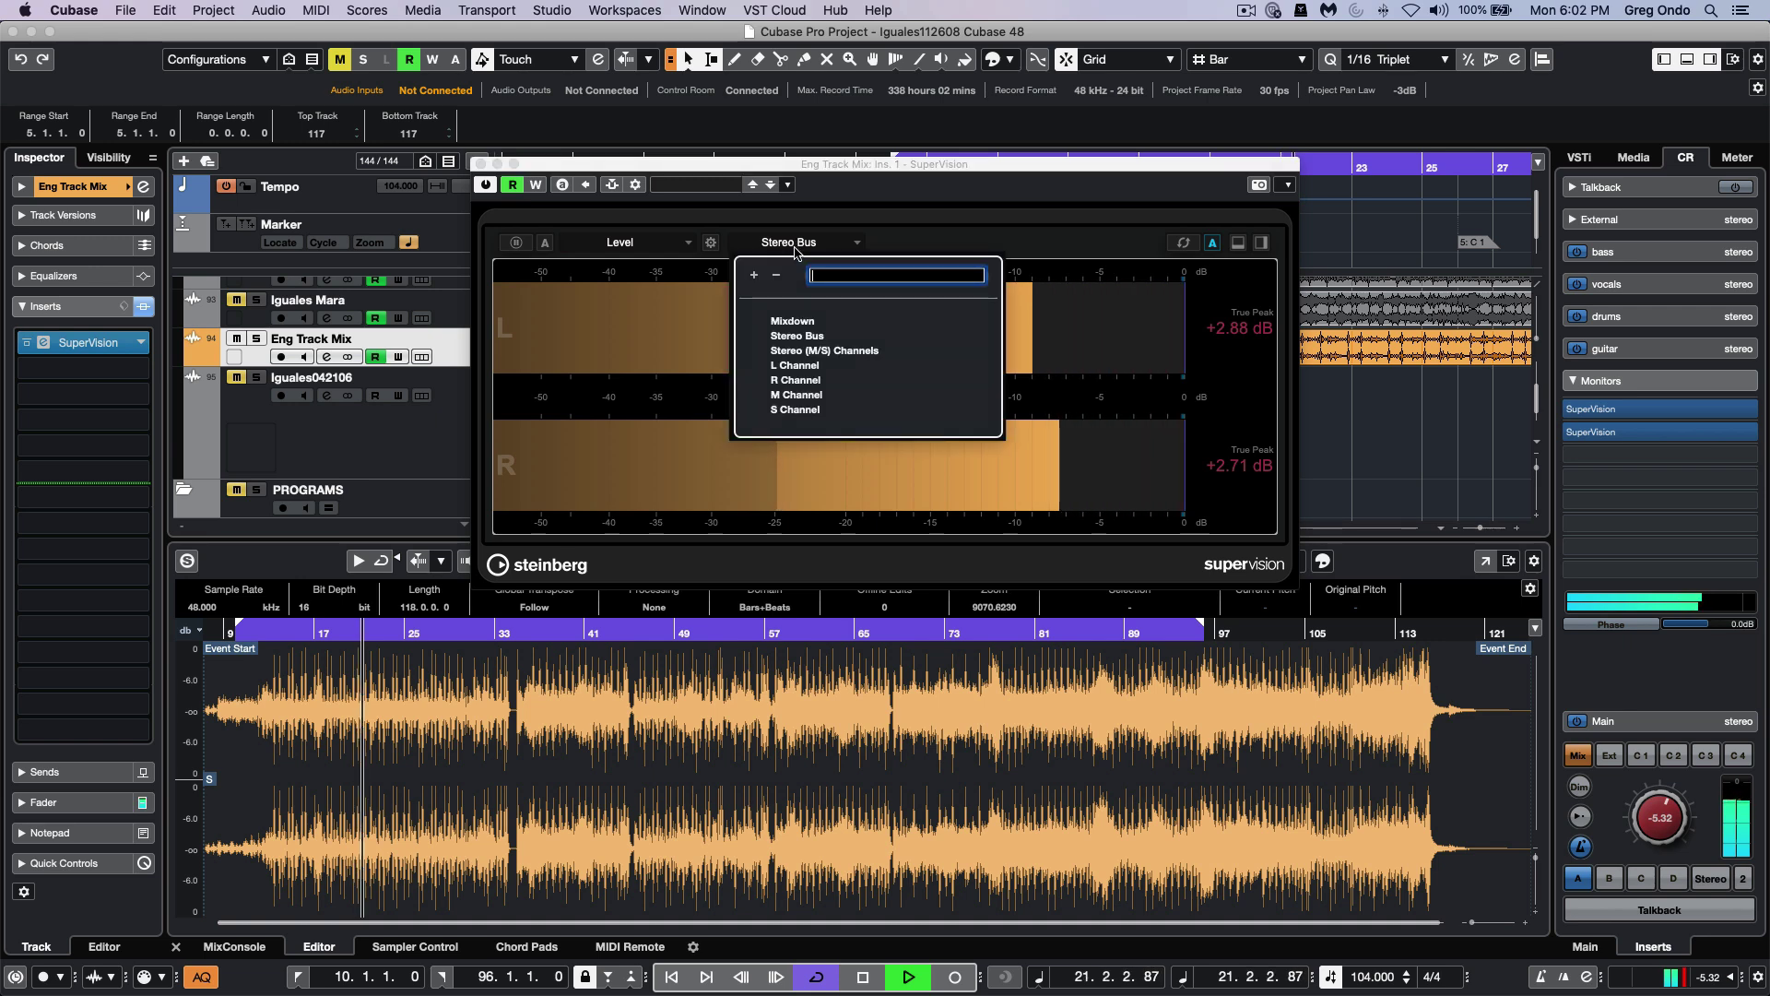
pyautogui.click(798, 366)
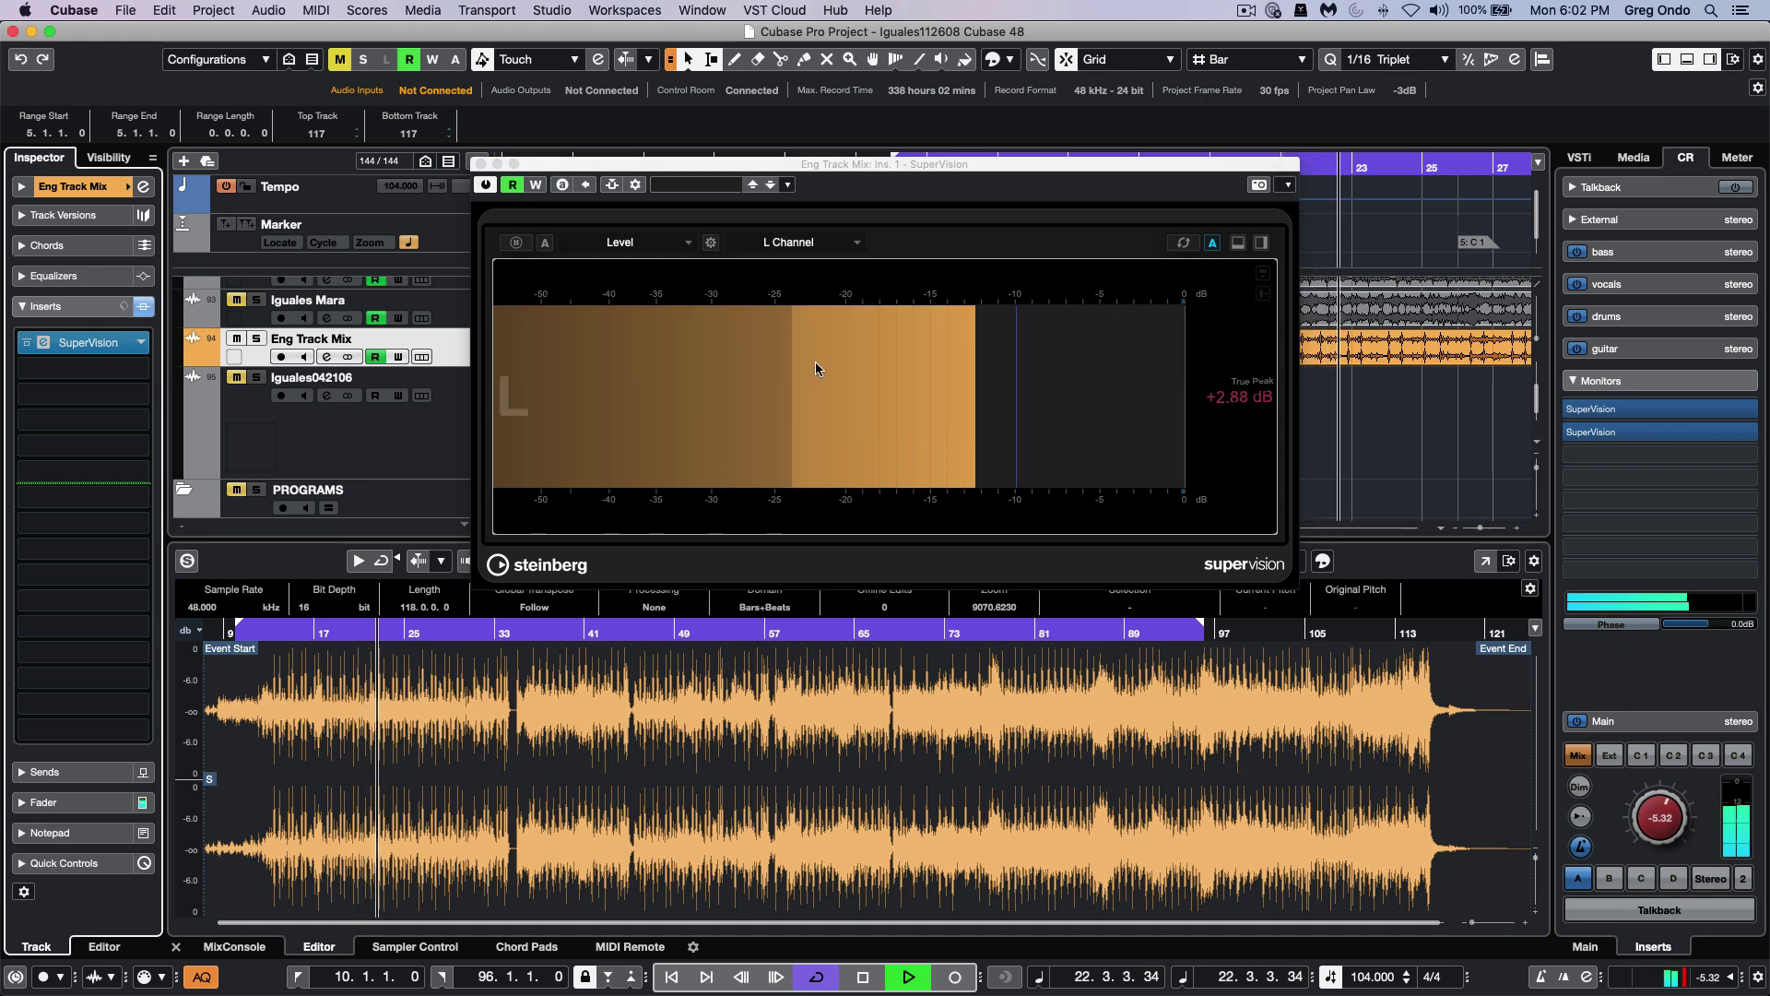
pyautogui.click(791, 242)
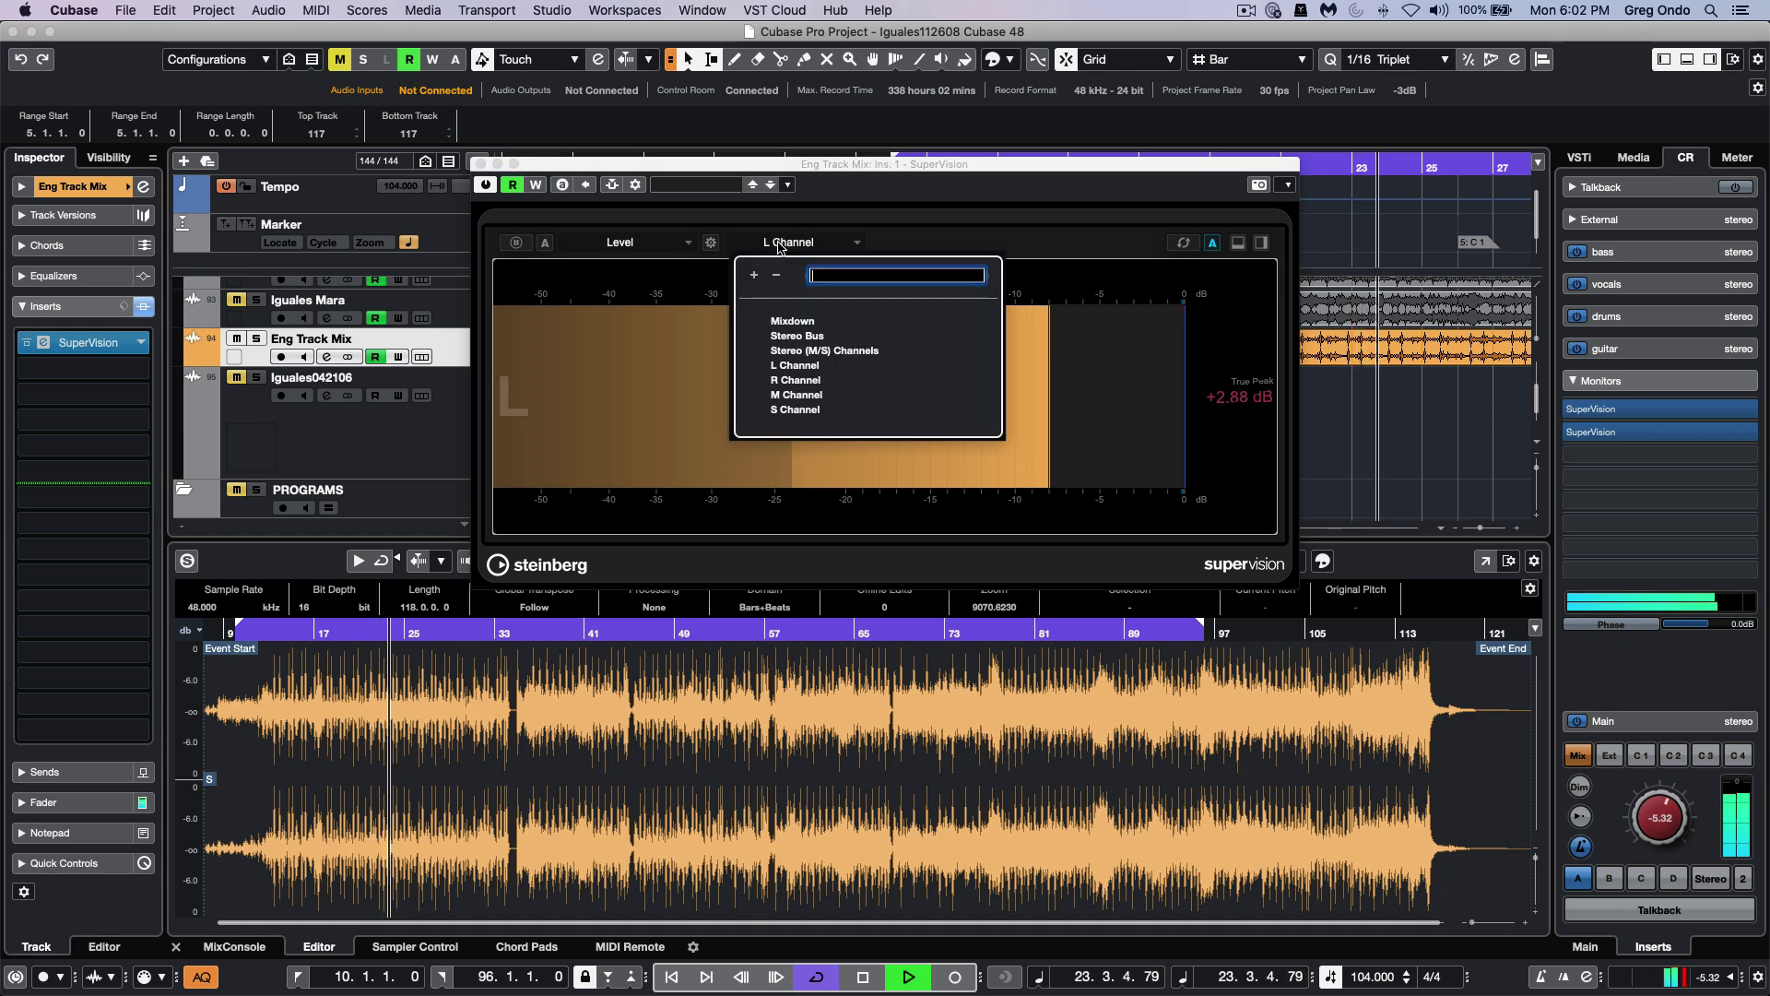
pyautogui.click(784, 384)
pyautogui.click(793, 243)
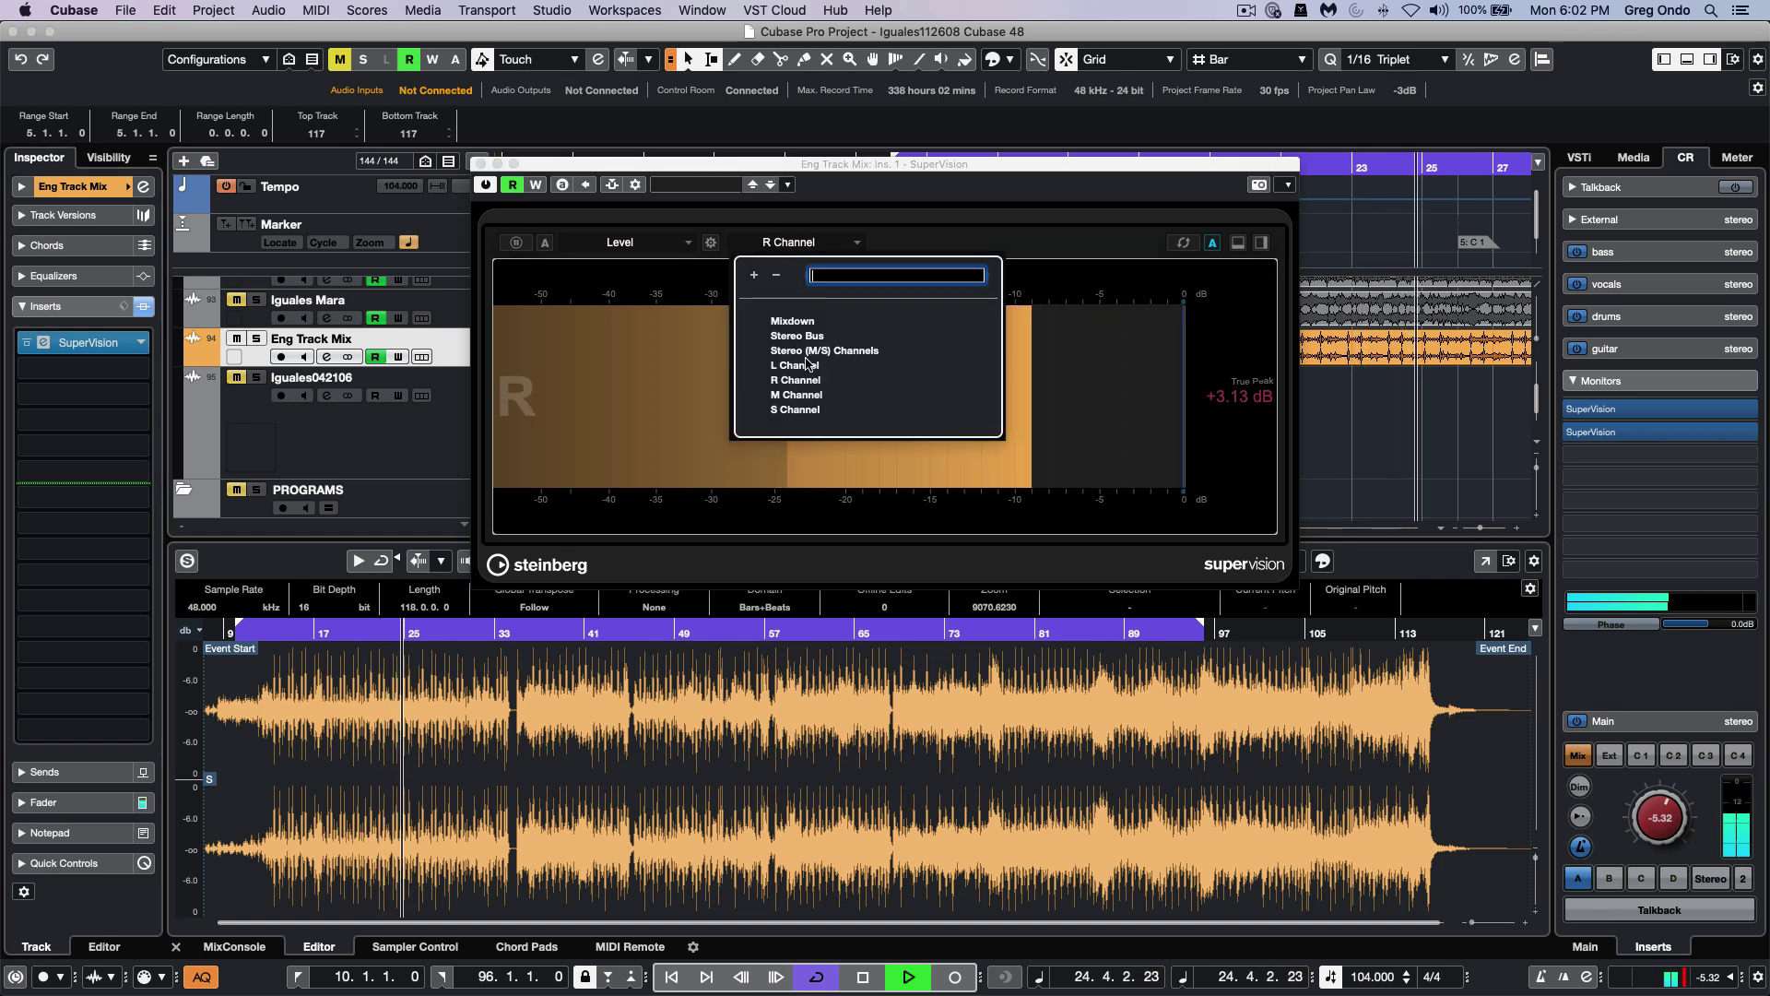
pyautogui.click(792, 395)
pyautogui.click(791, 243)
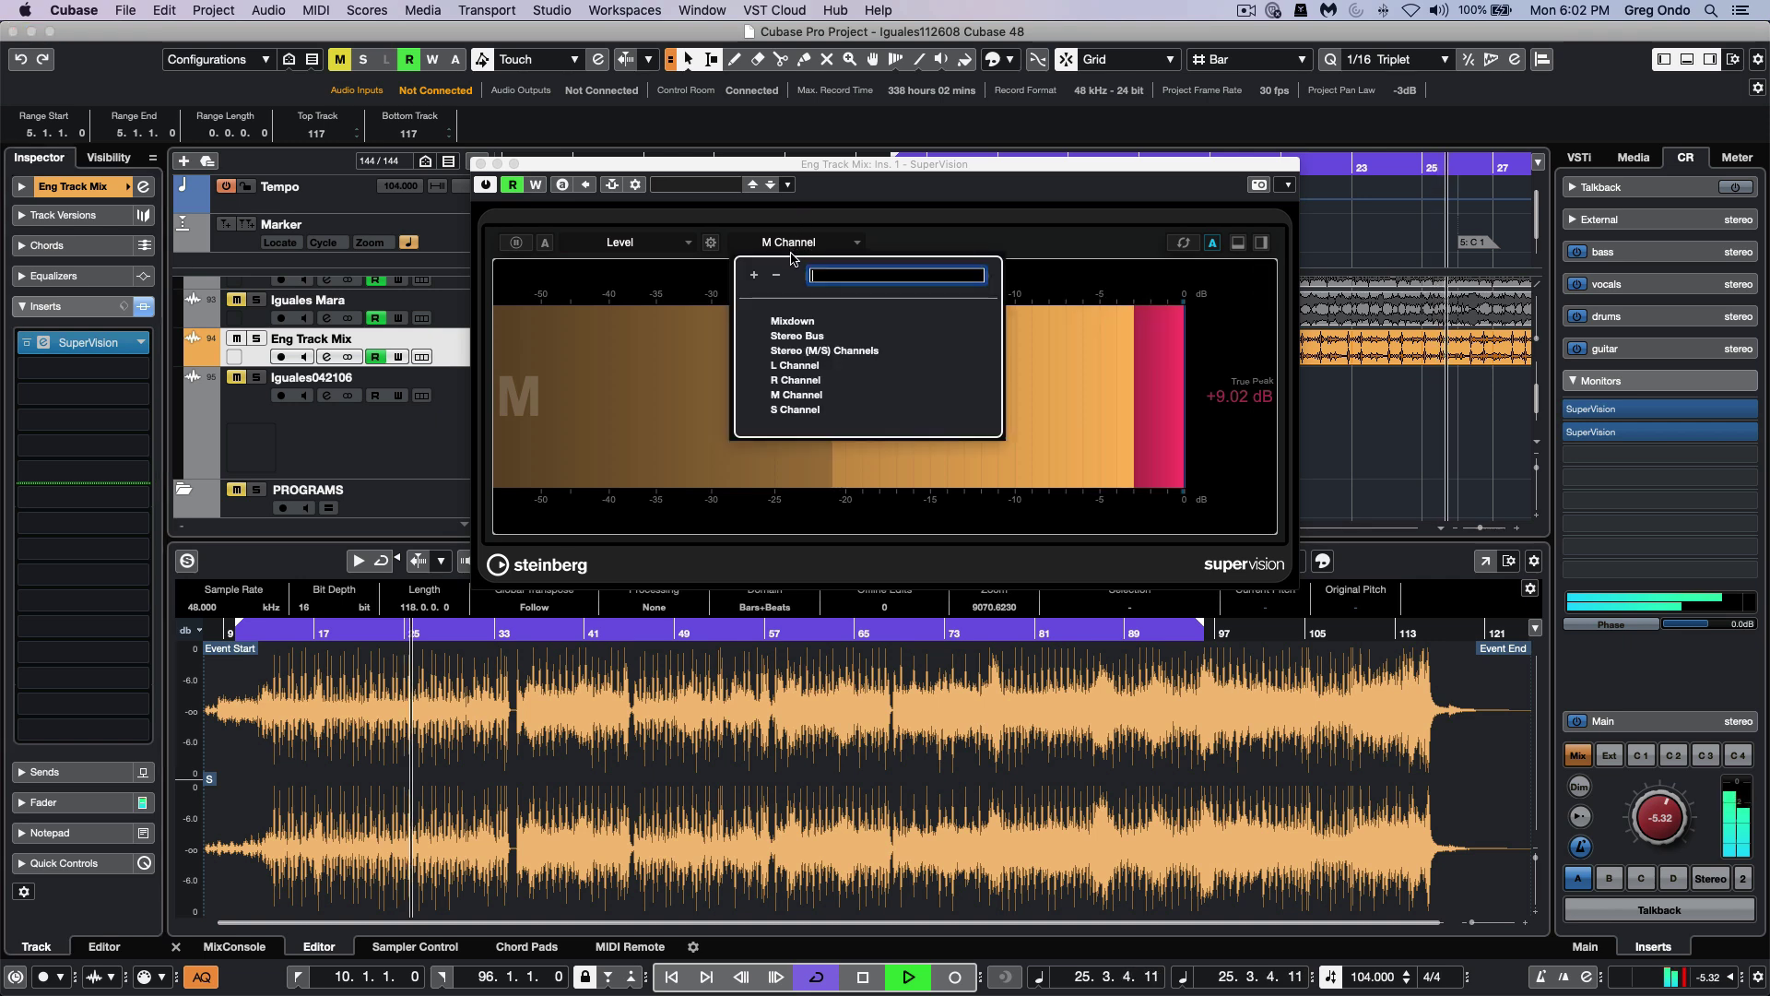
pyautogui.click(782, 409)
pyautogui.click(791, 242)
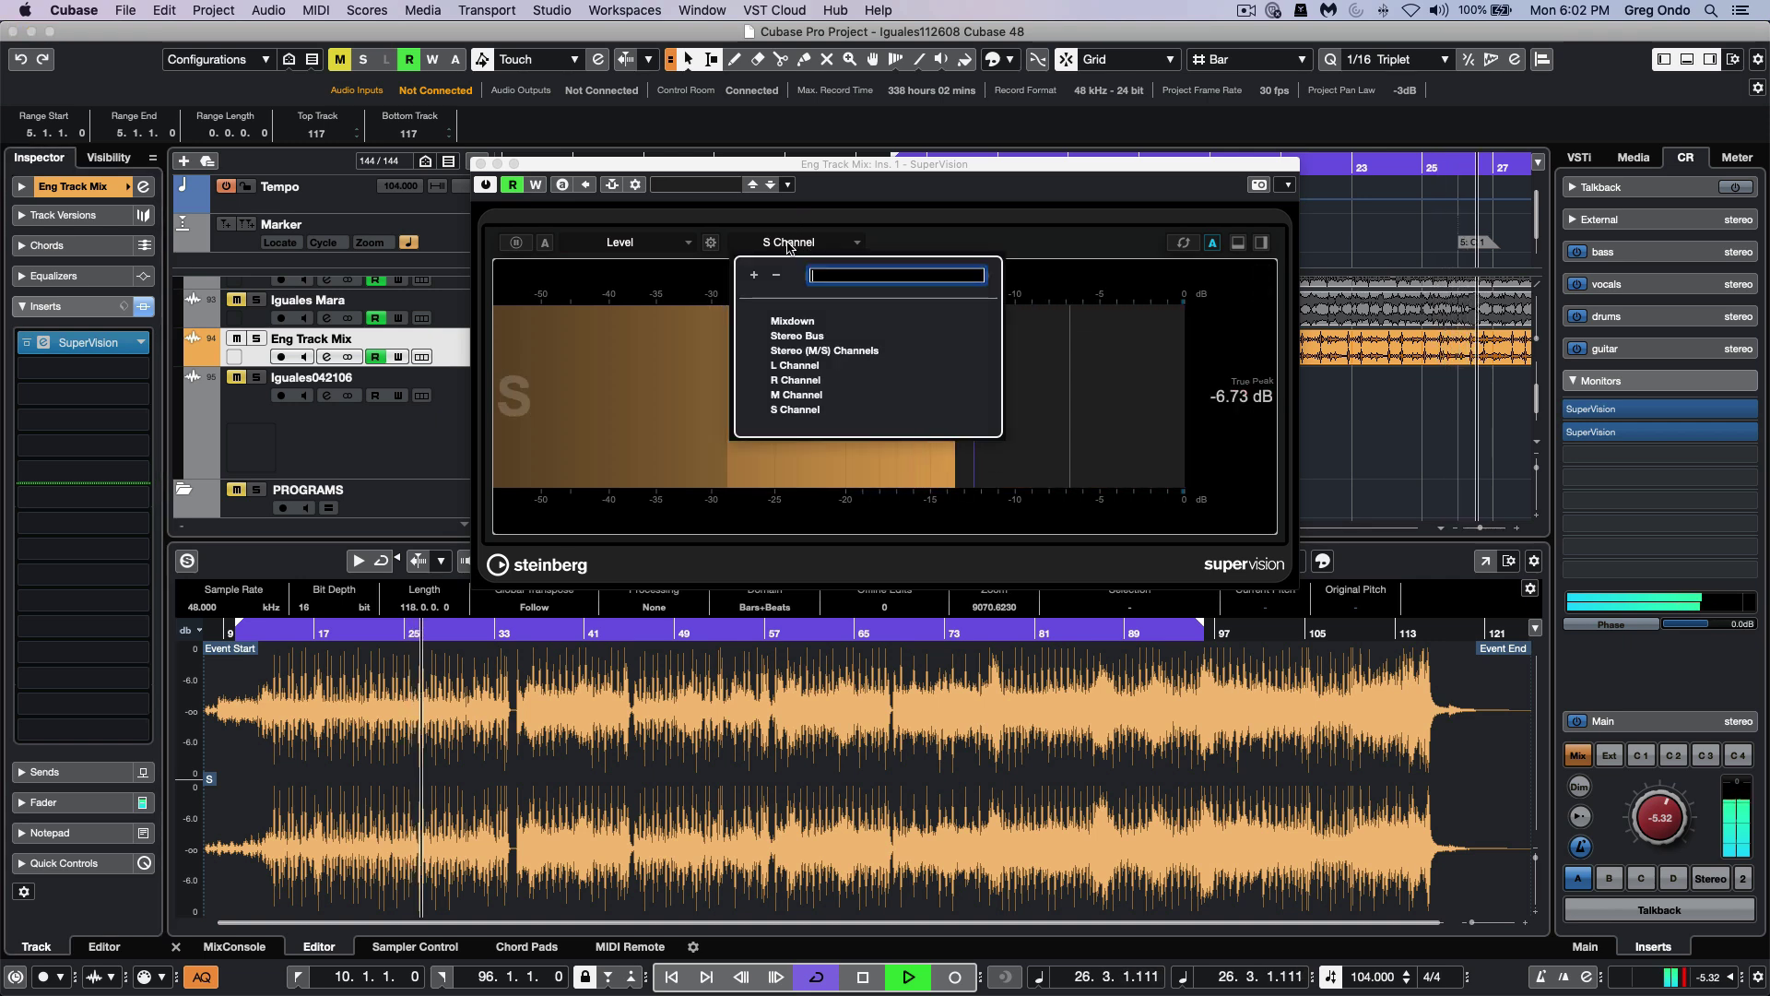
pyautogui.click(794, 336)
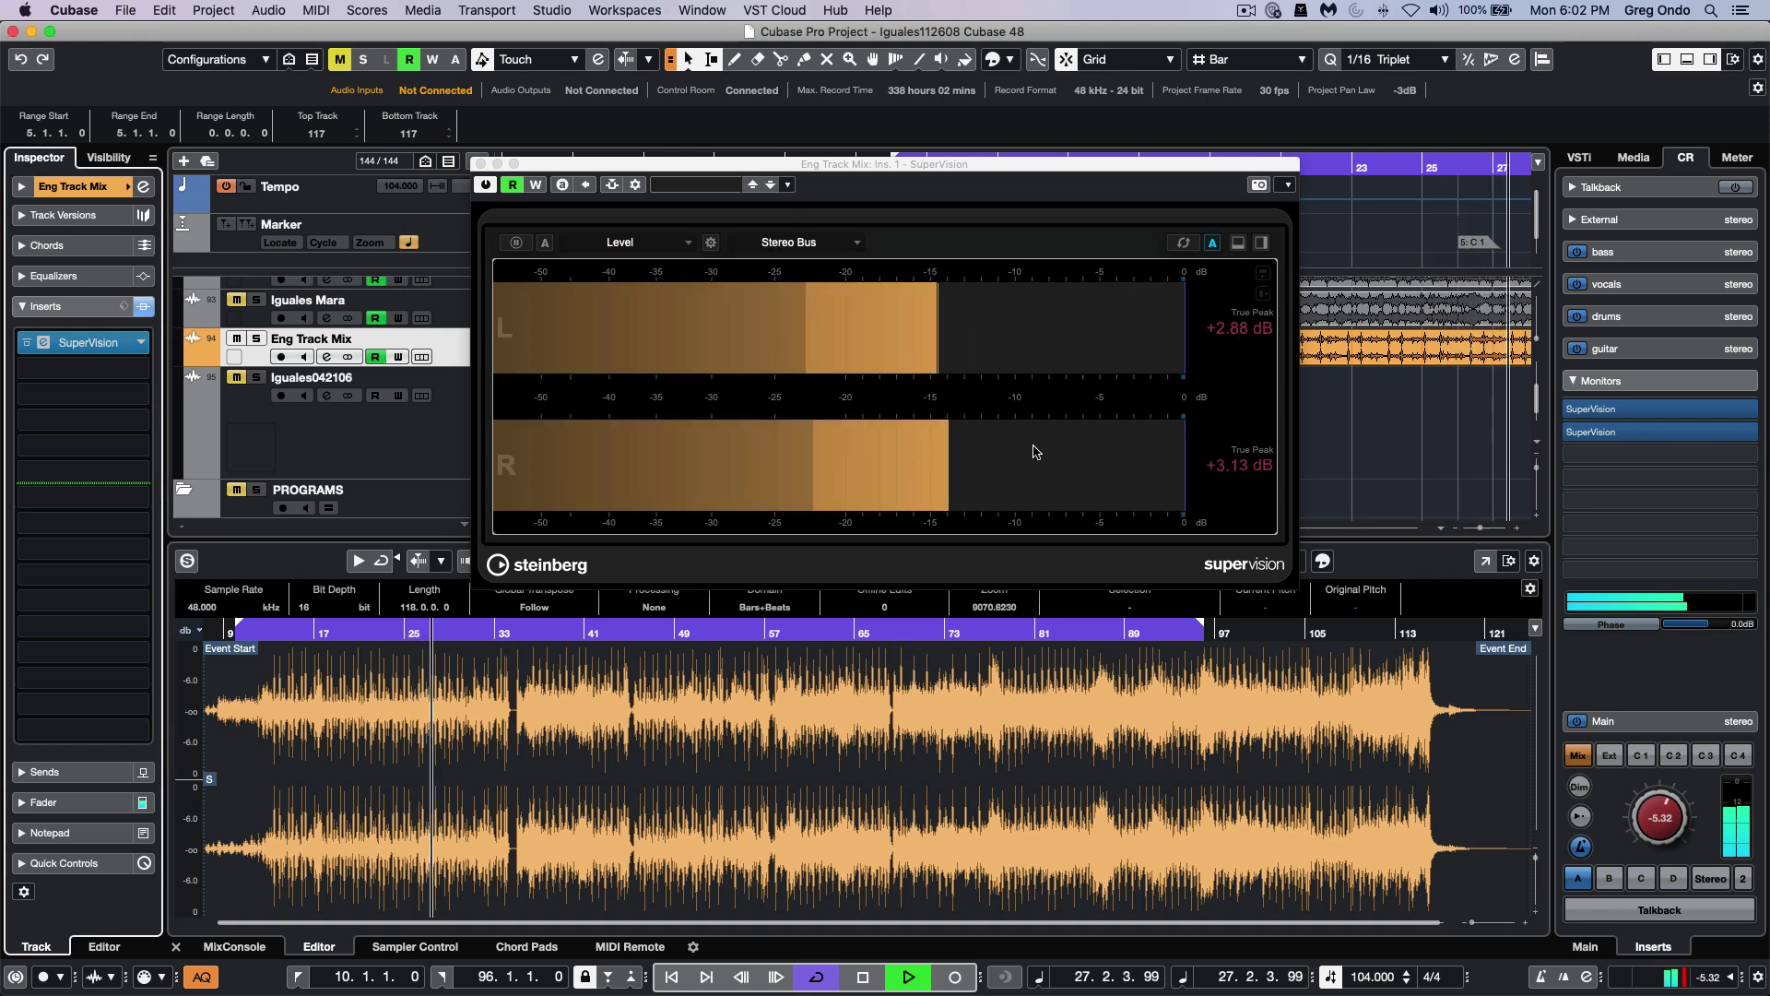
# Open the Level module settings beside the plug-in window, try the DIN and K-20 scales, and settle on K-12
pyautogui.click(711, 243)
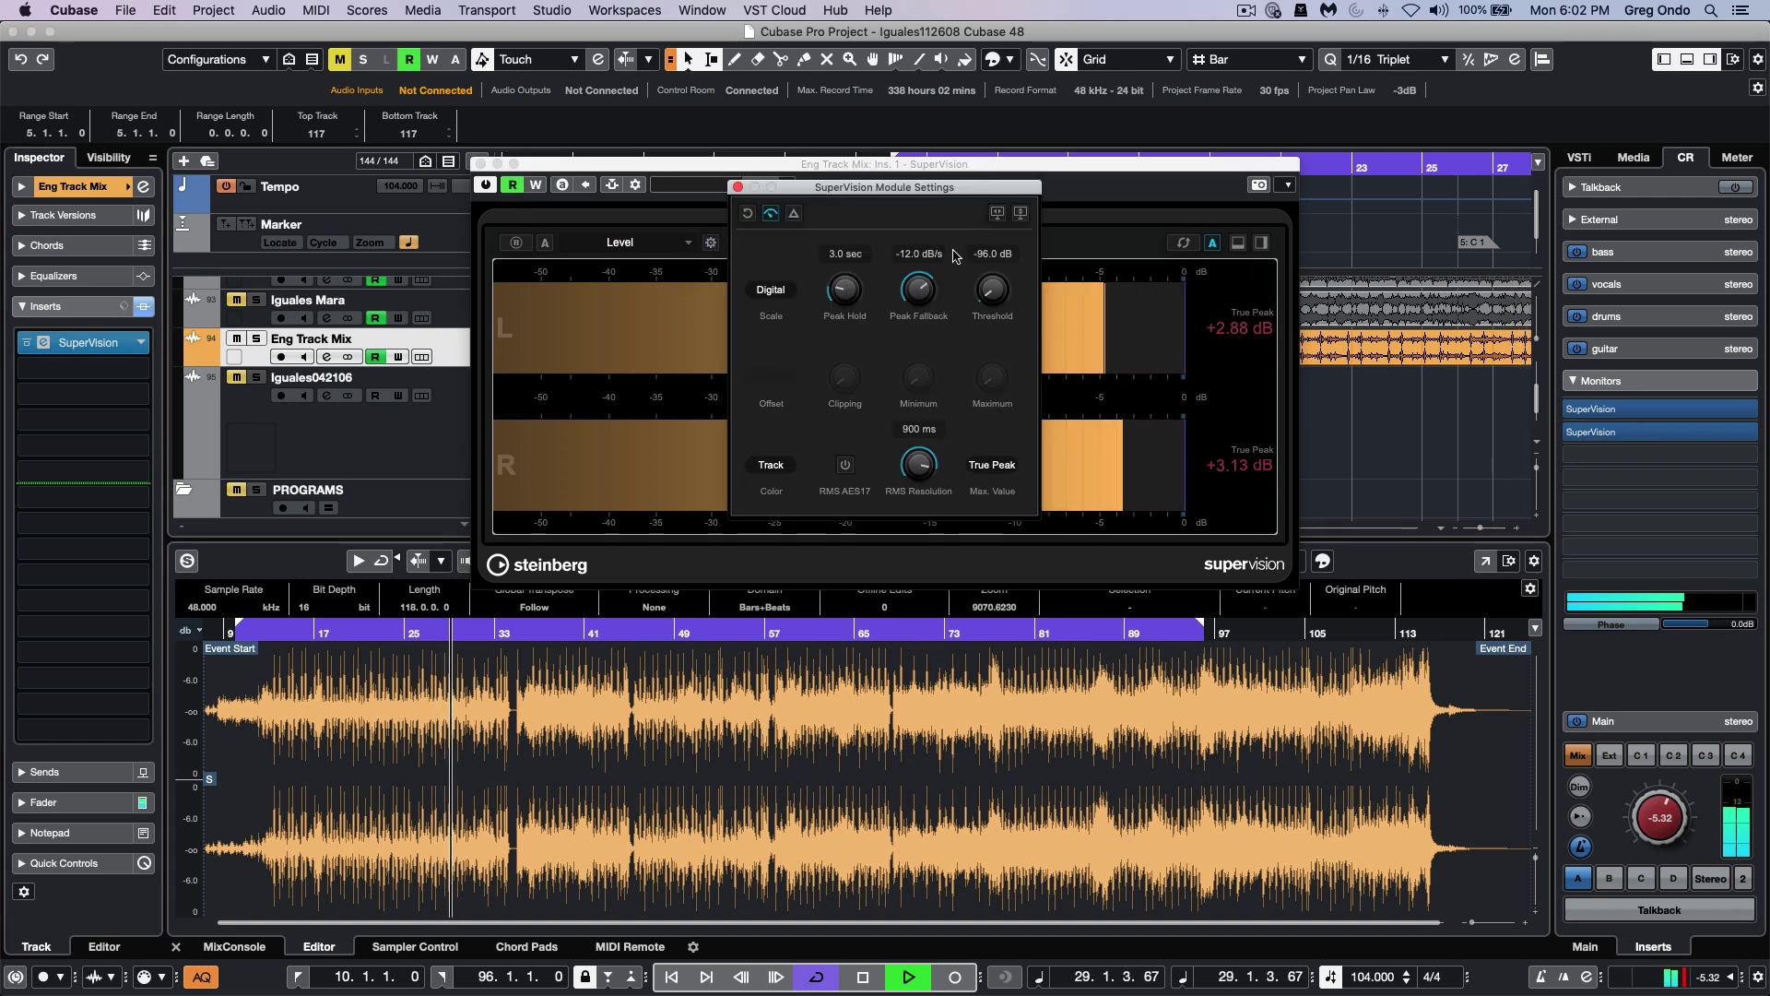
pyautogui.moveTo(921, 191); pyautogui.dragTo(1495, 233)
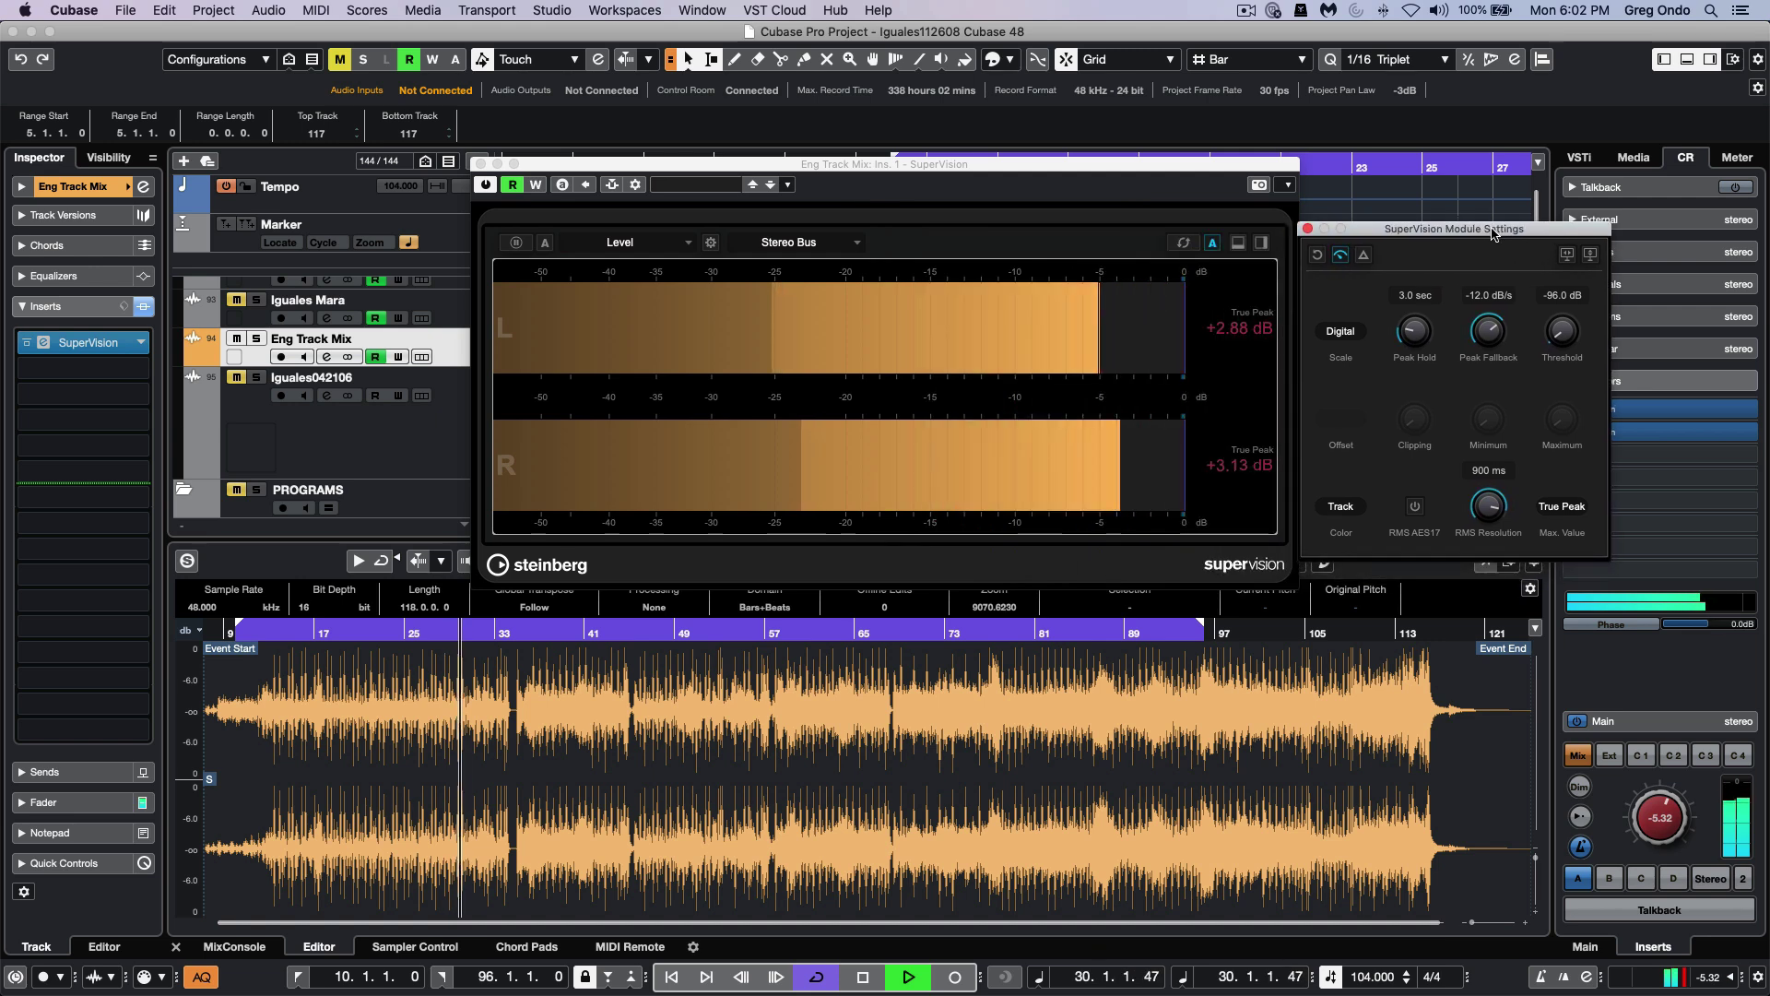
pyautogui.click(1340, 331)
pyautogui.click(1374, 347)
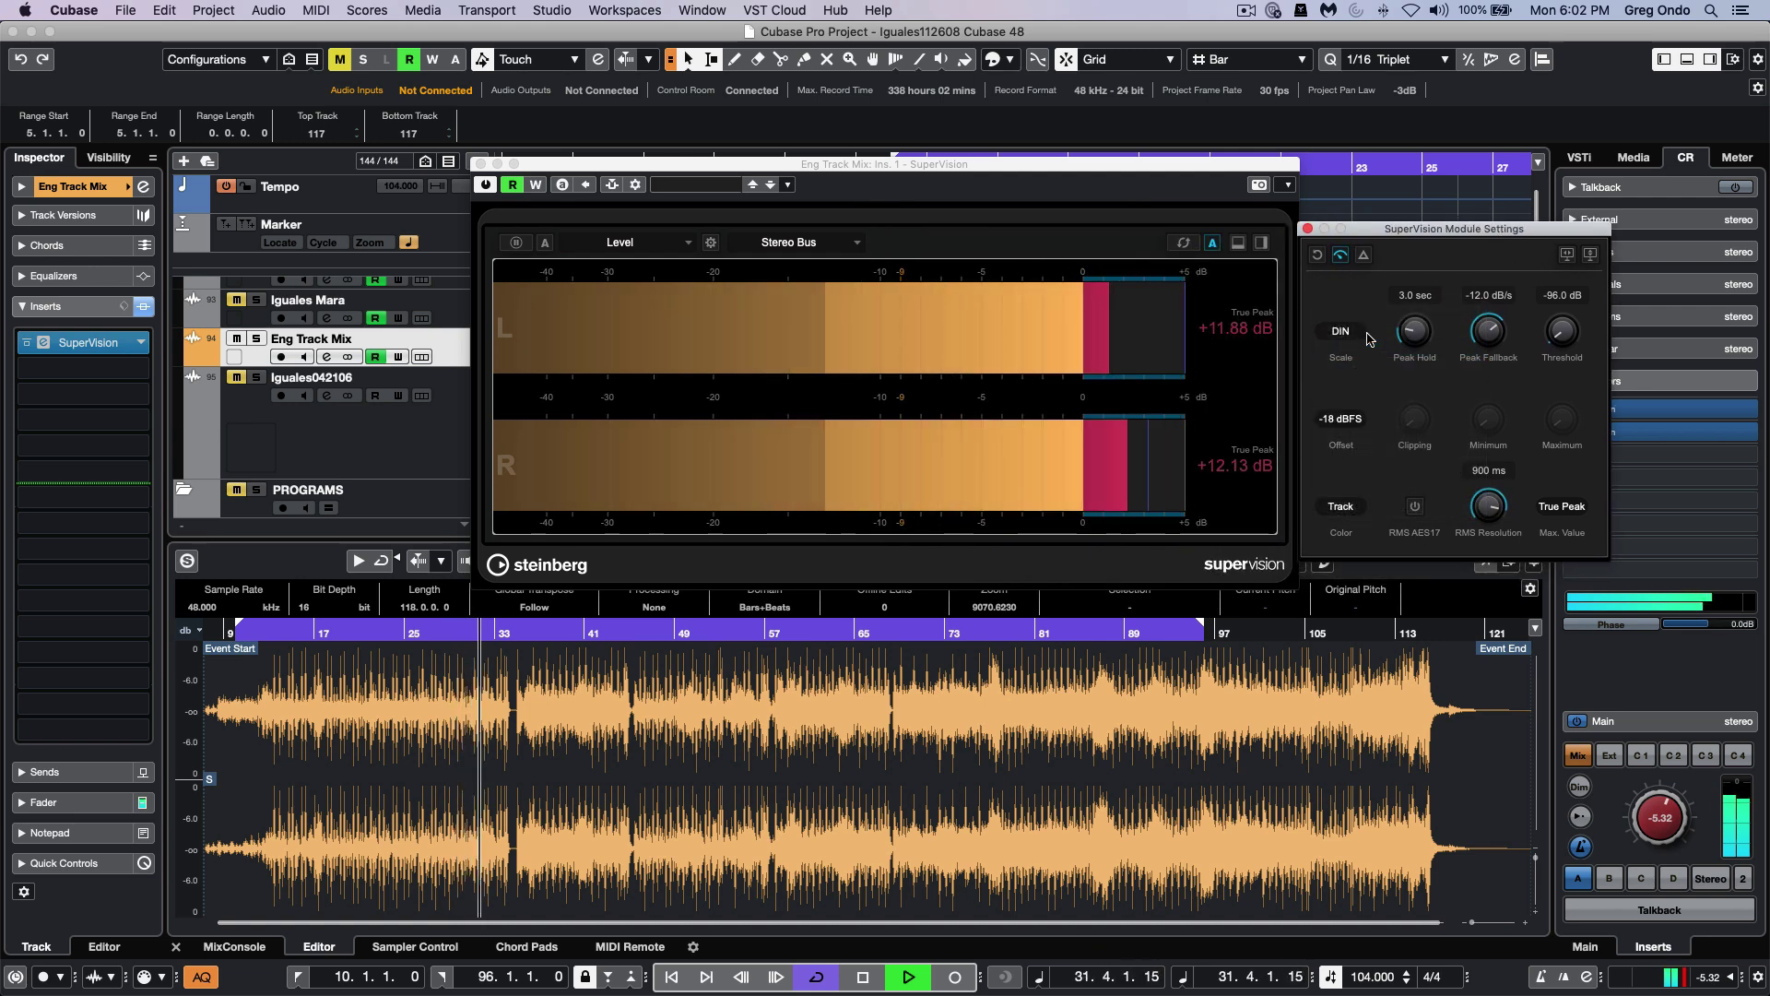
pyautogui.click(1369, 330)
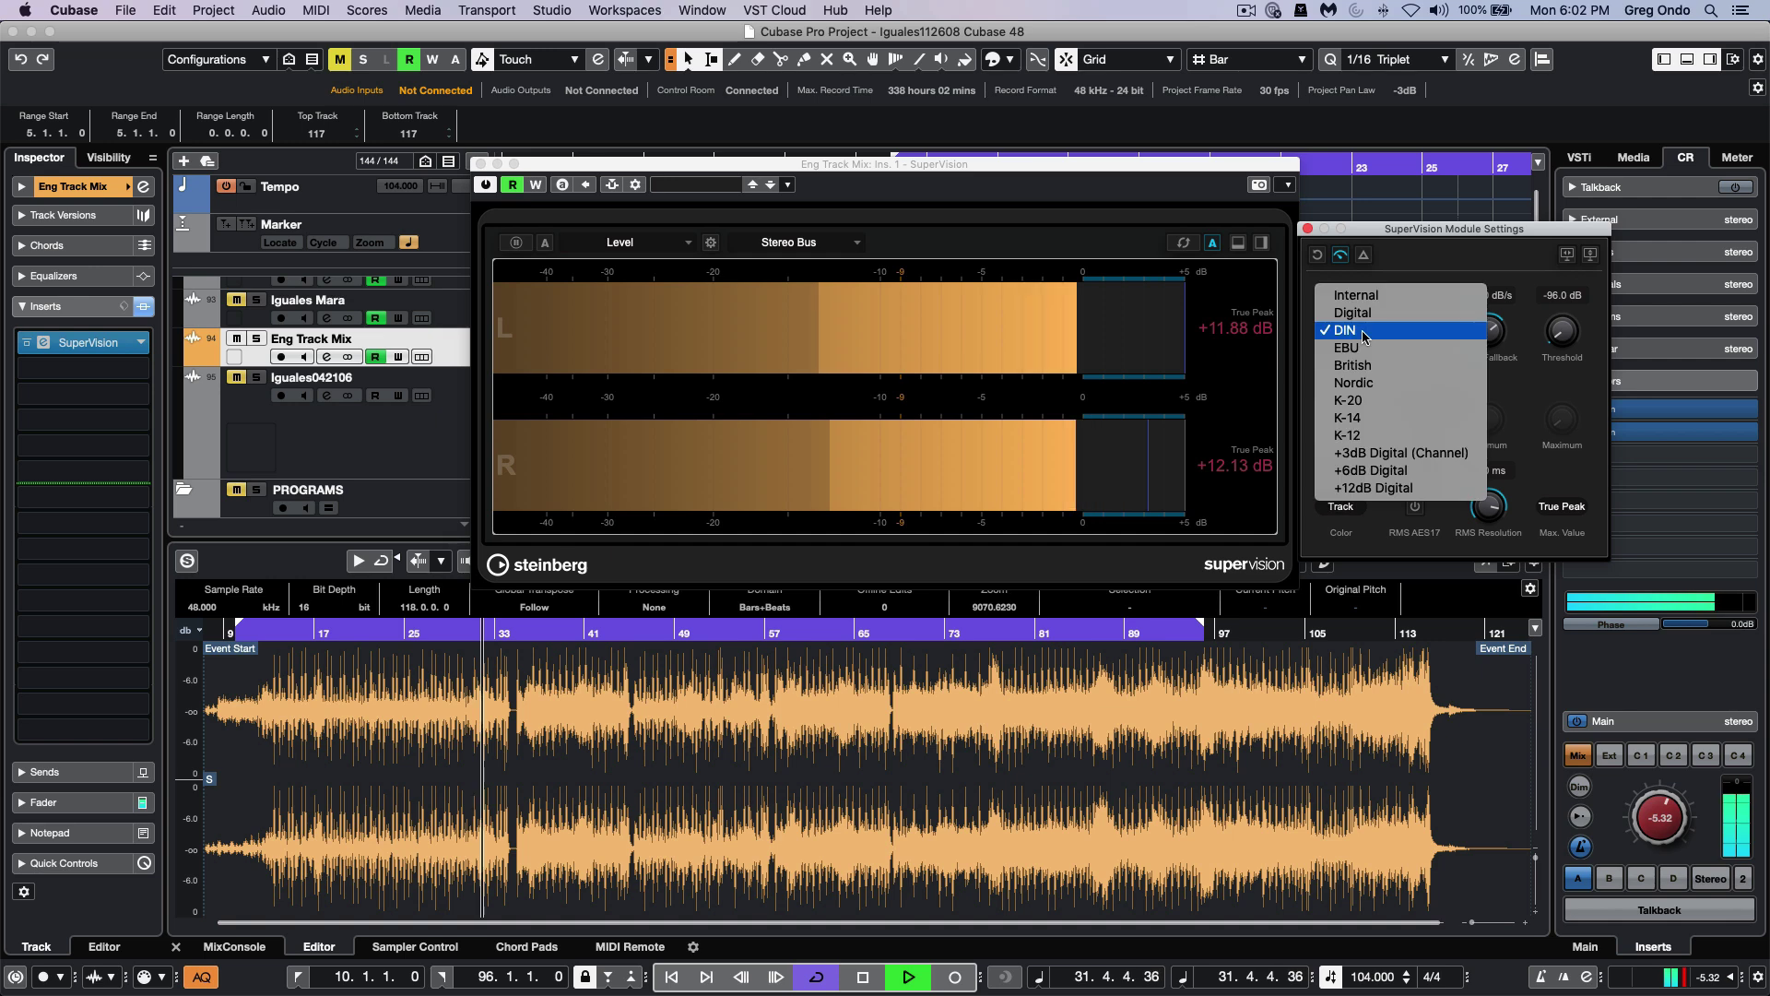
pyautogui.click(1380, 403)
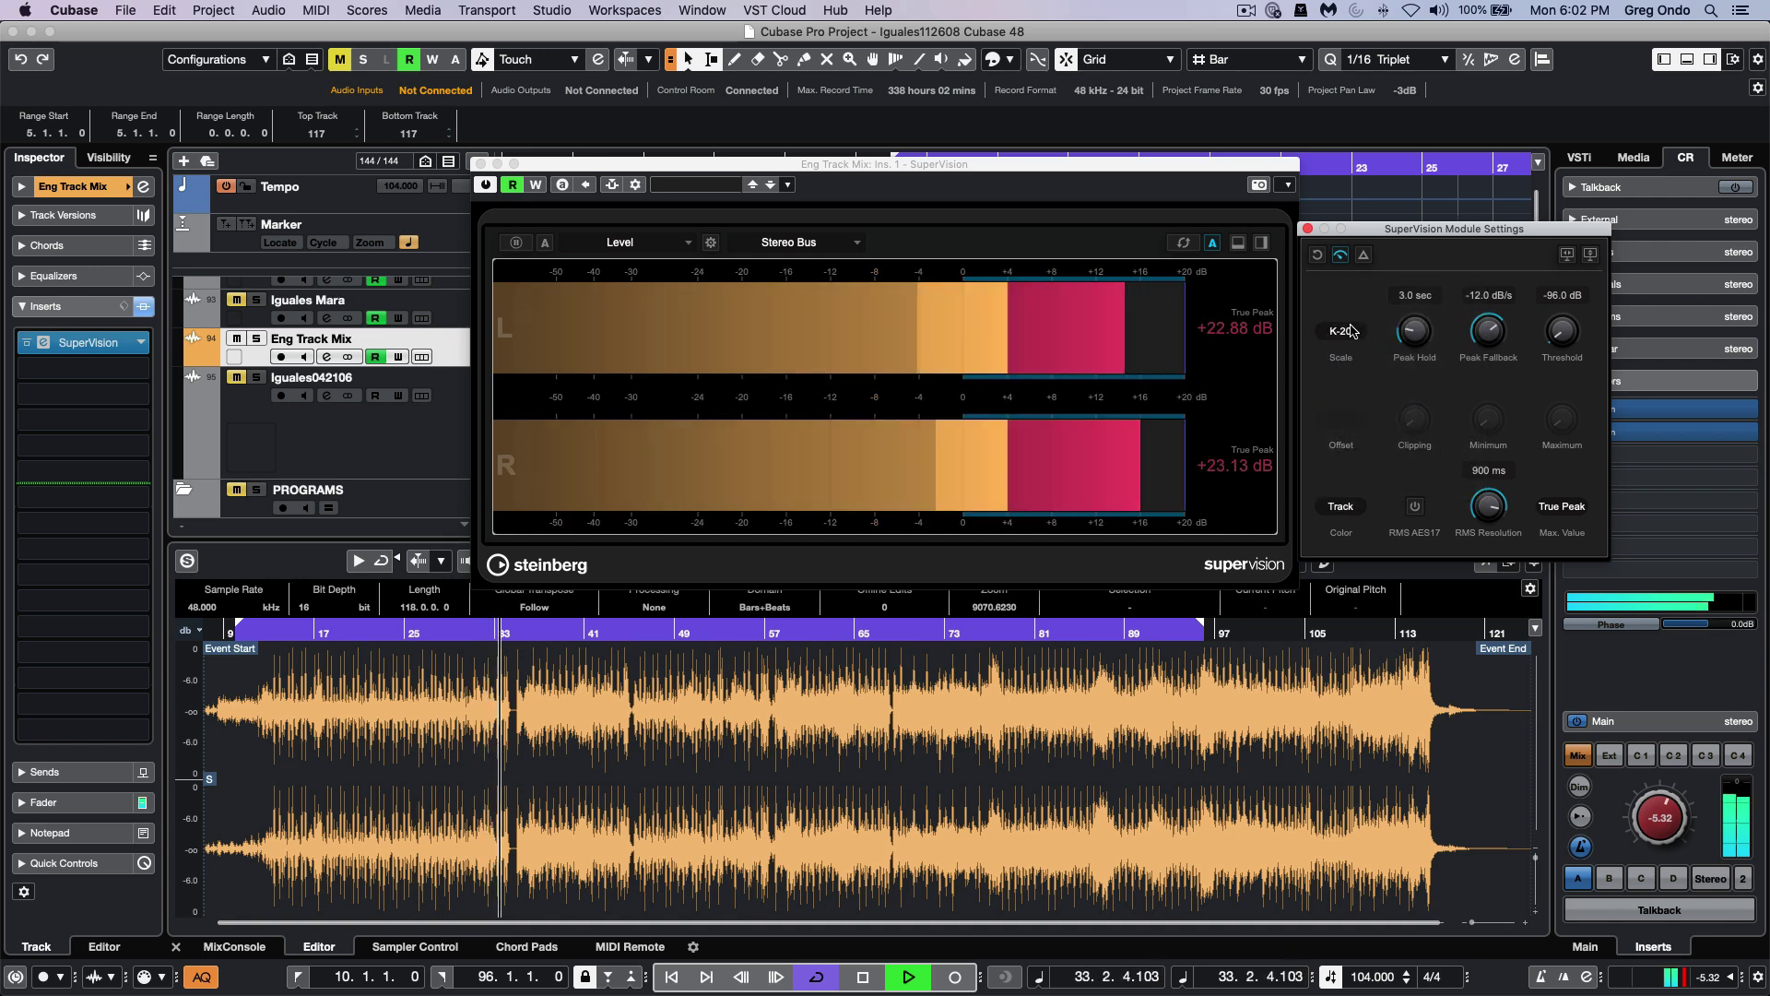
pyautogui.click(1373, 330)
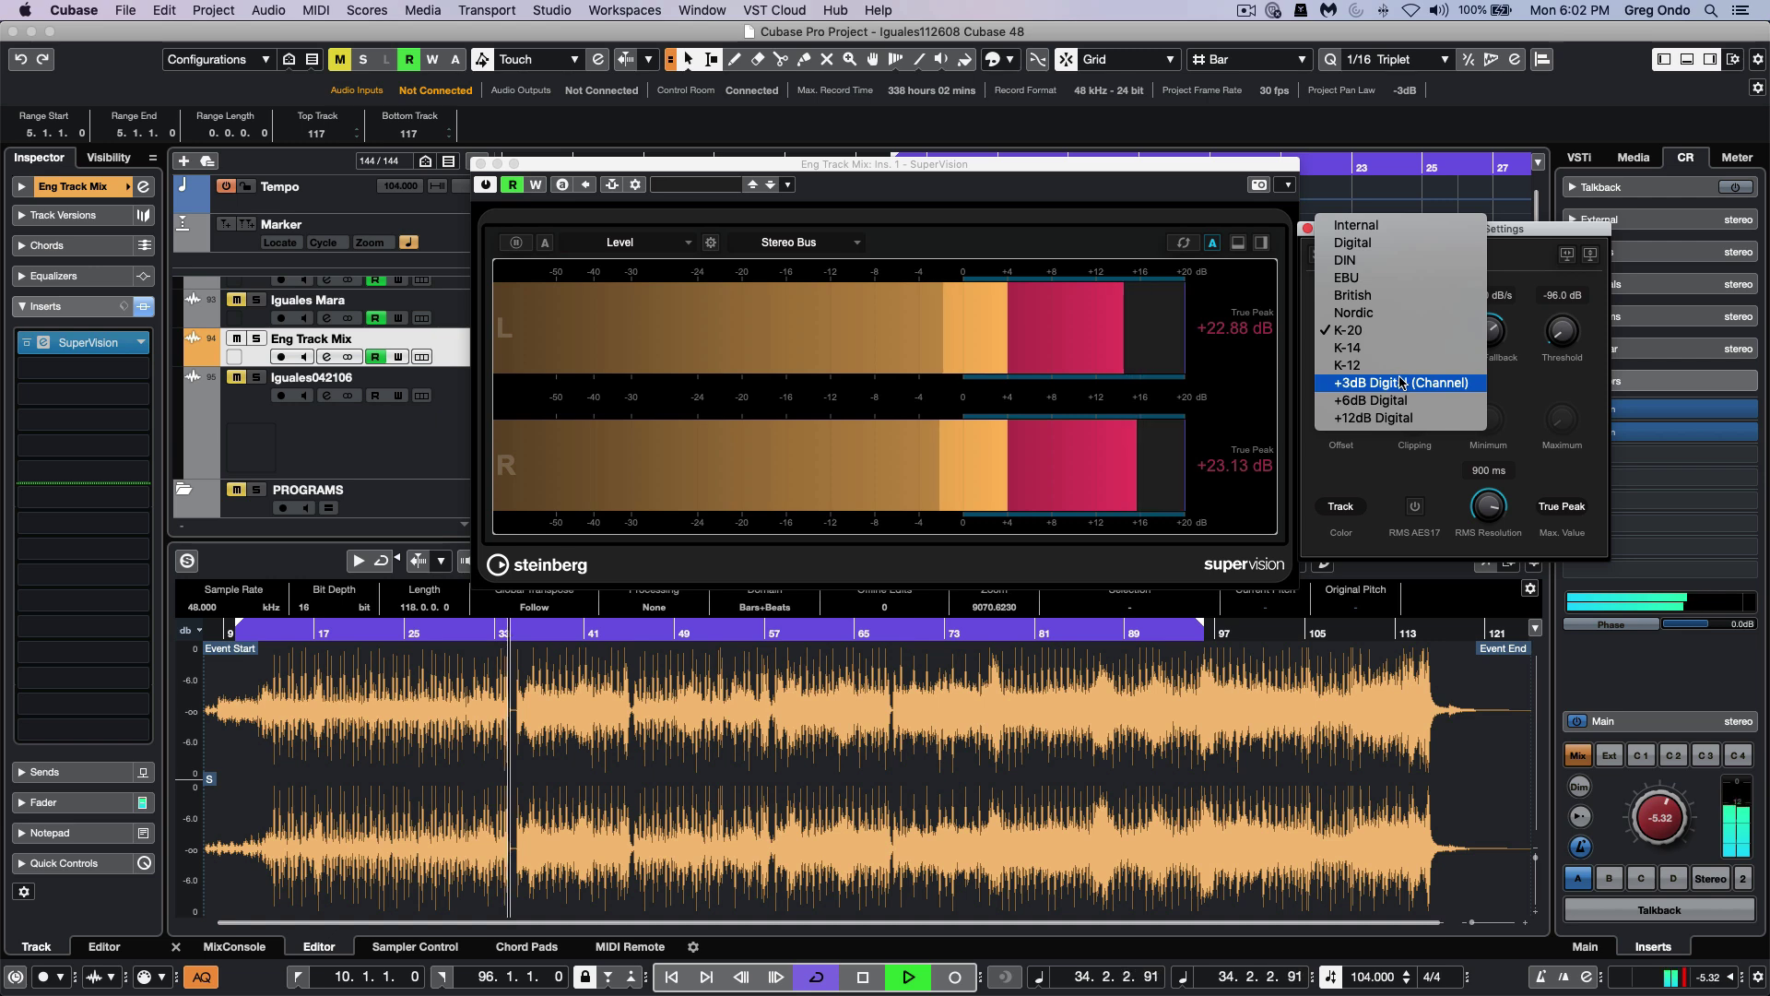
pyautogui.click(1373, 367)
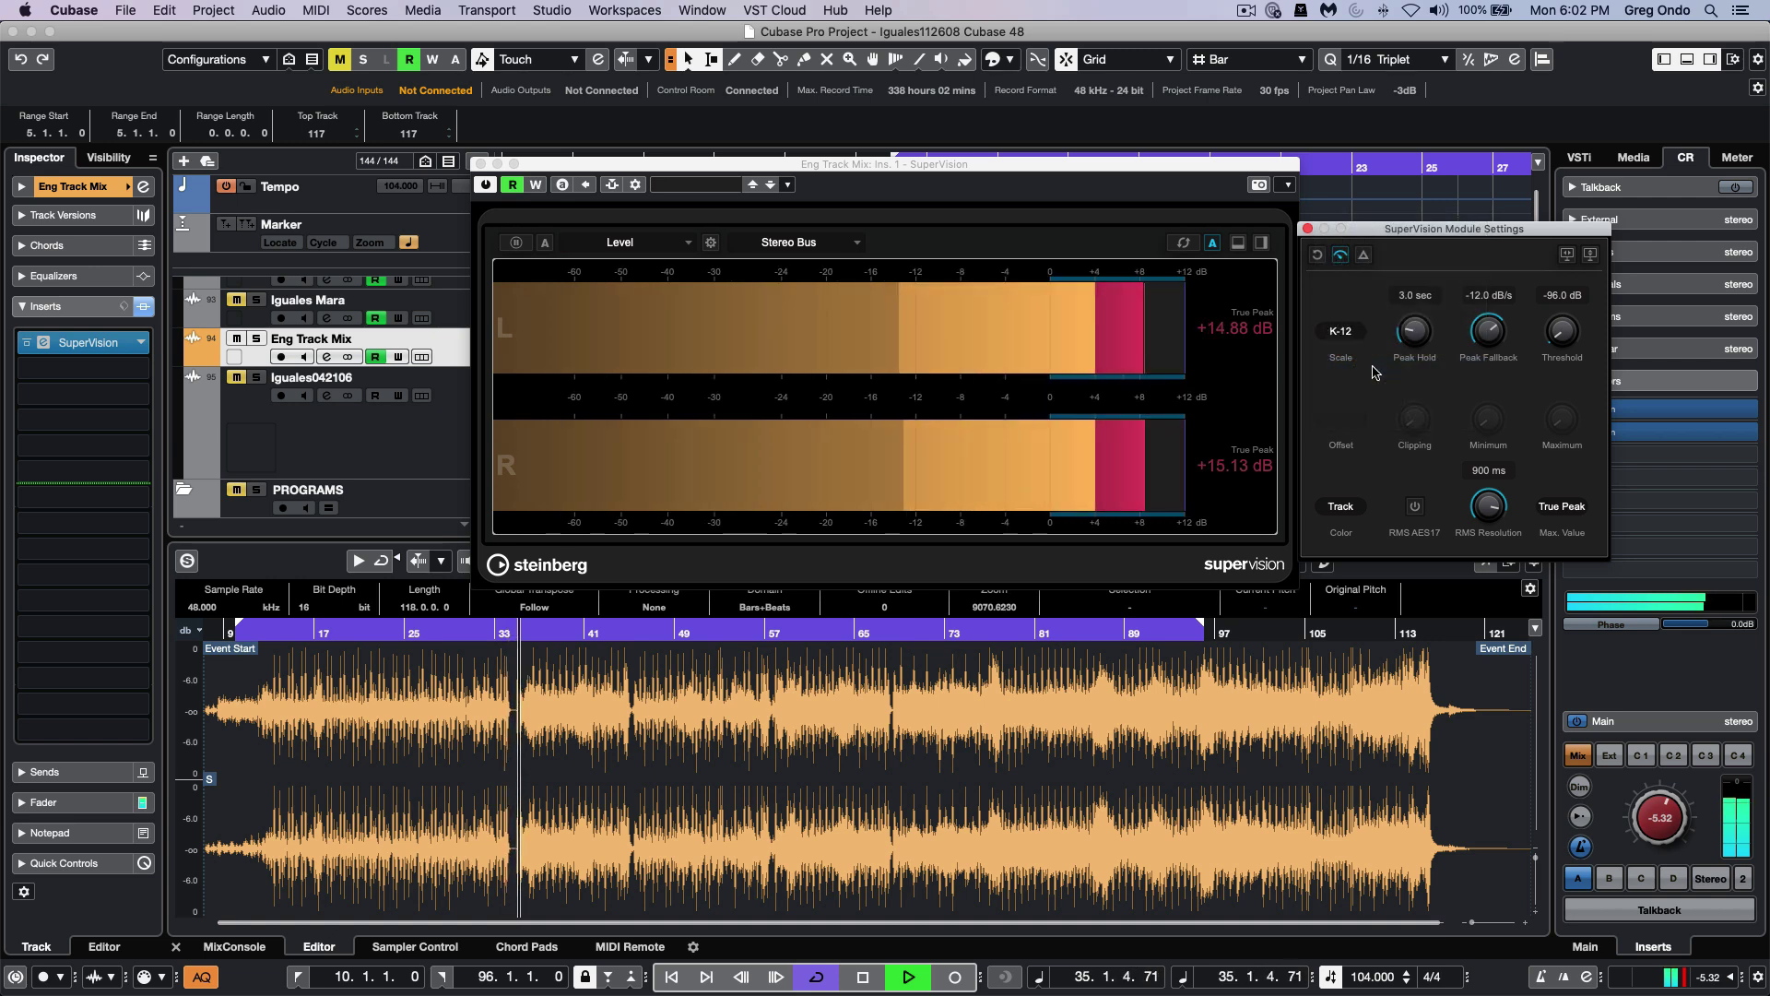
# Try the Scale color mode for the Level meter and return it to Track
pyautogui.click(1340, 508)
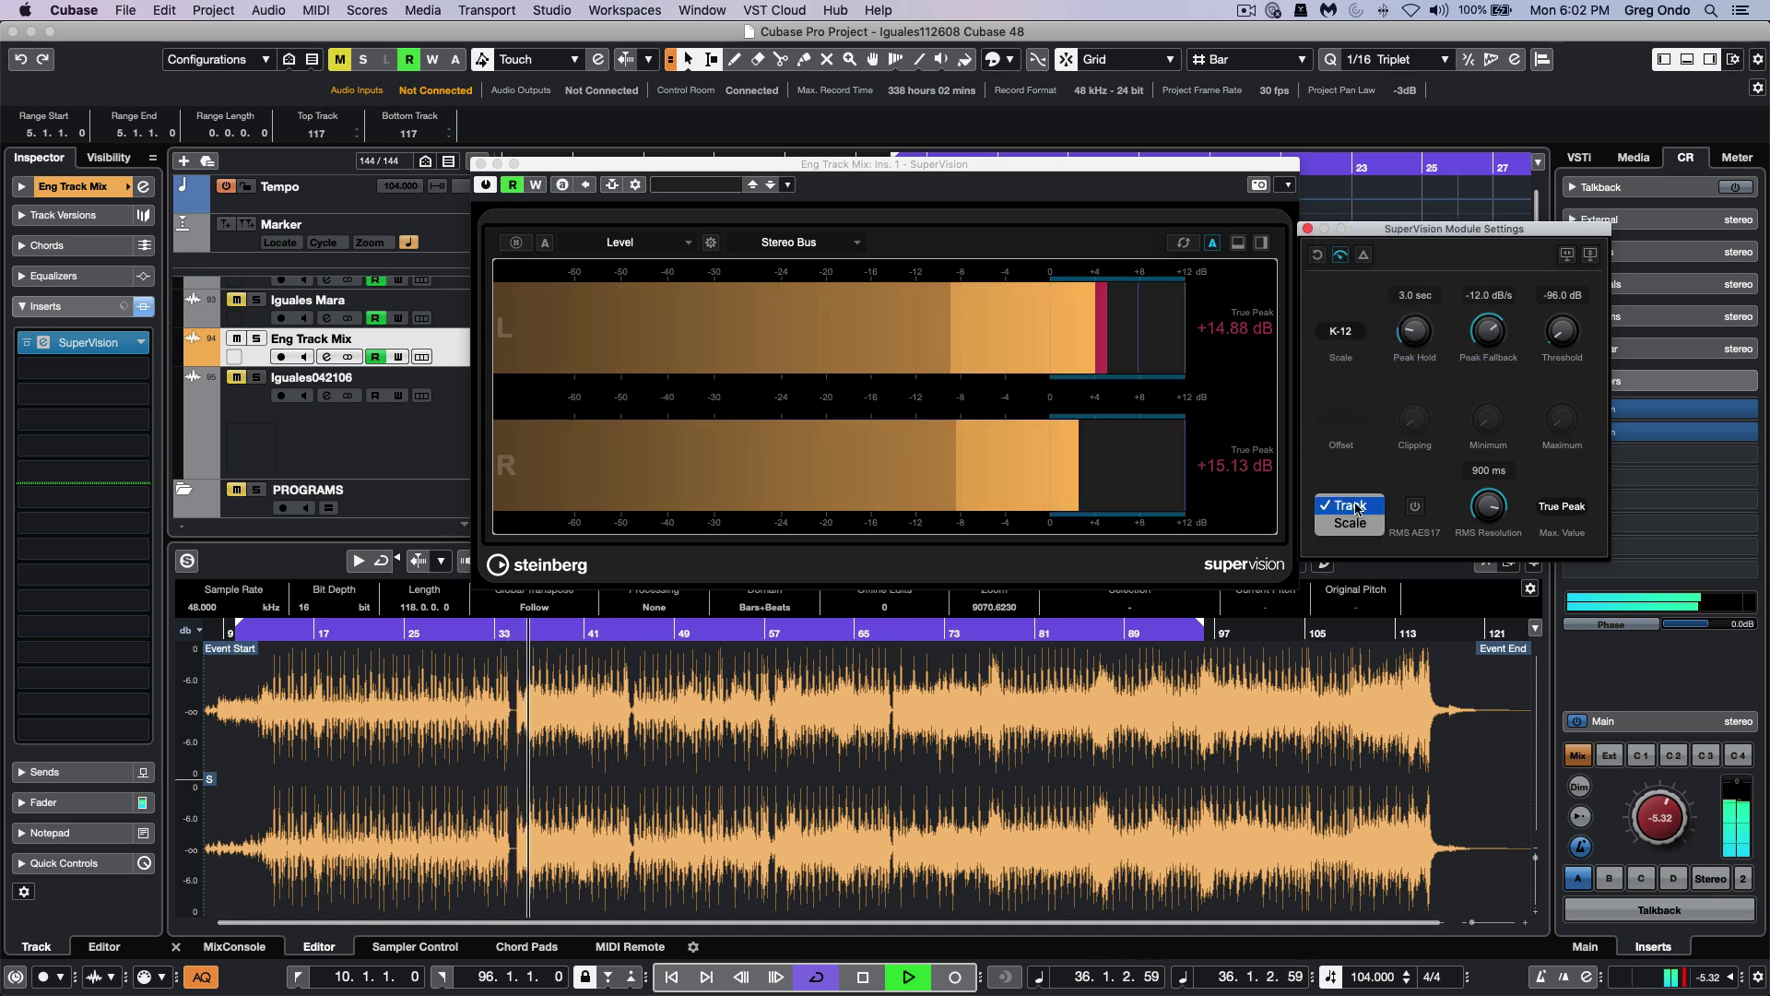
pyautogui.click(1370, 528)
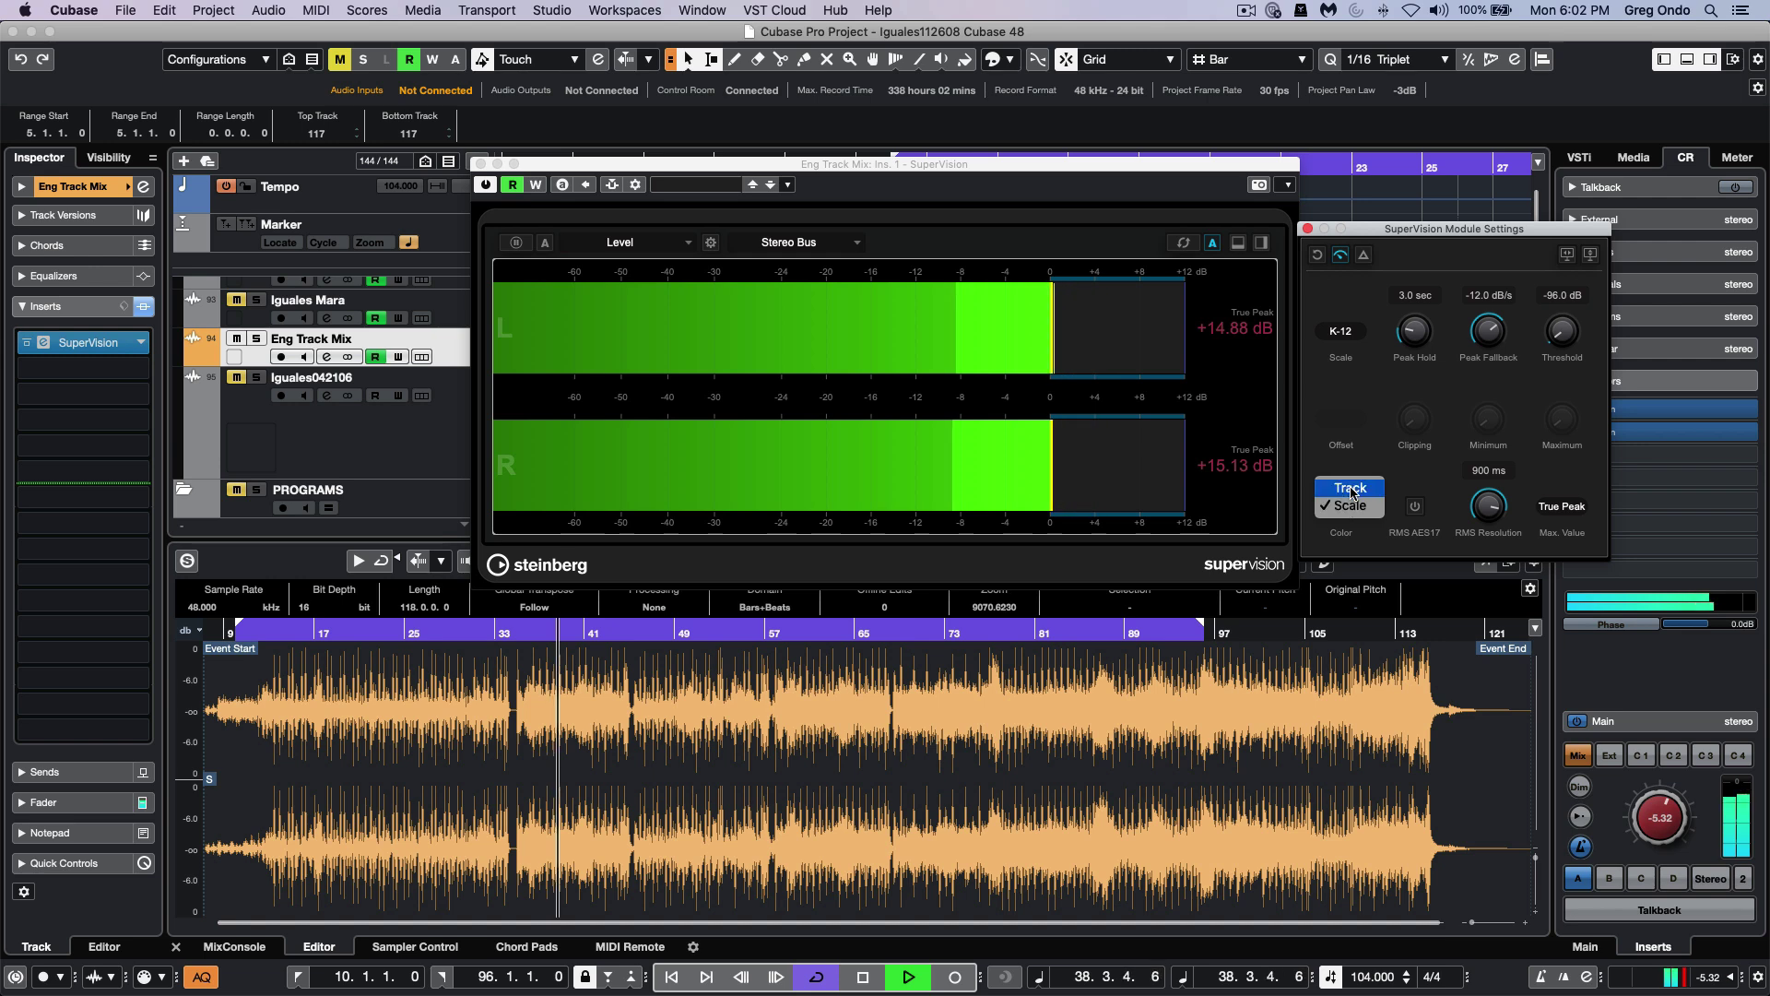
pyautogui.click(1351, 493)
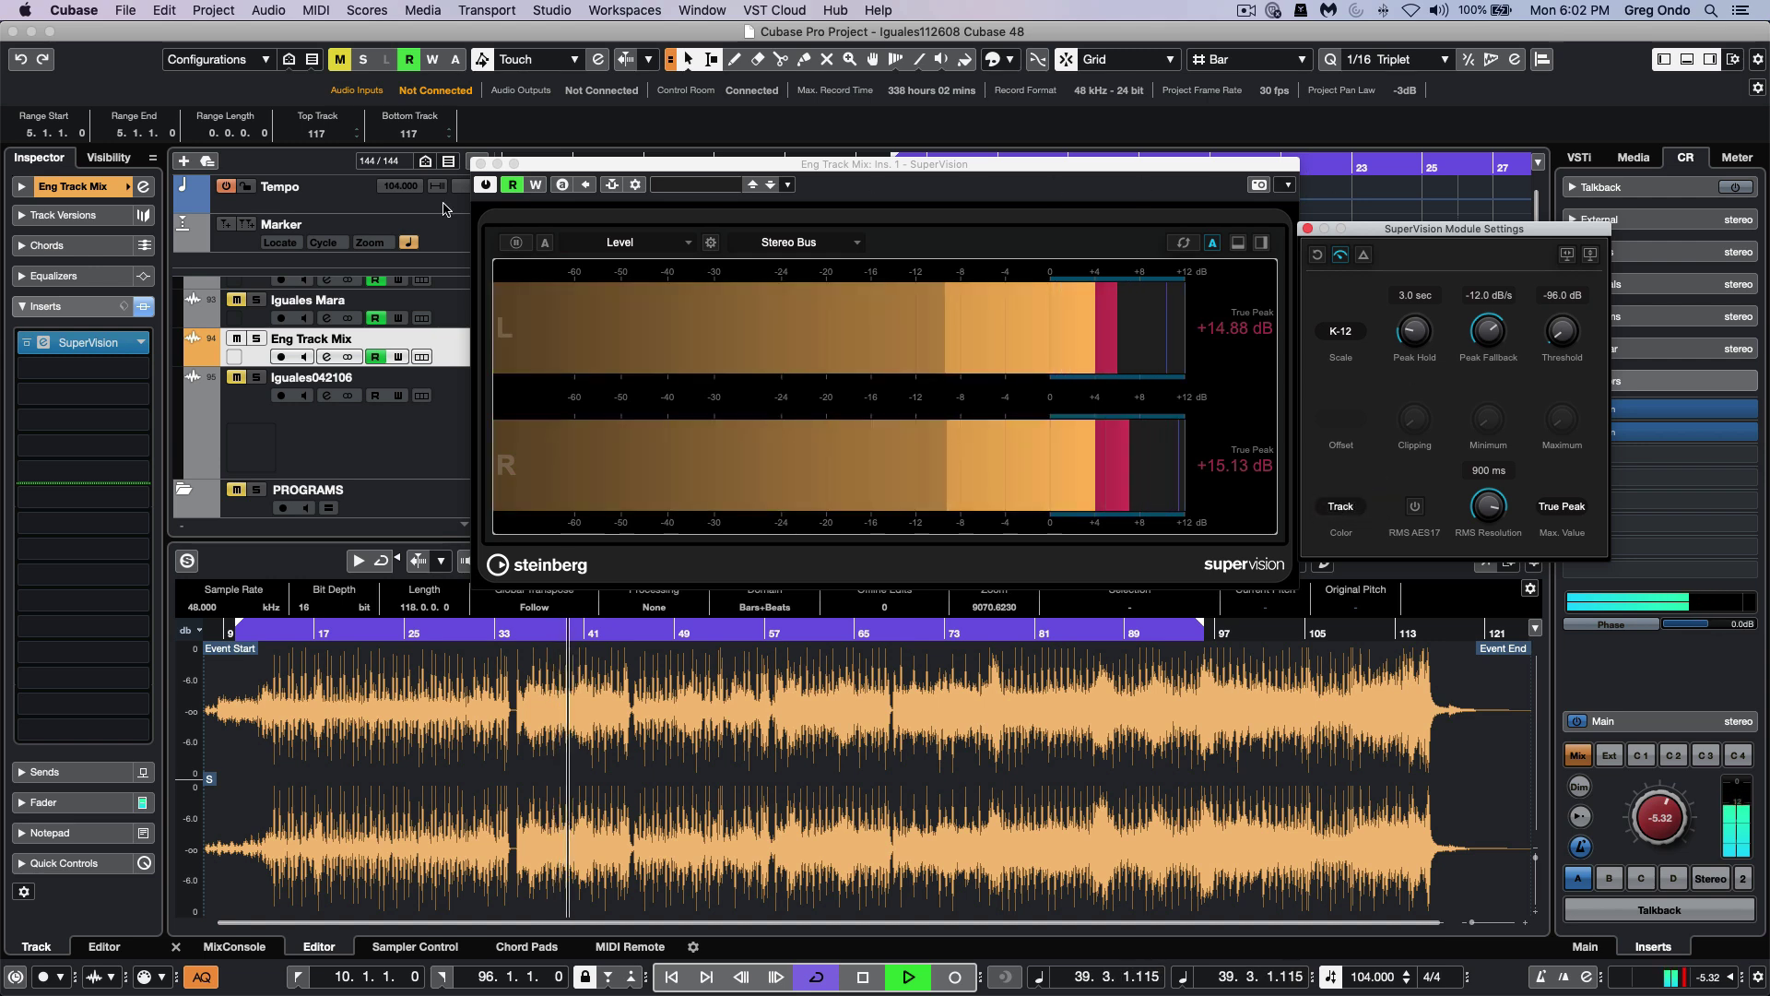
# Change the SuperVision module to Loudness and resize the plug-in window to a tall, narrow layout
pyautogui.click(601, 243)
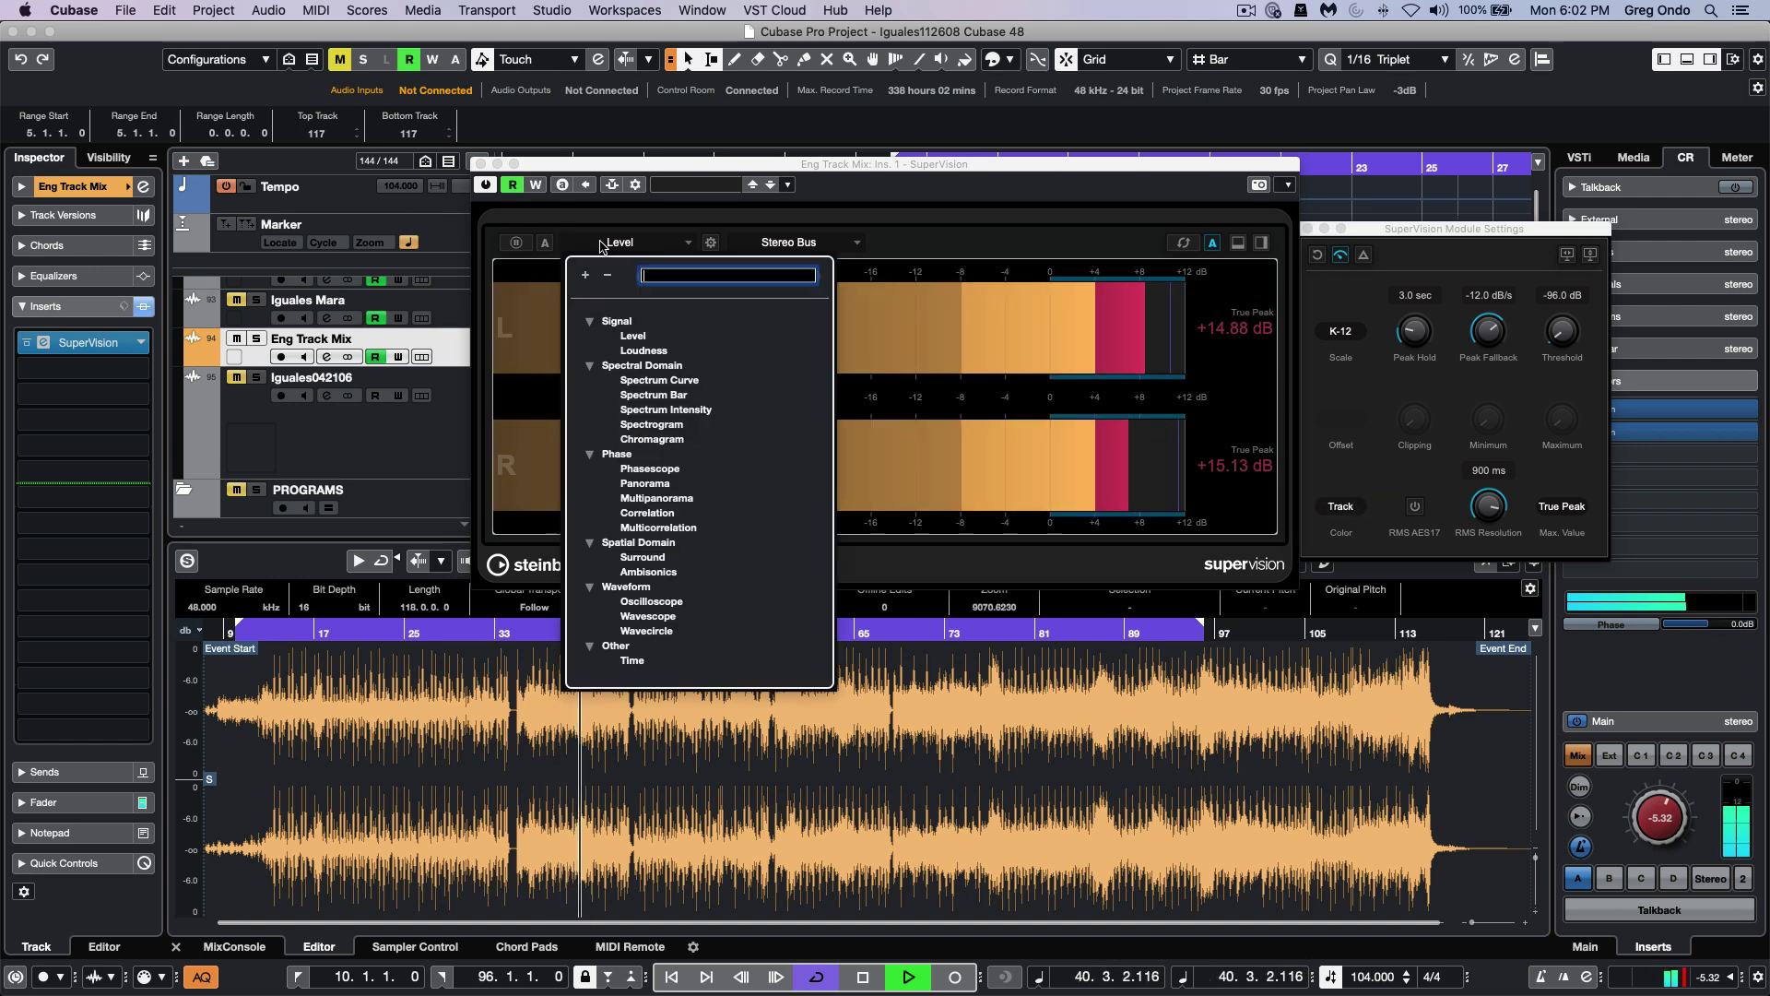
pyautogui.click(642, 350)
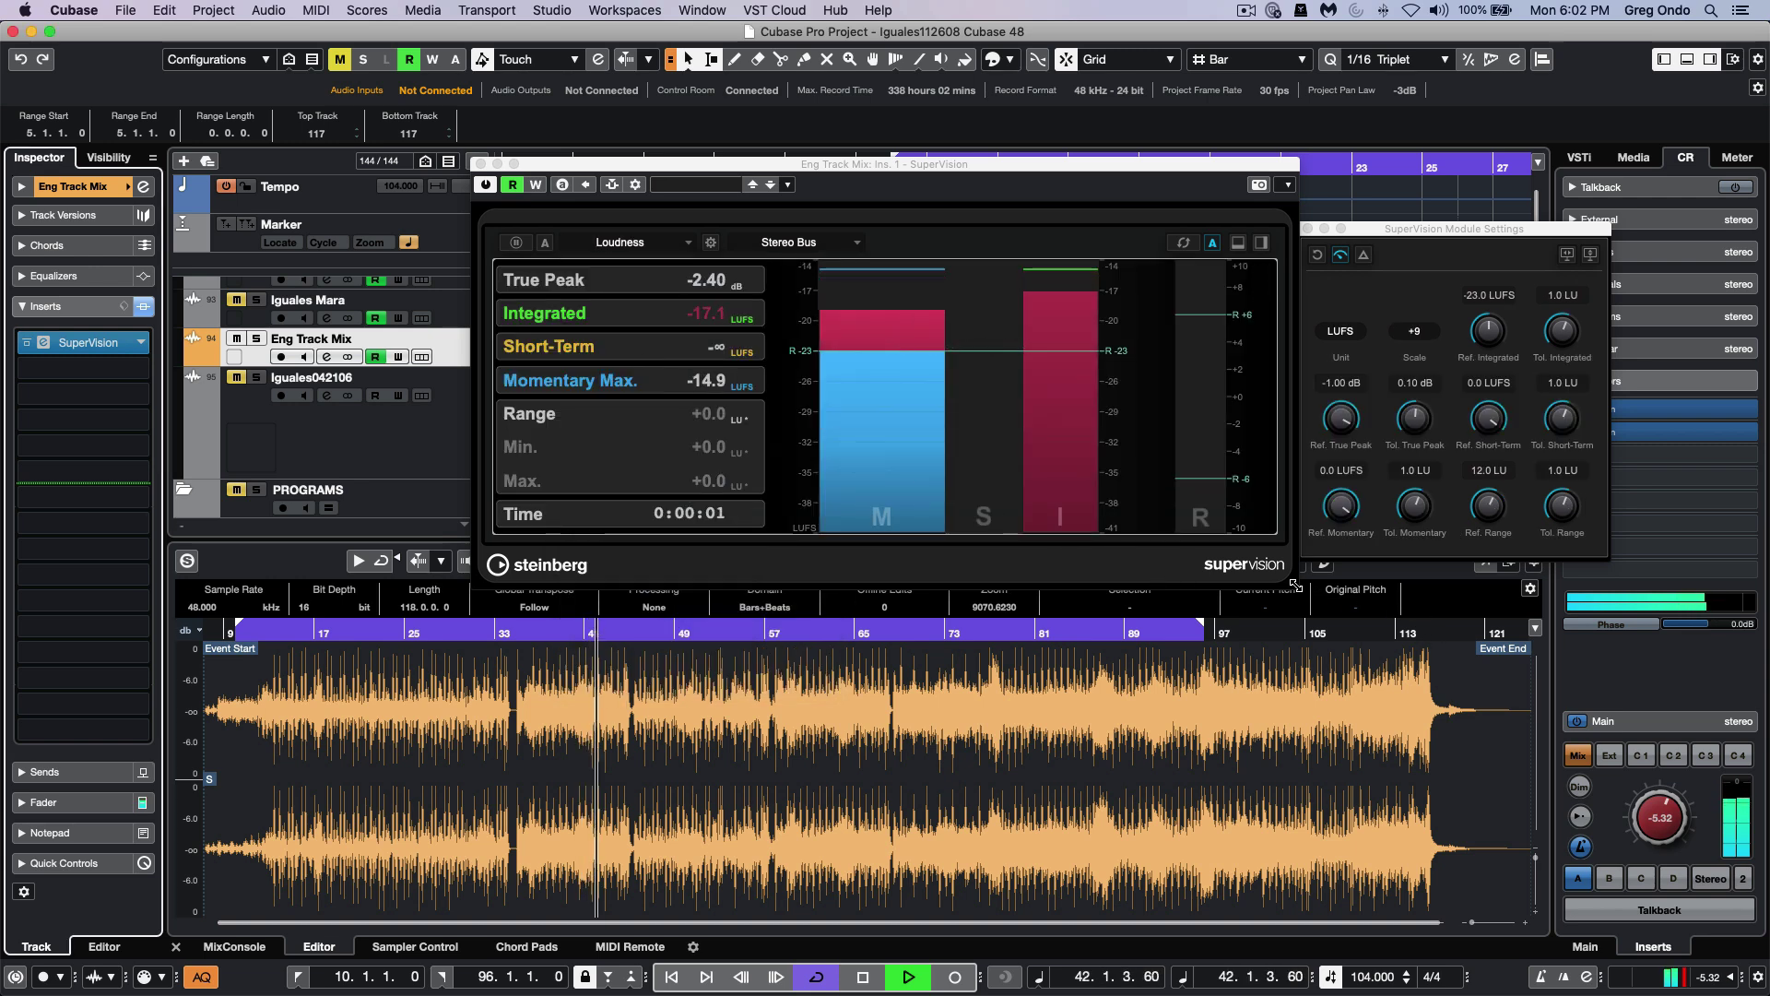
pyautogui.moveTo(1290, 583); pyautogui.dragTo(901, 666)
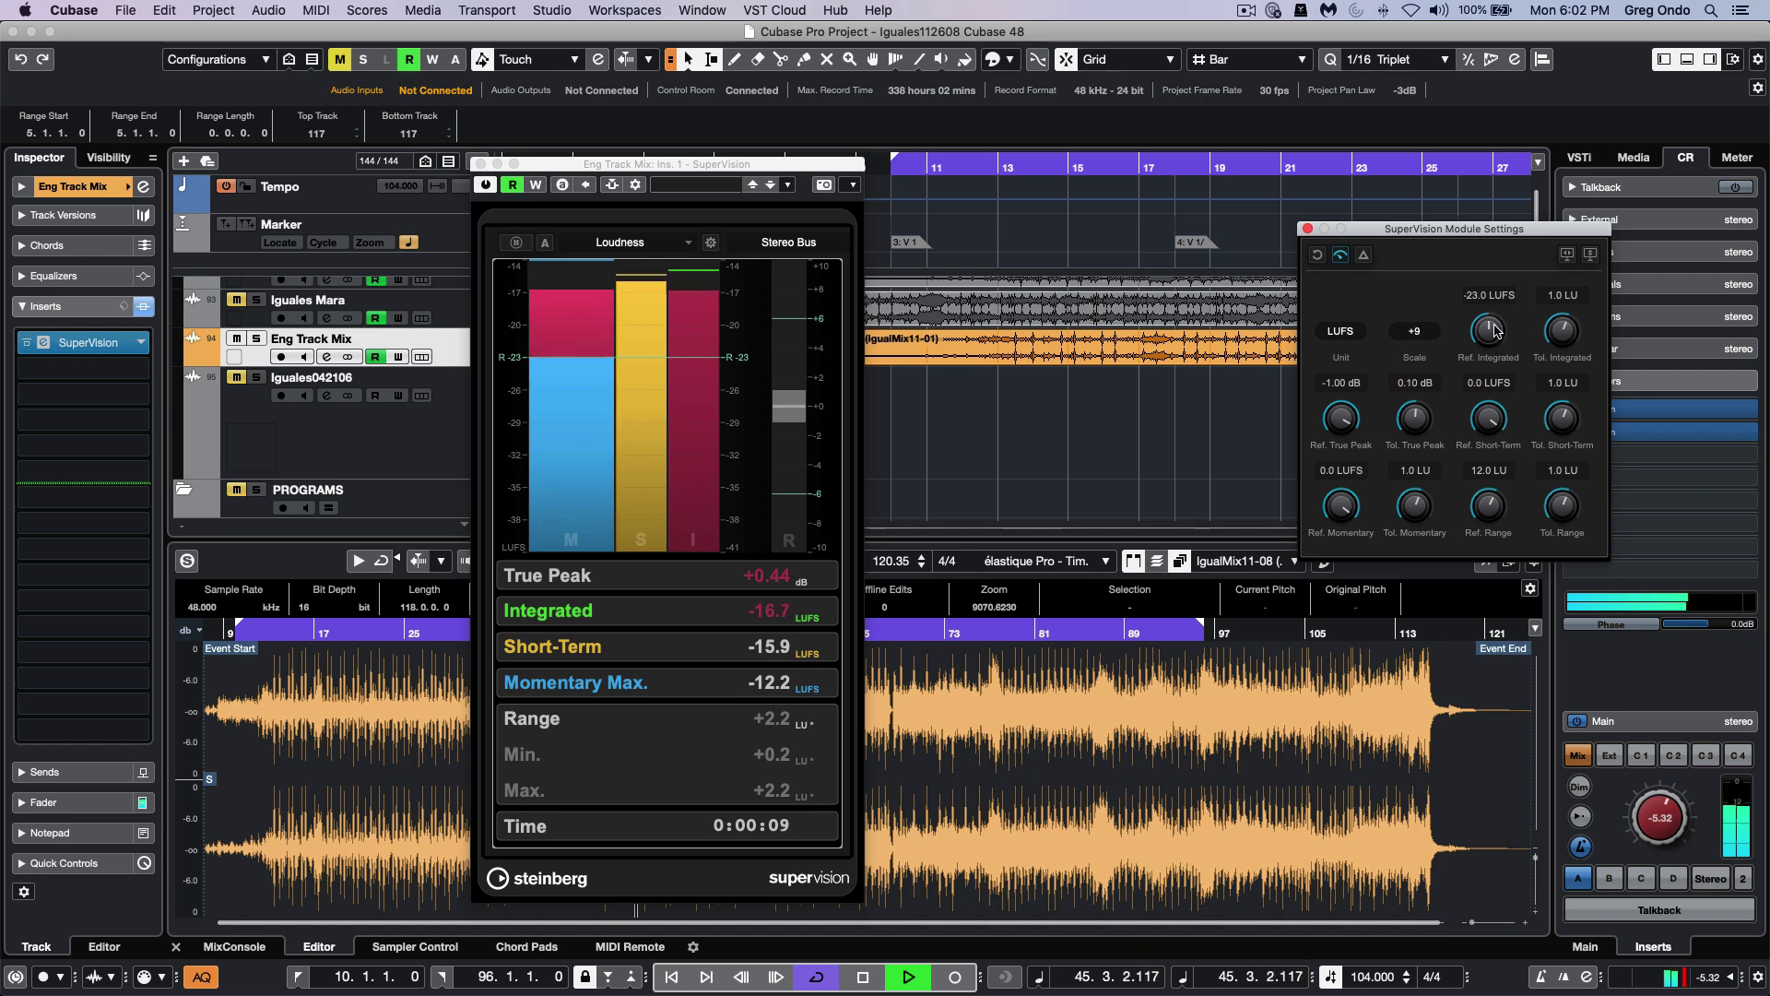
# Set the Loudness module's integrated reference to -24.7 LUFS and its unit to LU
pyautogui.moveTo(1476, 338)
pyautogui.mouseDown()
pyautogui.moveTo(1508, 266)
pyautogui.moveTo(1493, 326)
pyautogui.mouseUp()
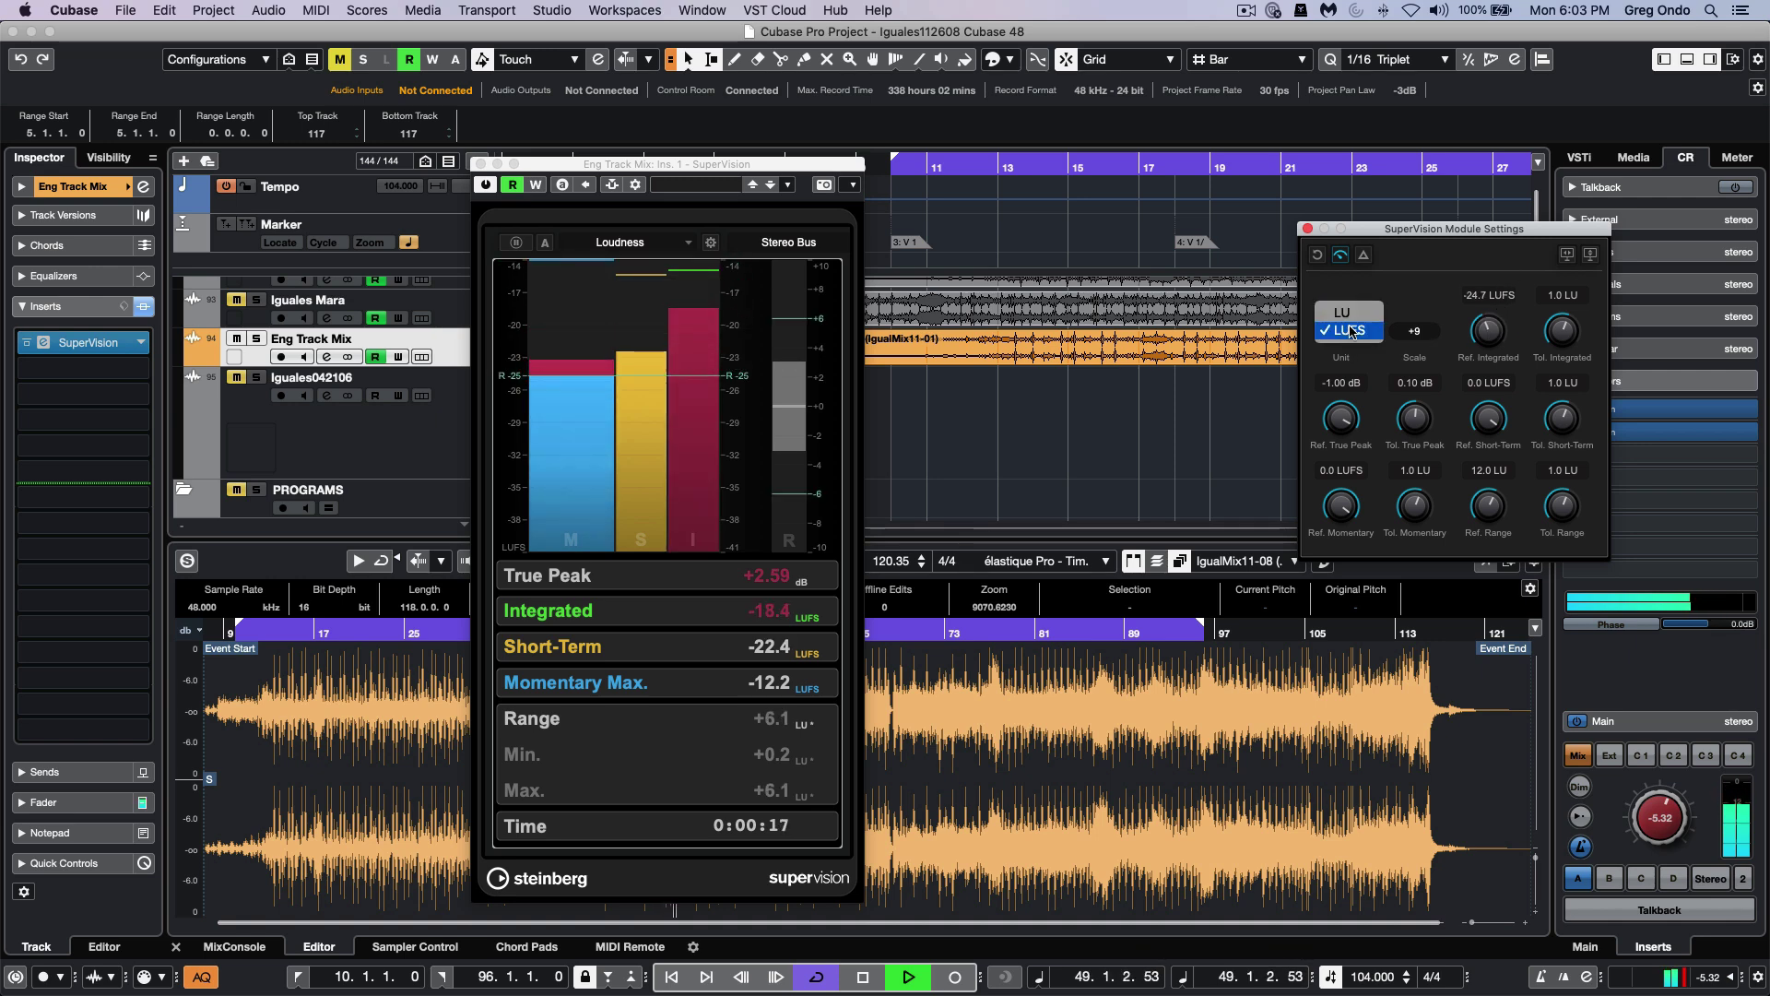
pyautogui.click(1352, 317)
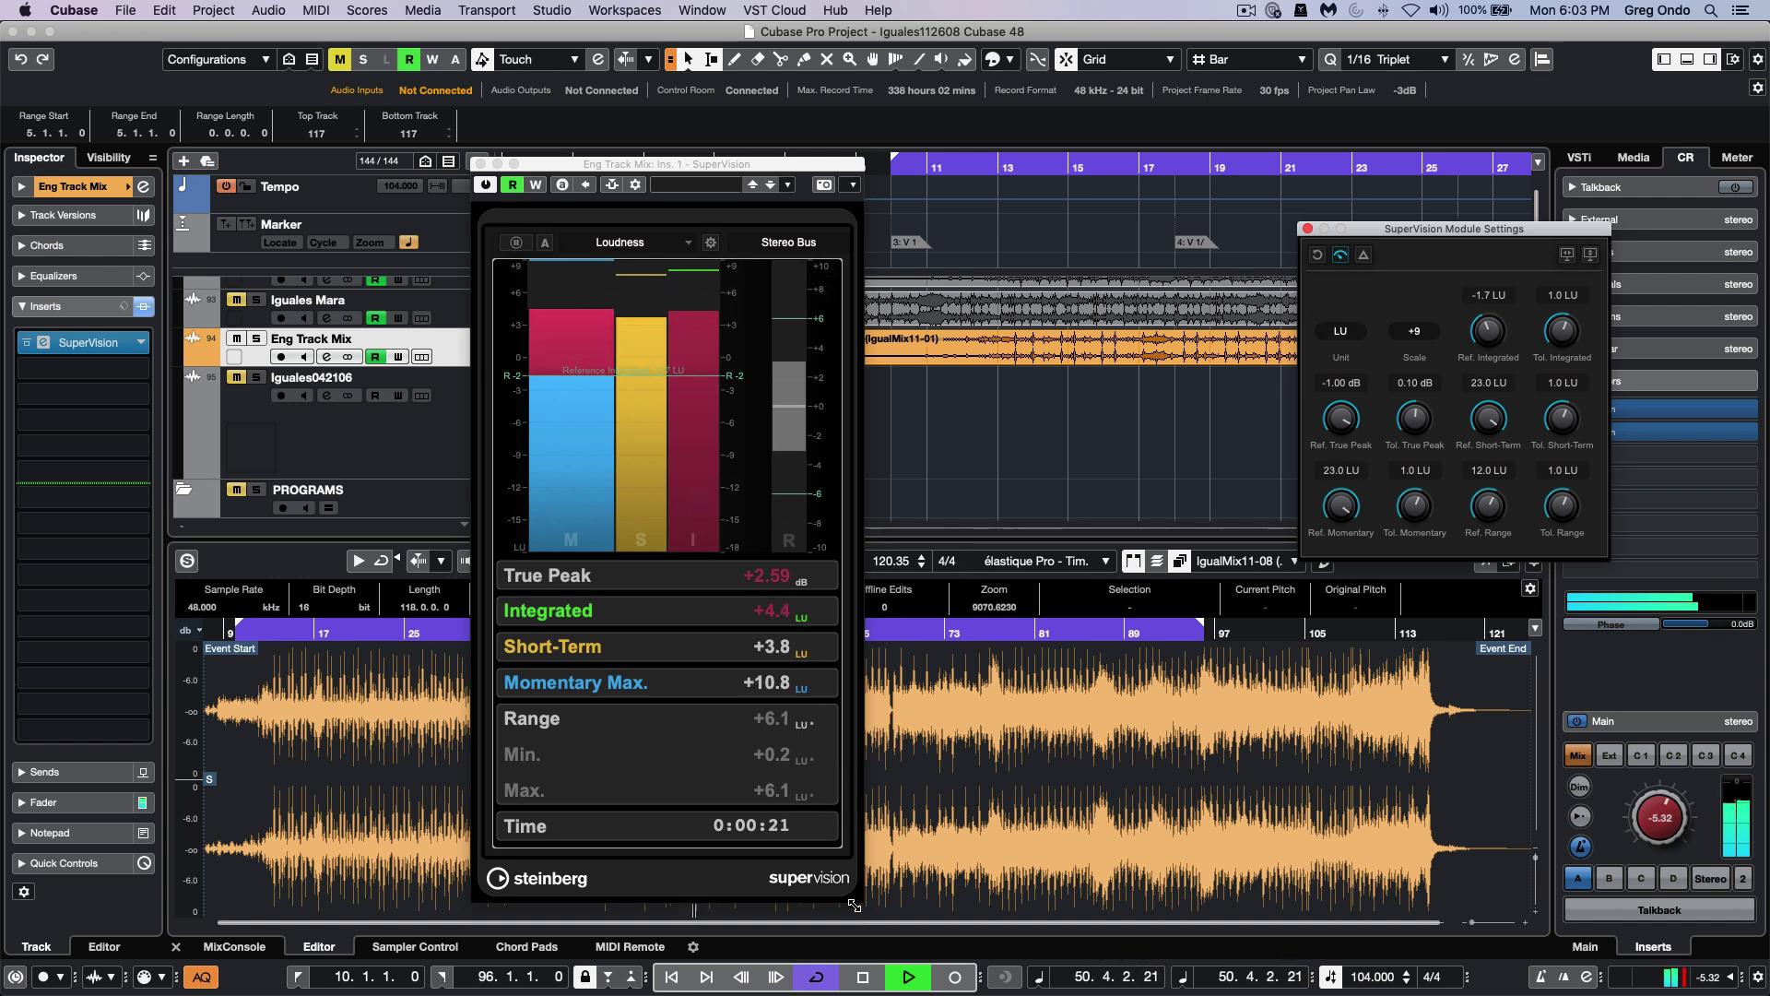
# Resize the plug-in window back to a wide layout and change the module to Spectrum Curve
pyautogui.moveTo(861, 906); pyautogui.dragTo(1285, 586)
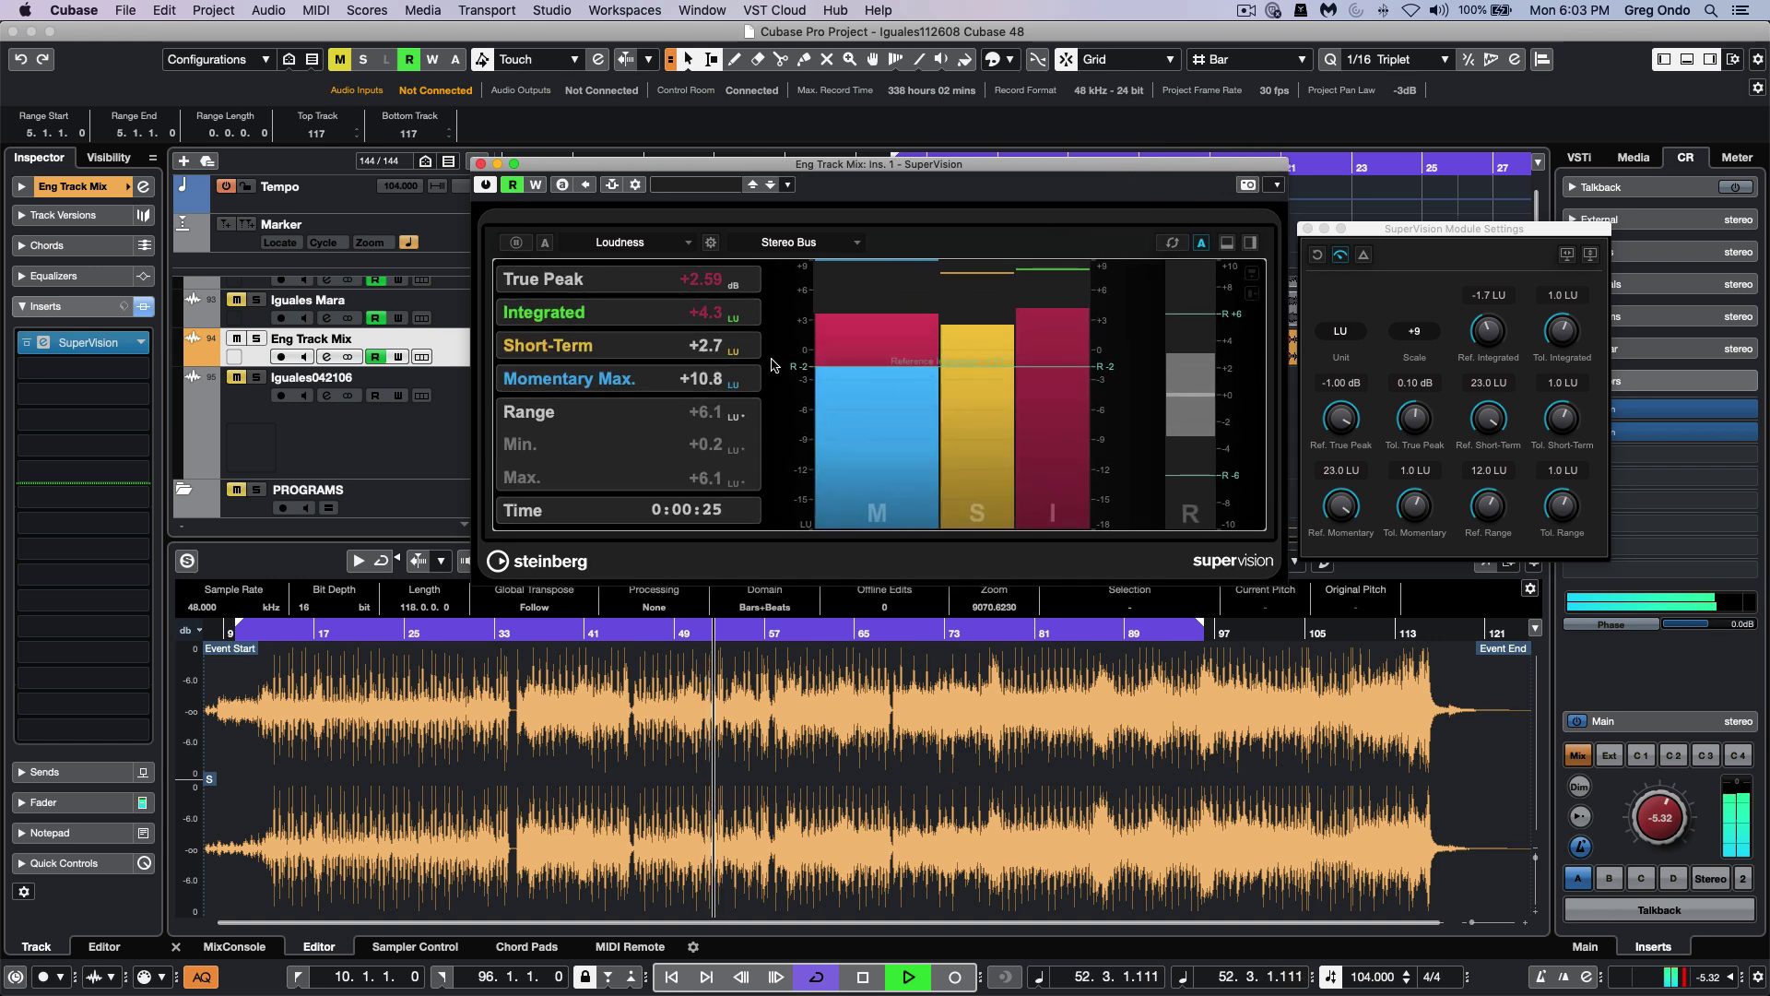
pyautogui.click(631, 245)
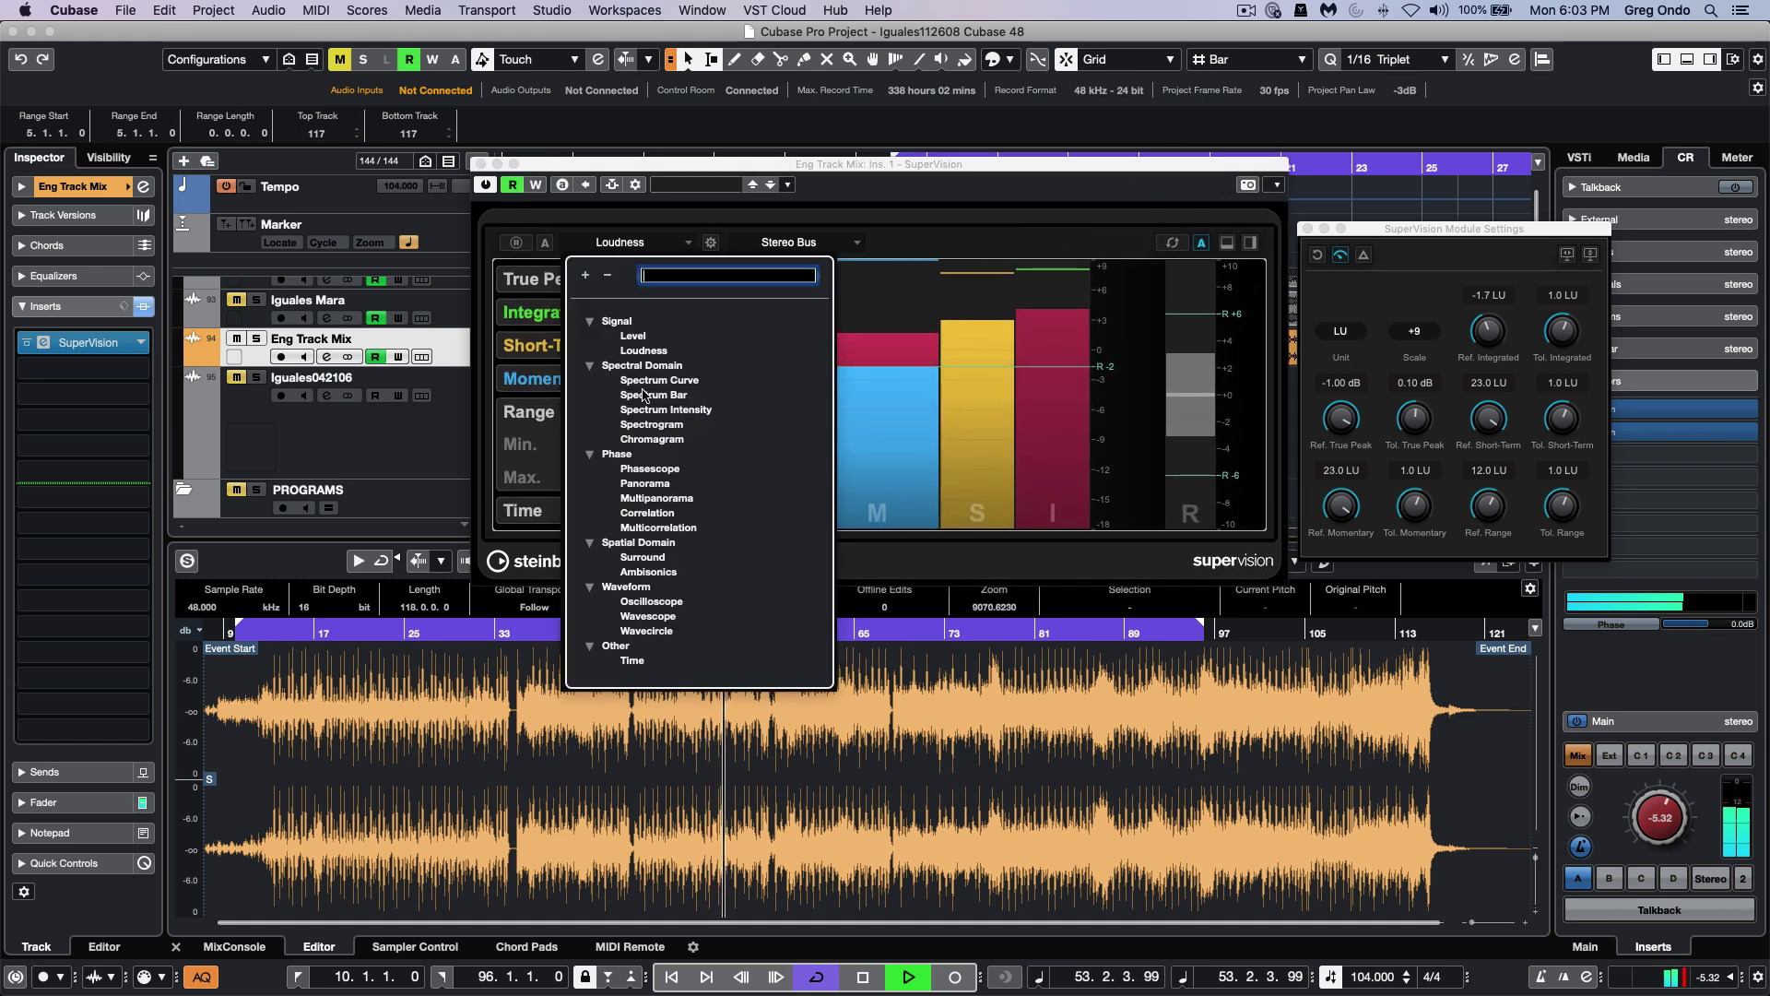
pyautogui.click(677, 380)
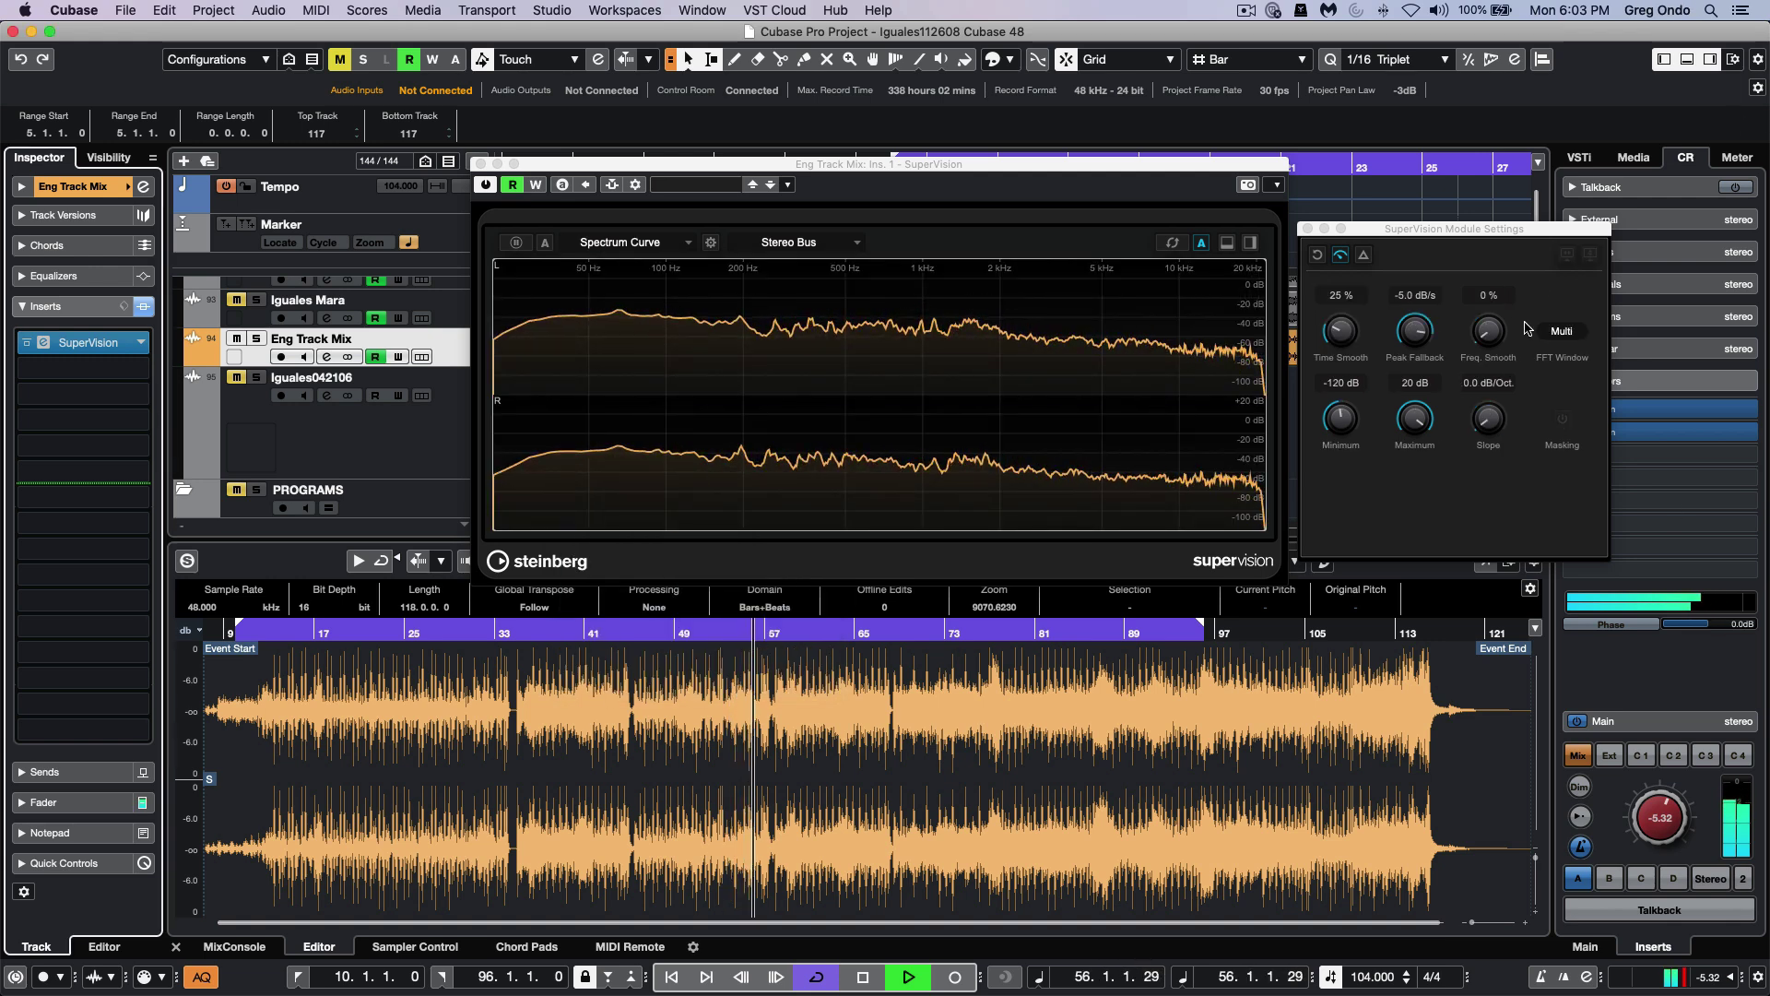
# Review the Spectrum Curve module's FFT window sizes, keep Multi, and change the module to Spectrum Bar
pyautogui.click(1560, 332)
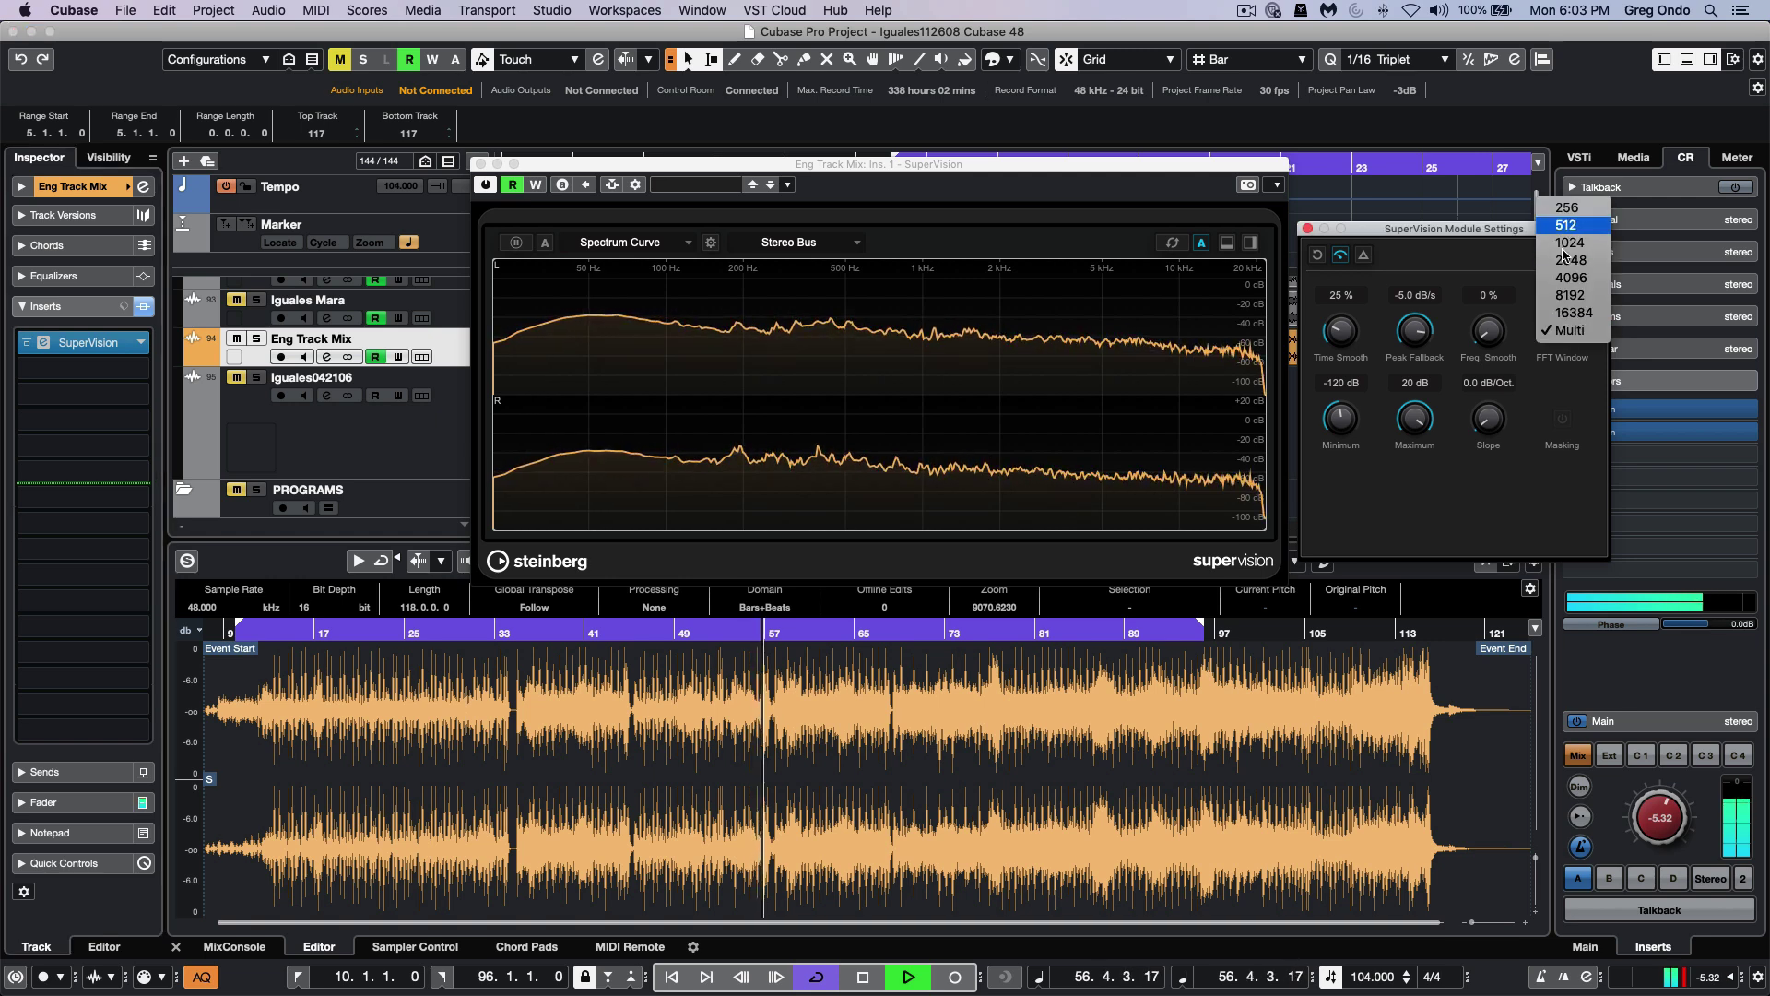
pyautogui.click(1561, 386)
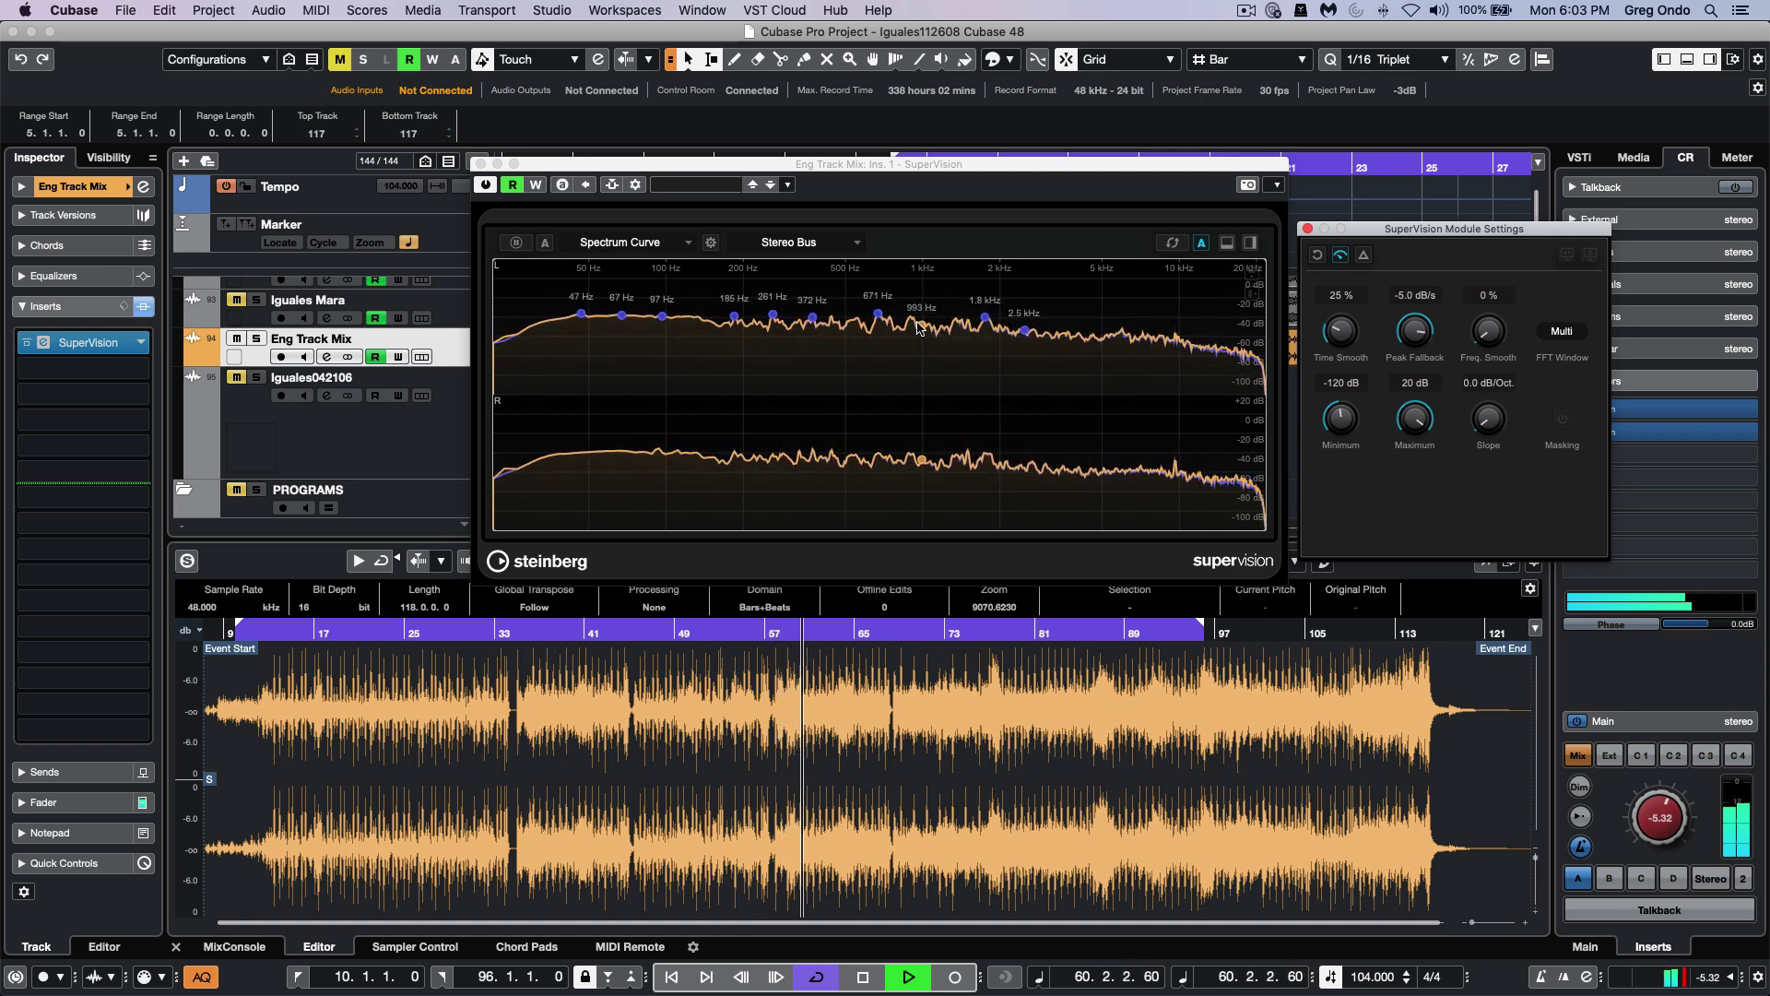
pyautogui.click(650, 243)
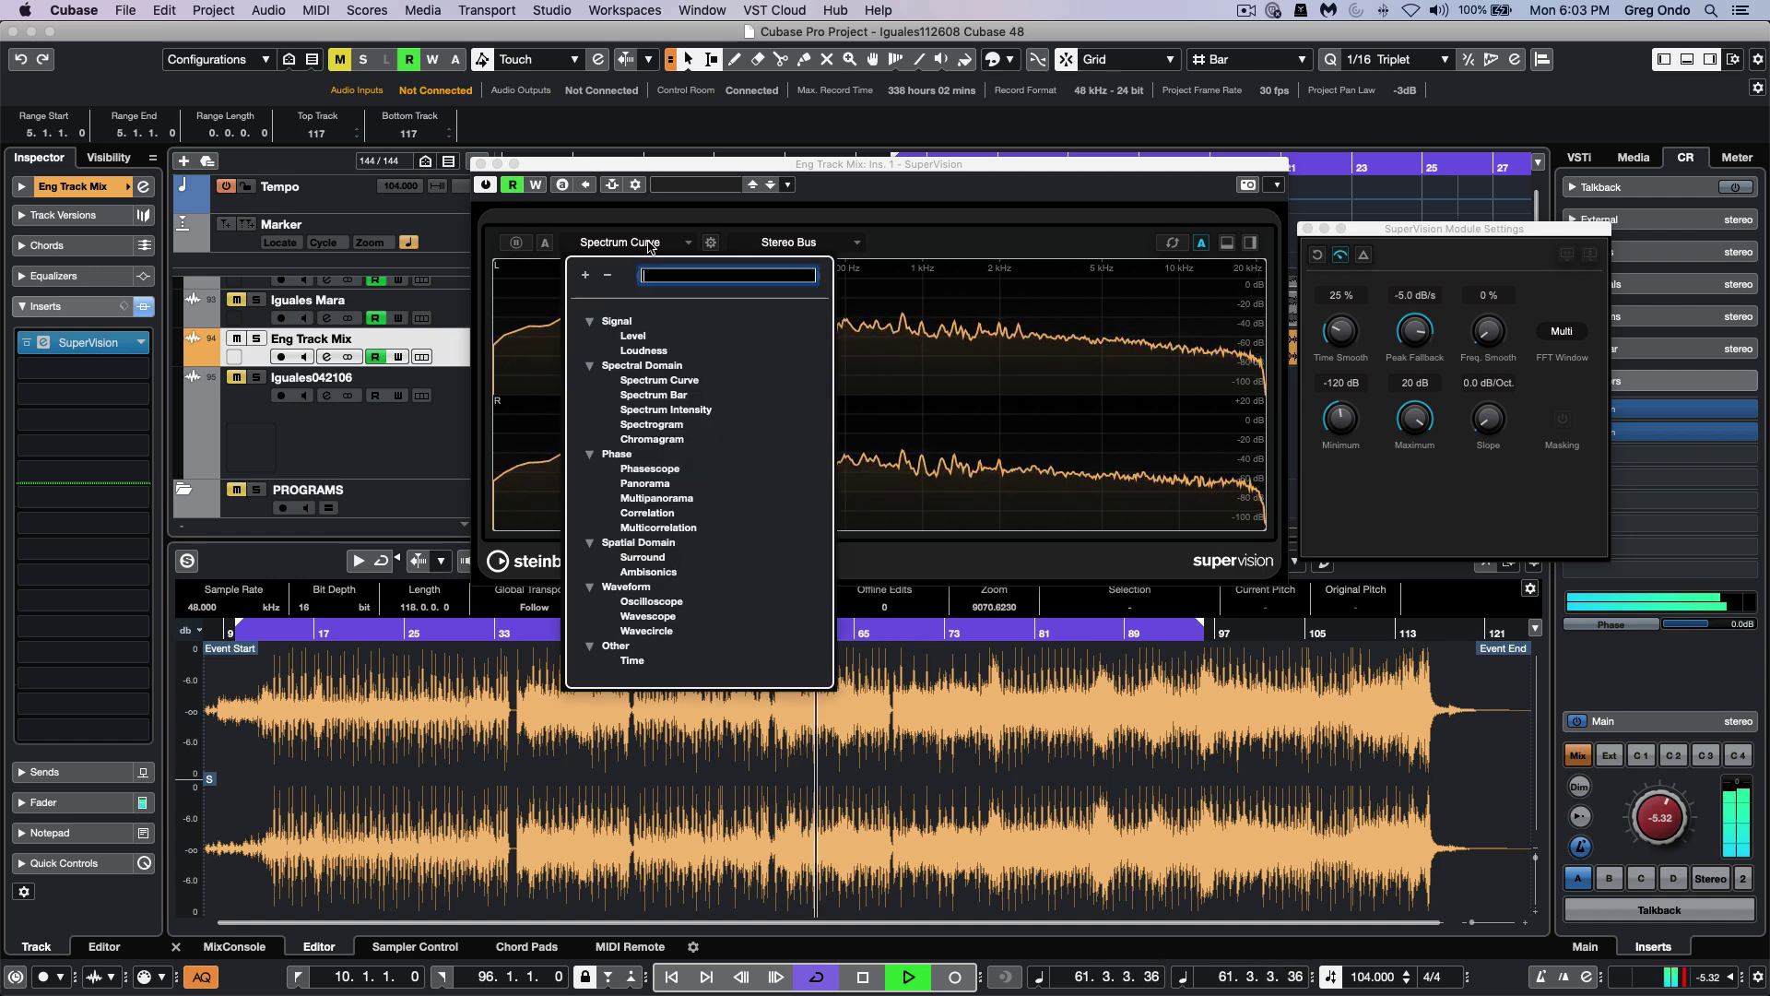
pyautogui.click(681, 396)
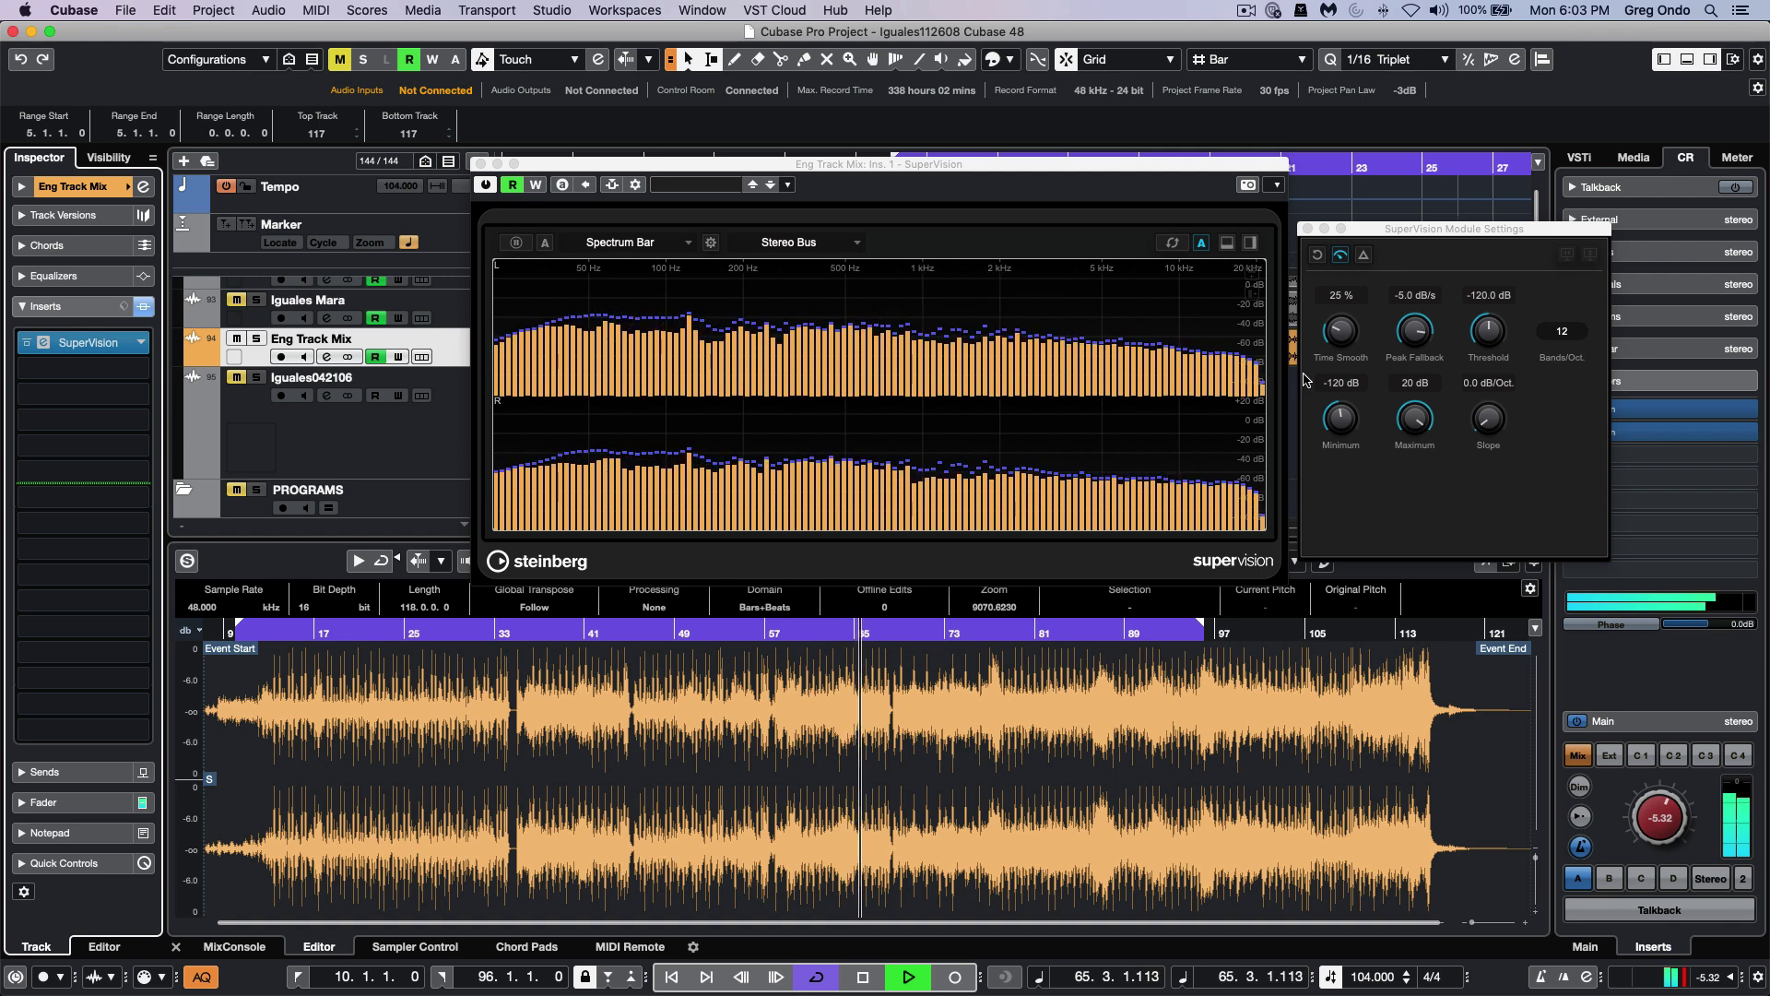
# Set the Spectrum Bar module's resolution to 24 bands per octave
pyautogui.click(1567, 332)
pyautogui.click(1566, 296)
pyautogui.click(1562, 333)
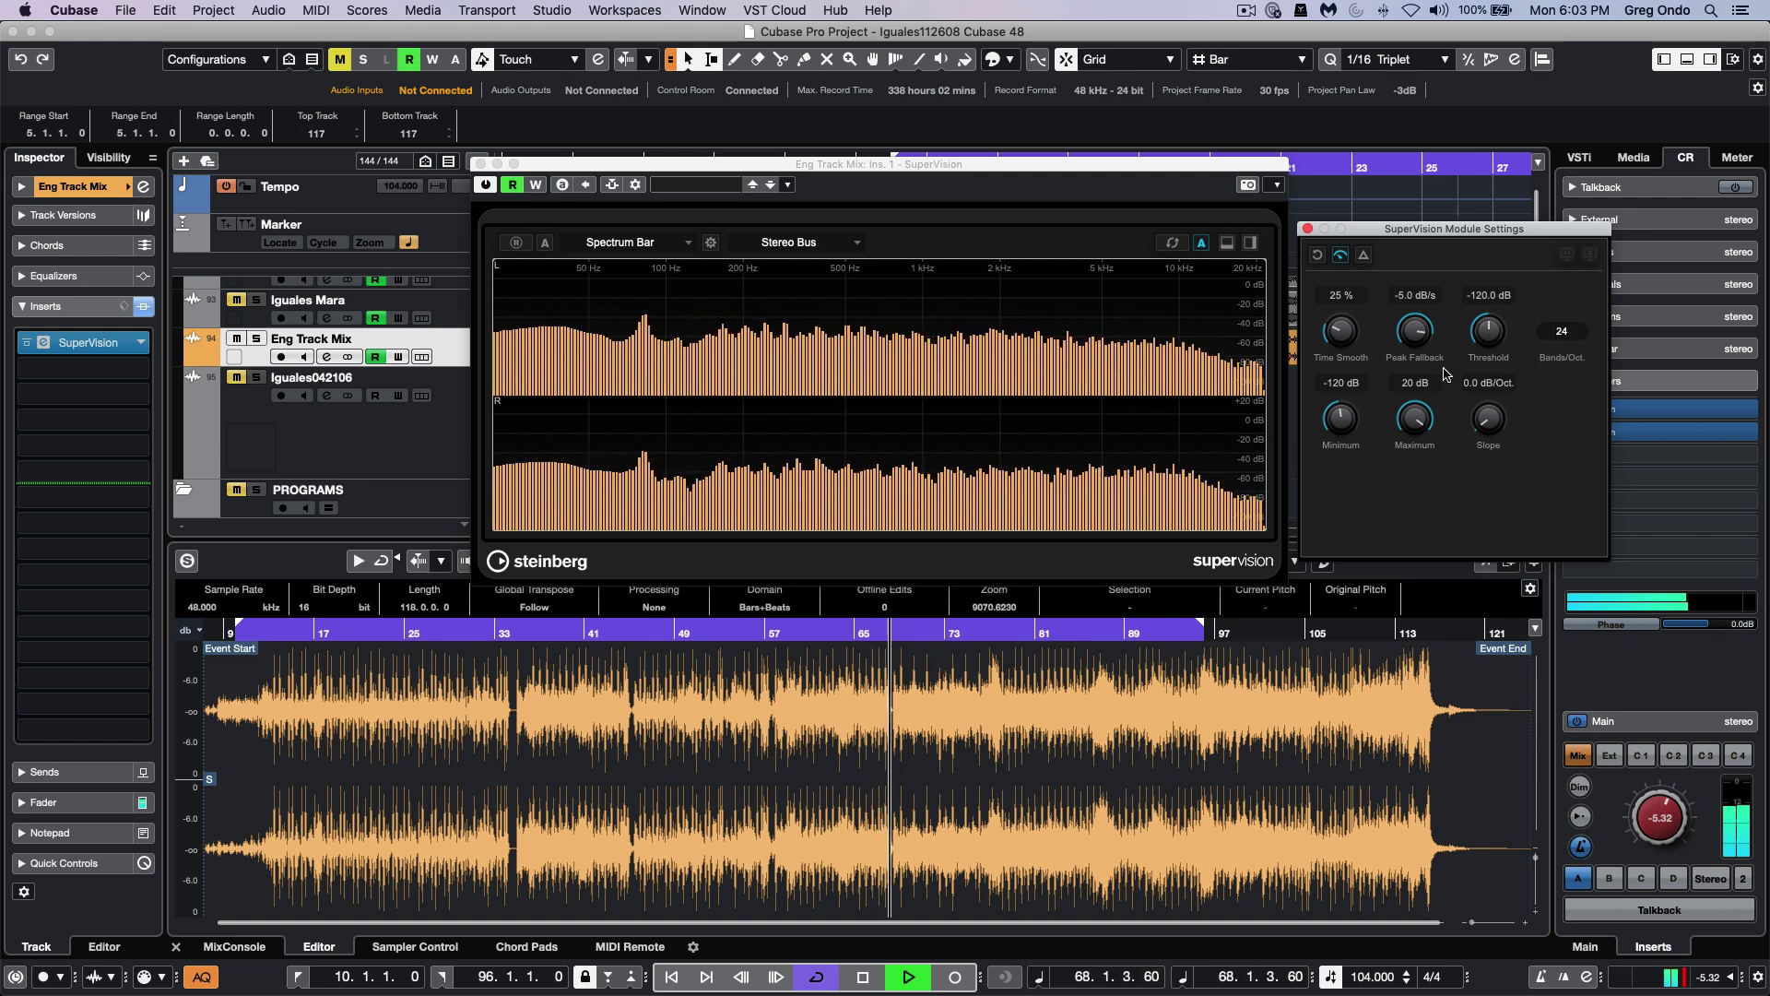
# Show the Spectrum Intensity module and change the display to the Spectrogram module
pyautogui.click(637, 242)
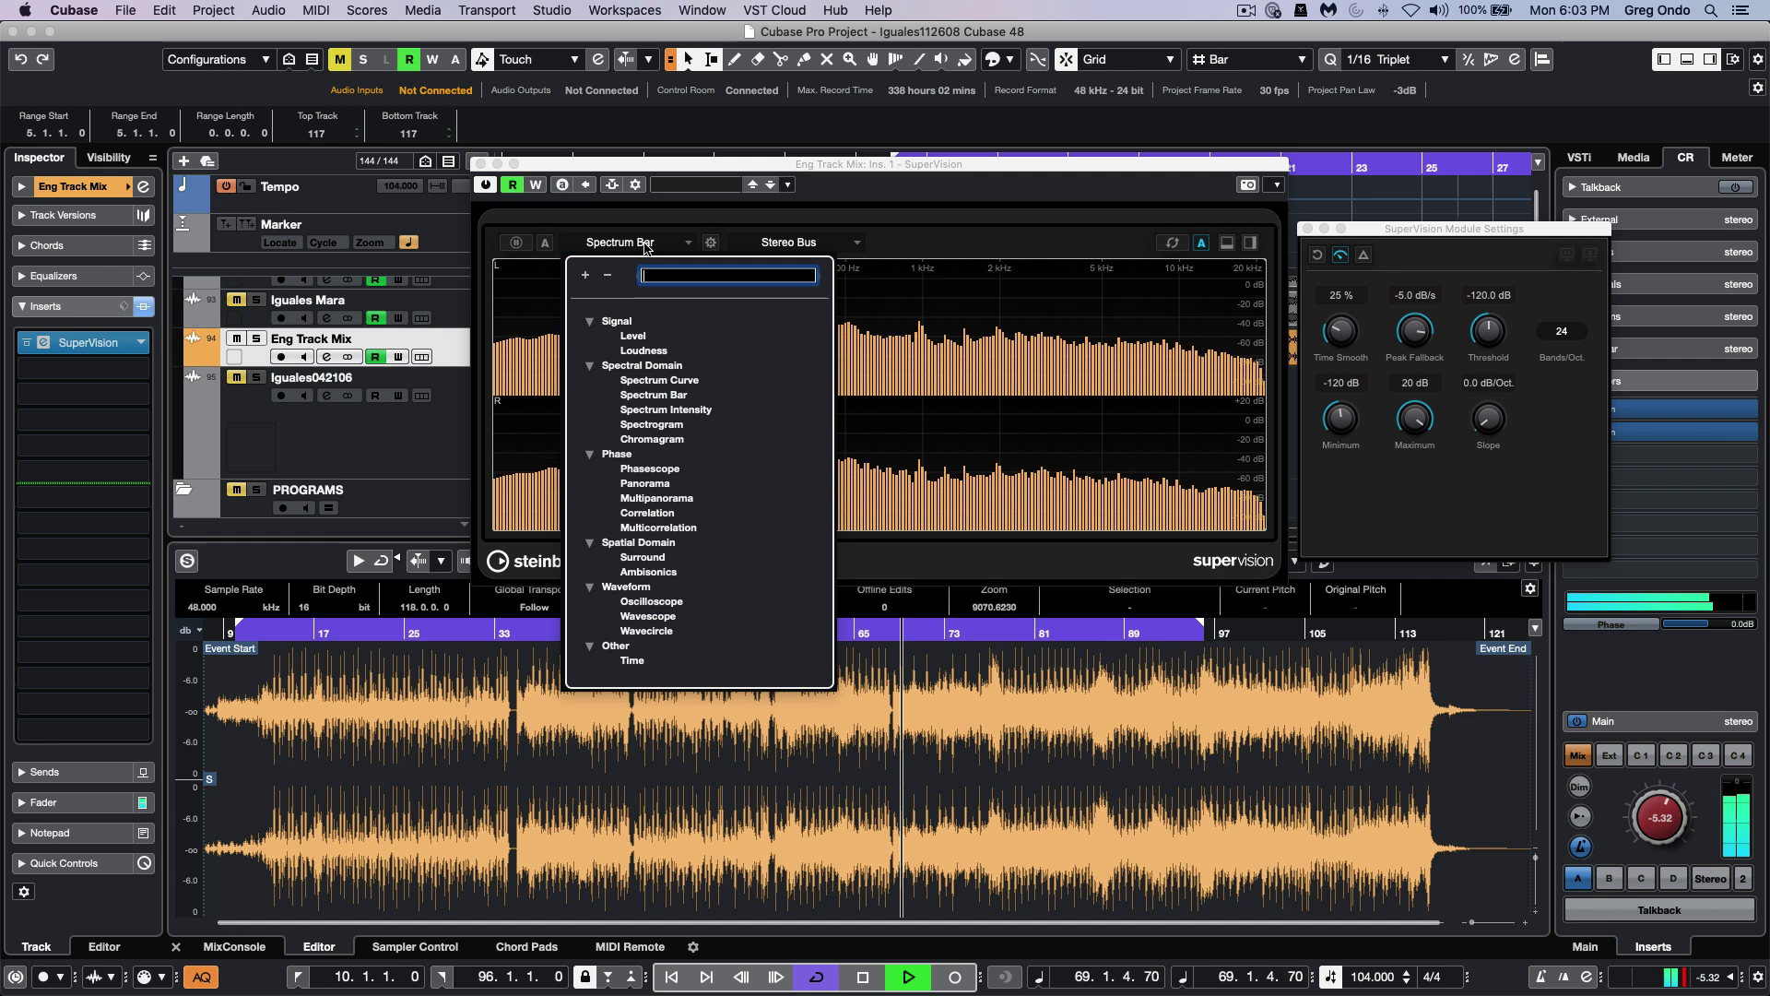
pyautogui.click(703, 410)
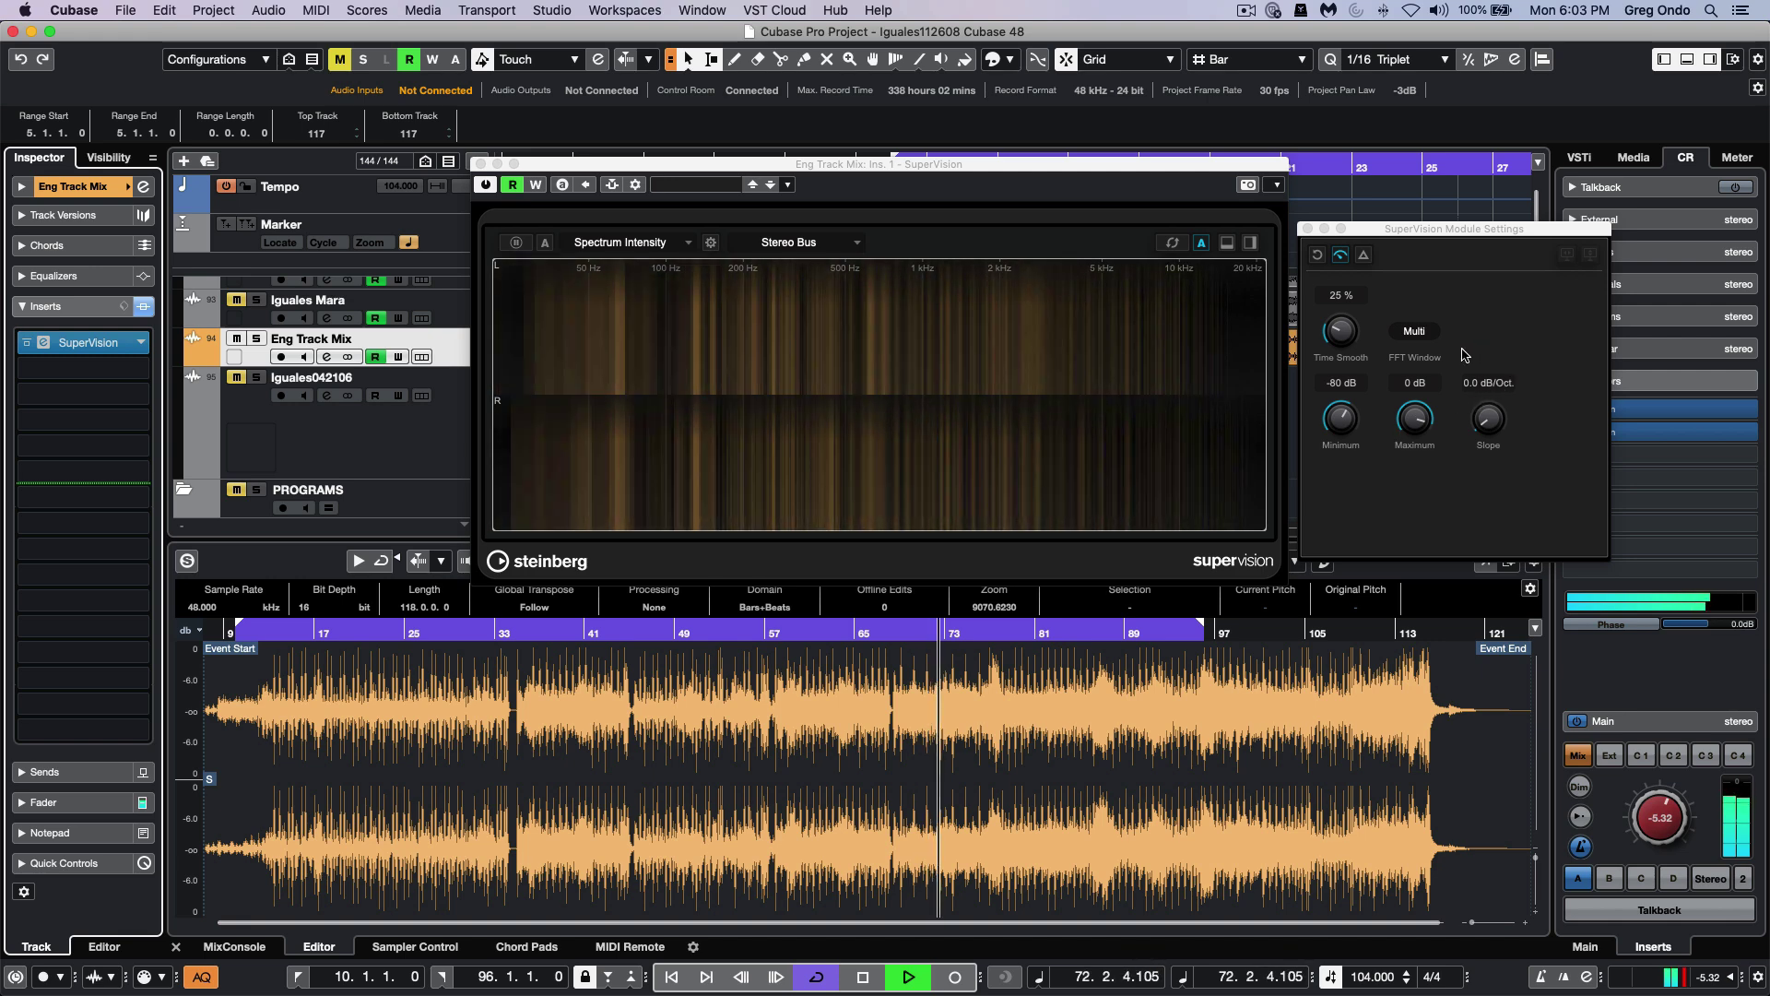
pyautogui.click(687, 244)
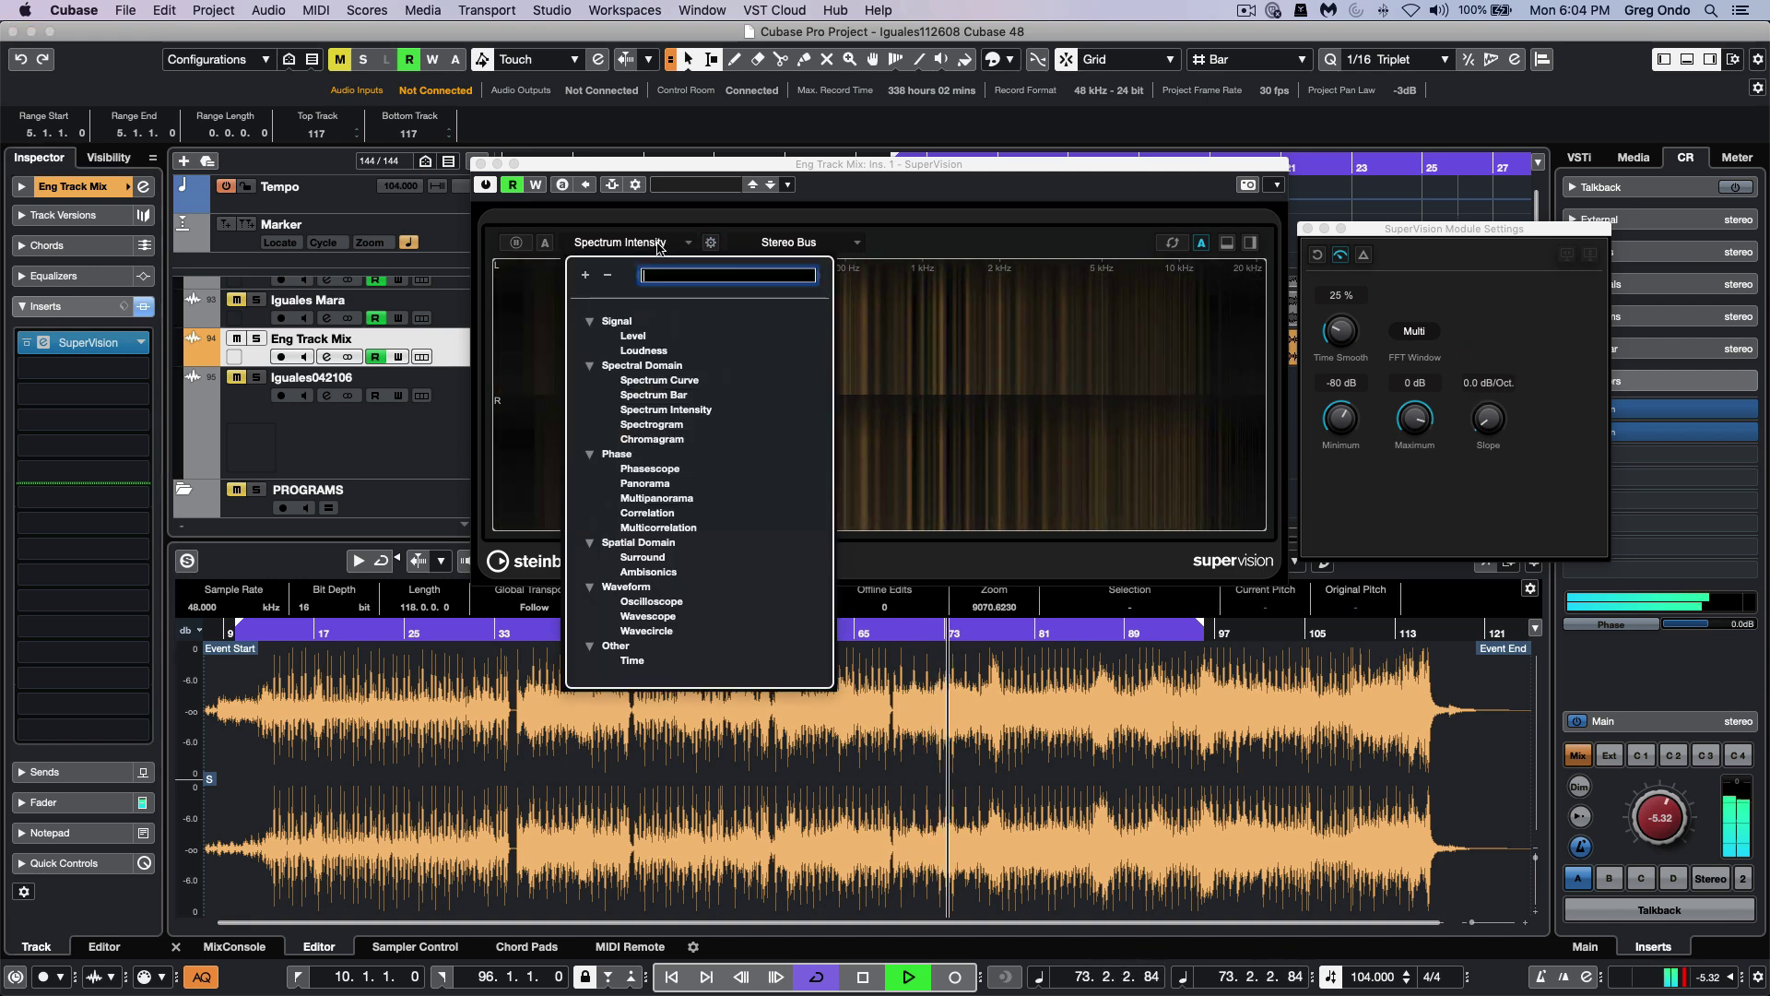
pyautogui.click(652, 425)
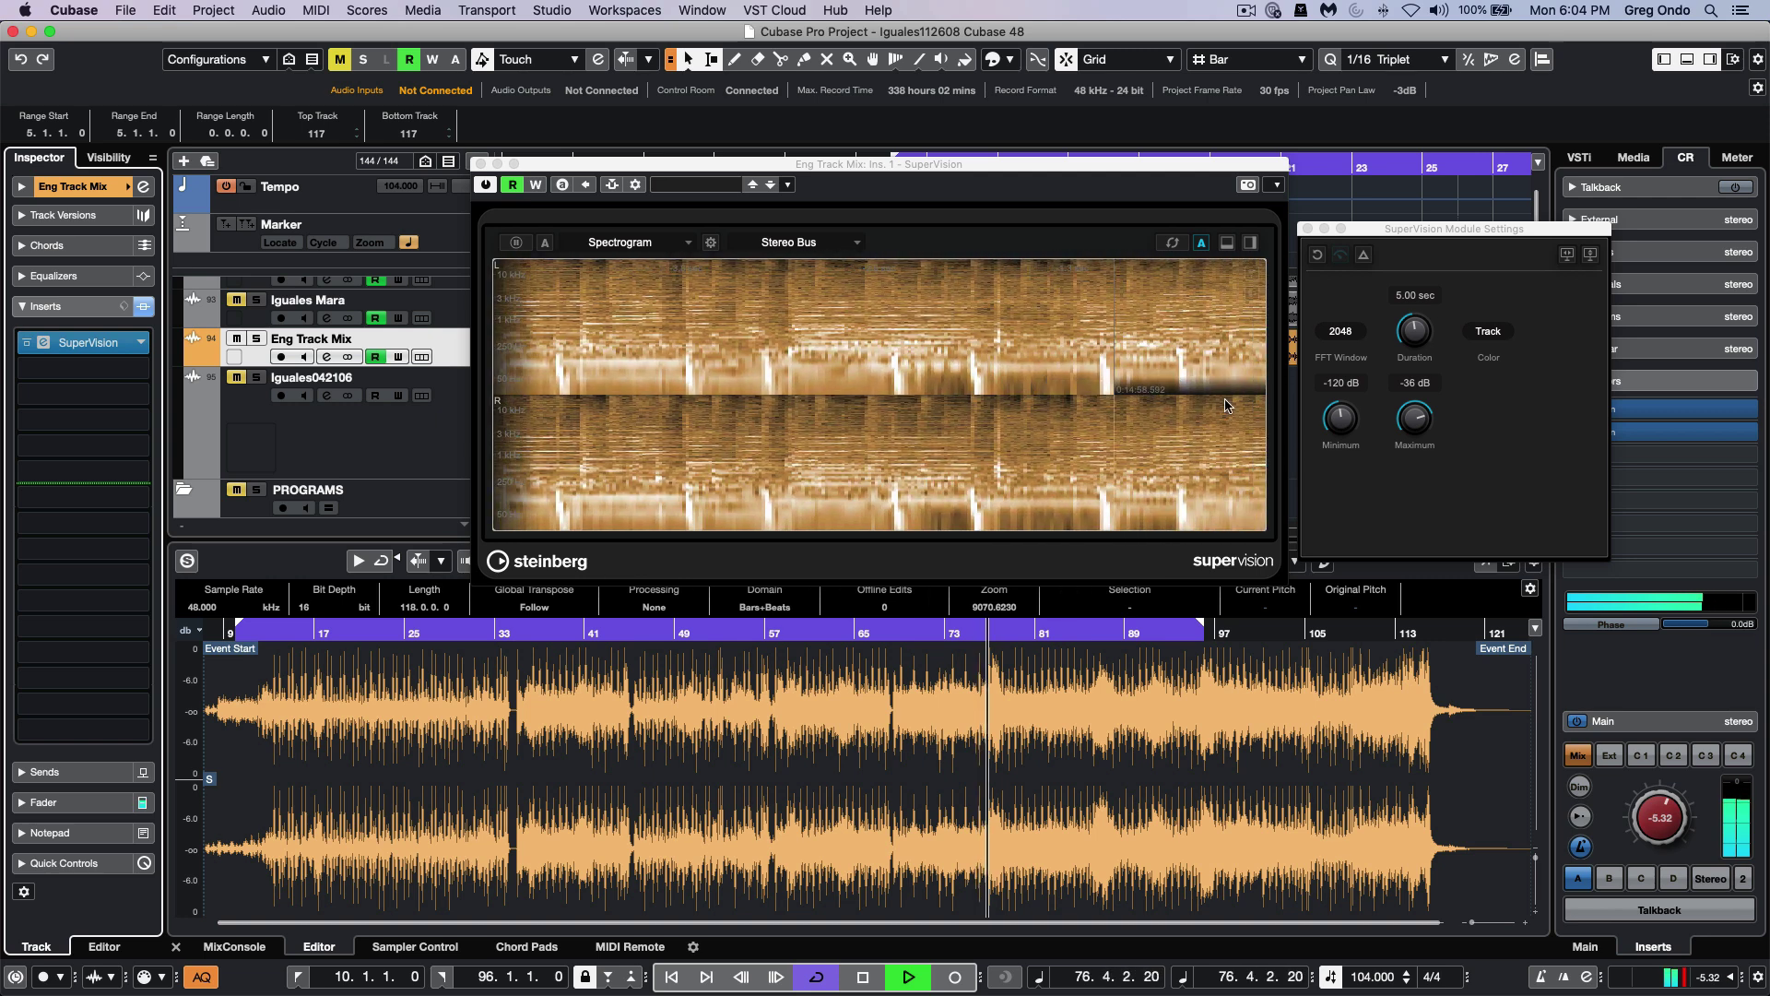
# Try several color schemes on the Spectrogram, starting with Light, and settle on Magma
pyautogui.click(1505, 331)
pyautogui.click(1505, 364)
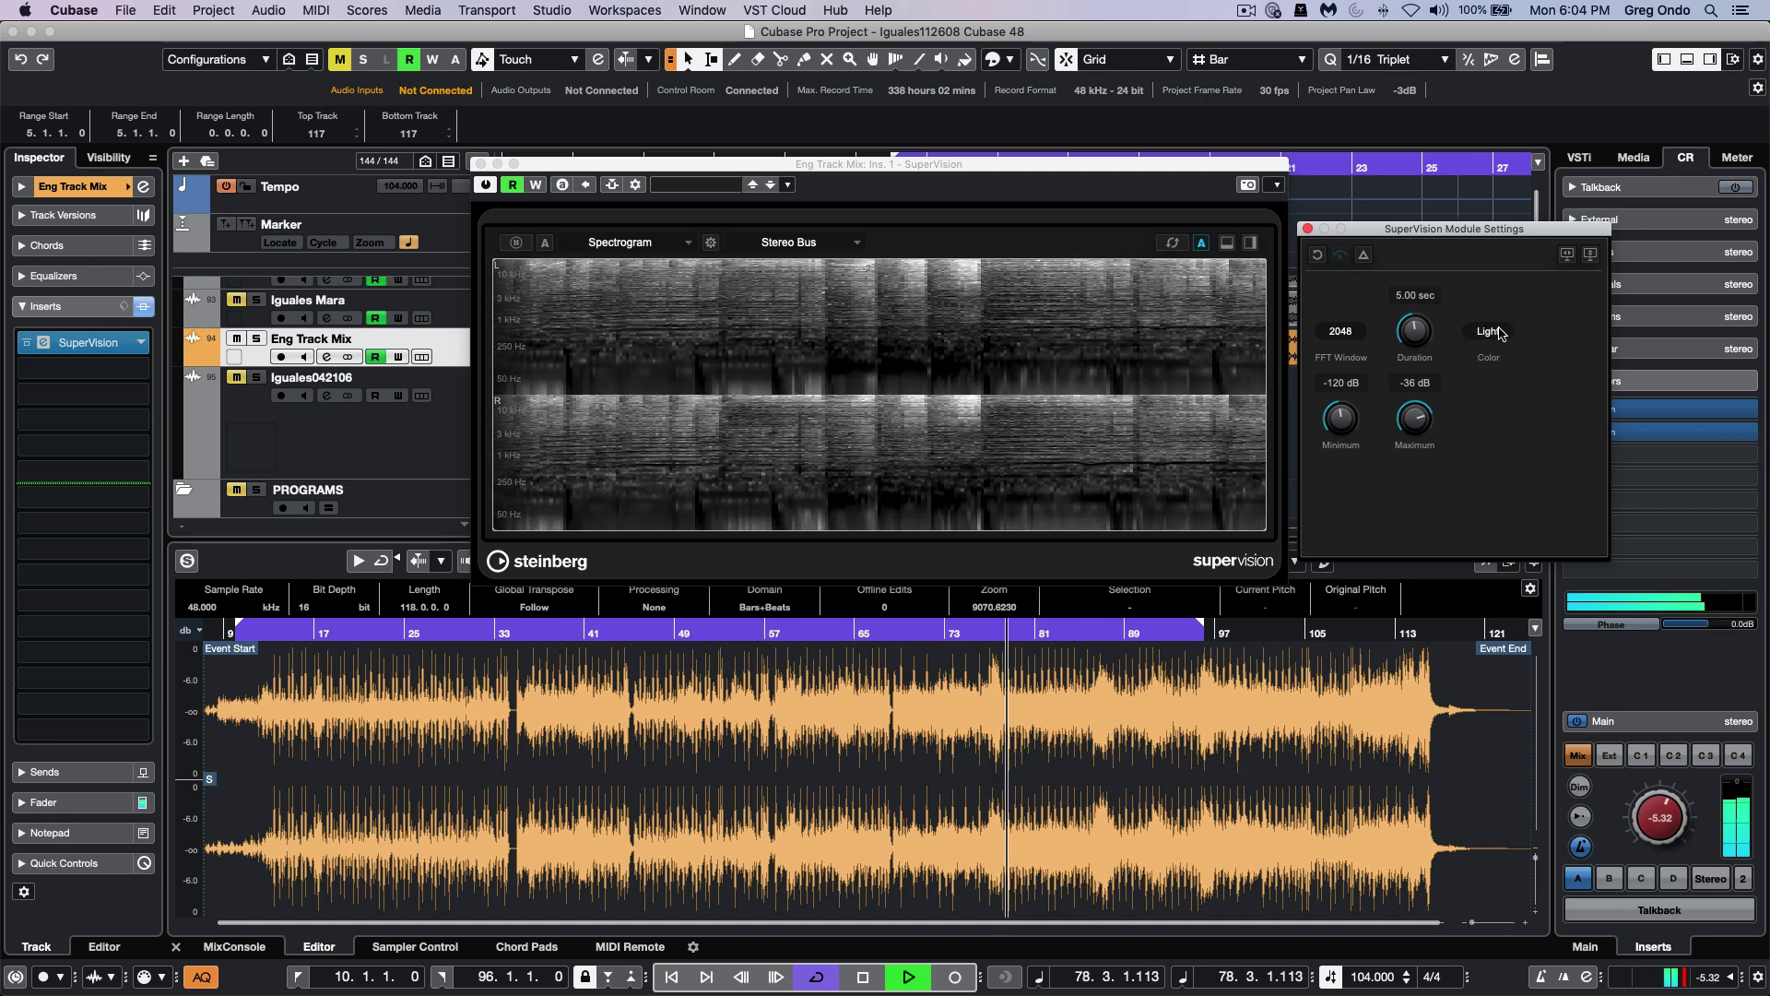
pyautogui.click(1503, 331)
pyautogui.click(1506, 383)
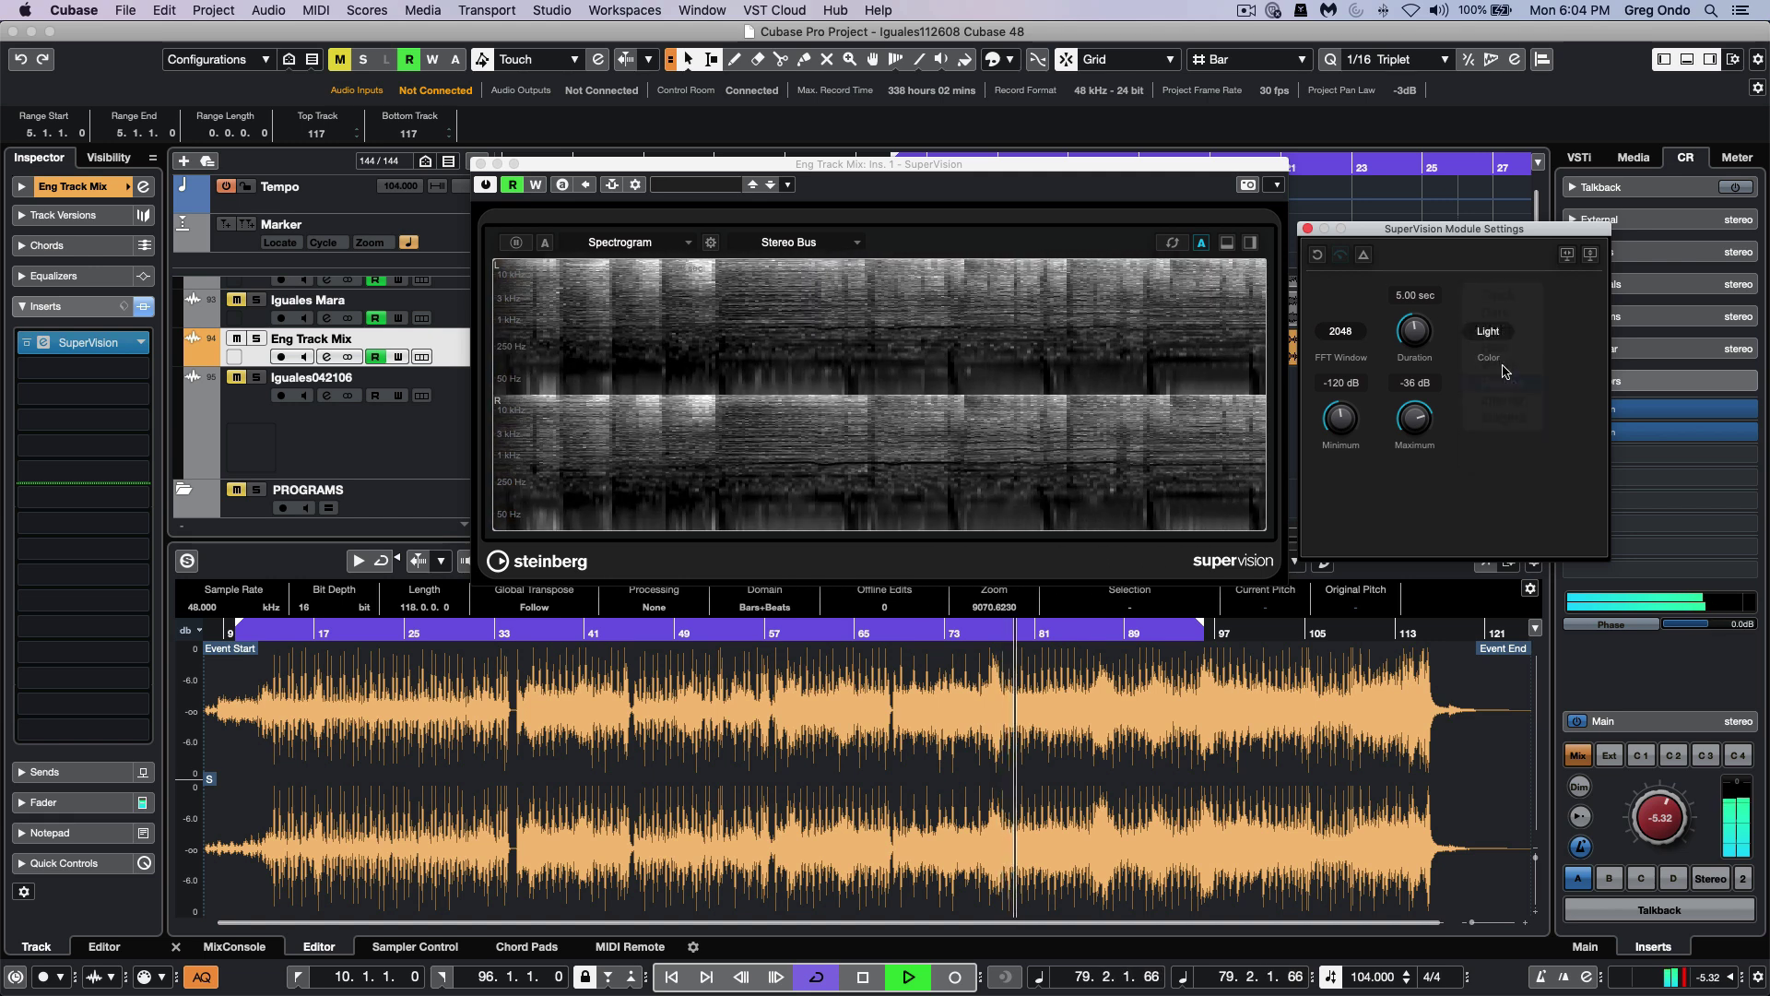
pyautogui.click(1503, 331)
pyautogui.click(1503, 348)
pyautogui.click(1503, 331)
pyautogui.click(1501, 350)
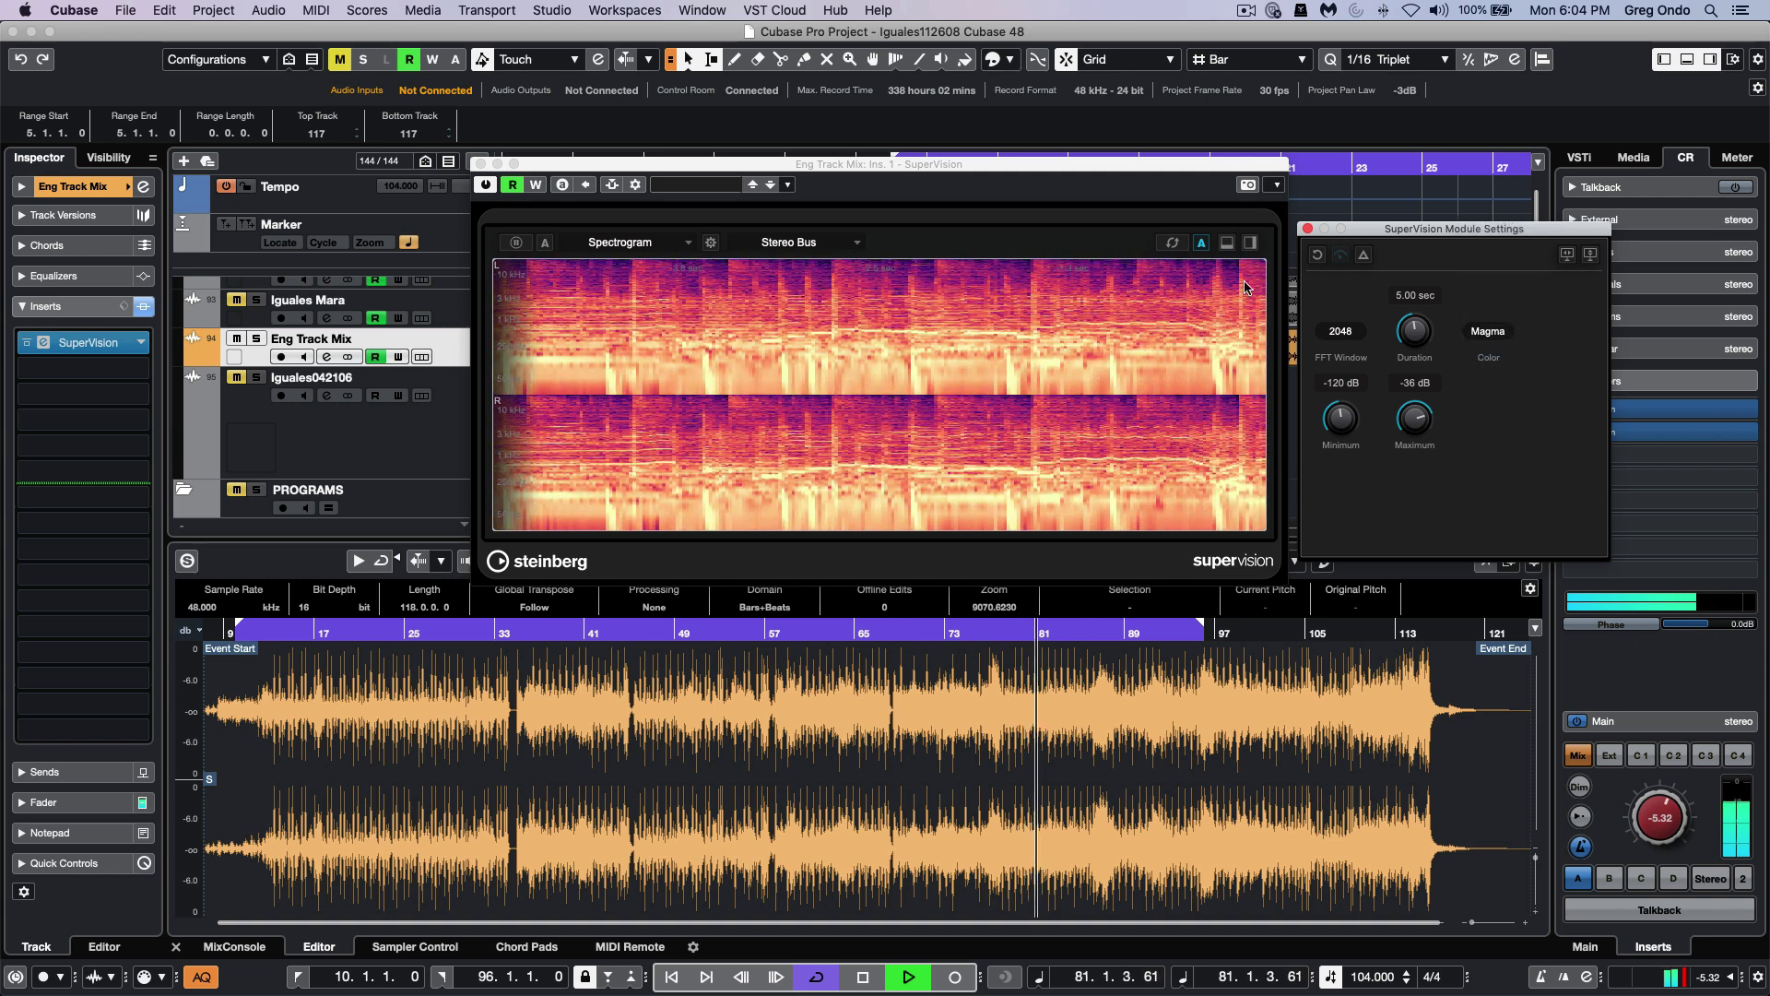
# Change the module to Chromagram, try the Plasma and Inferno color schemes, and settle on Magma
pyautogui.click(616, 244)
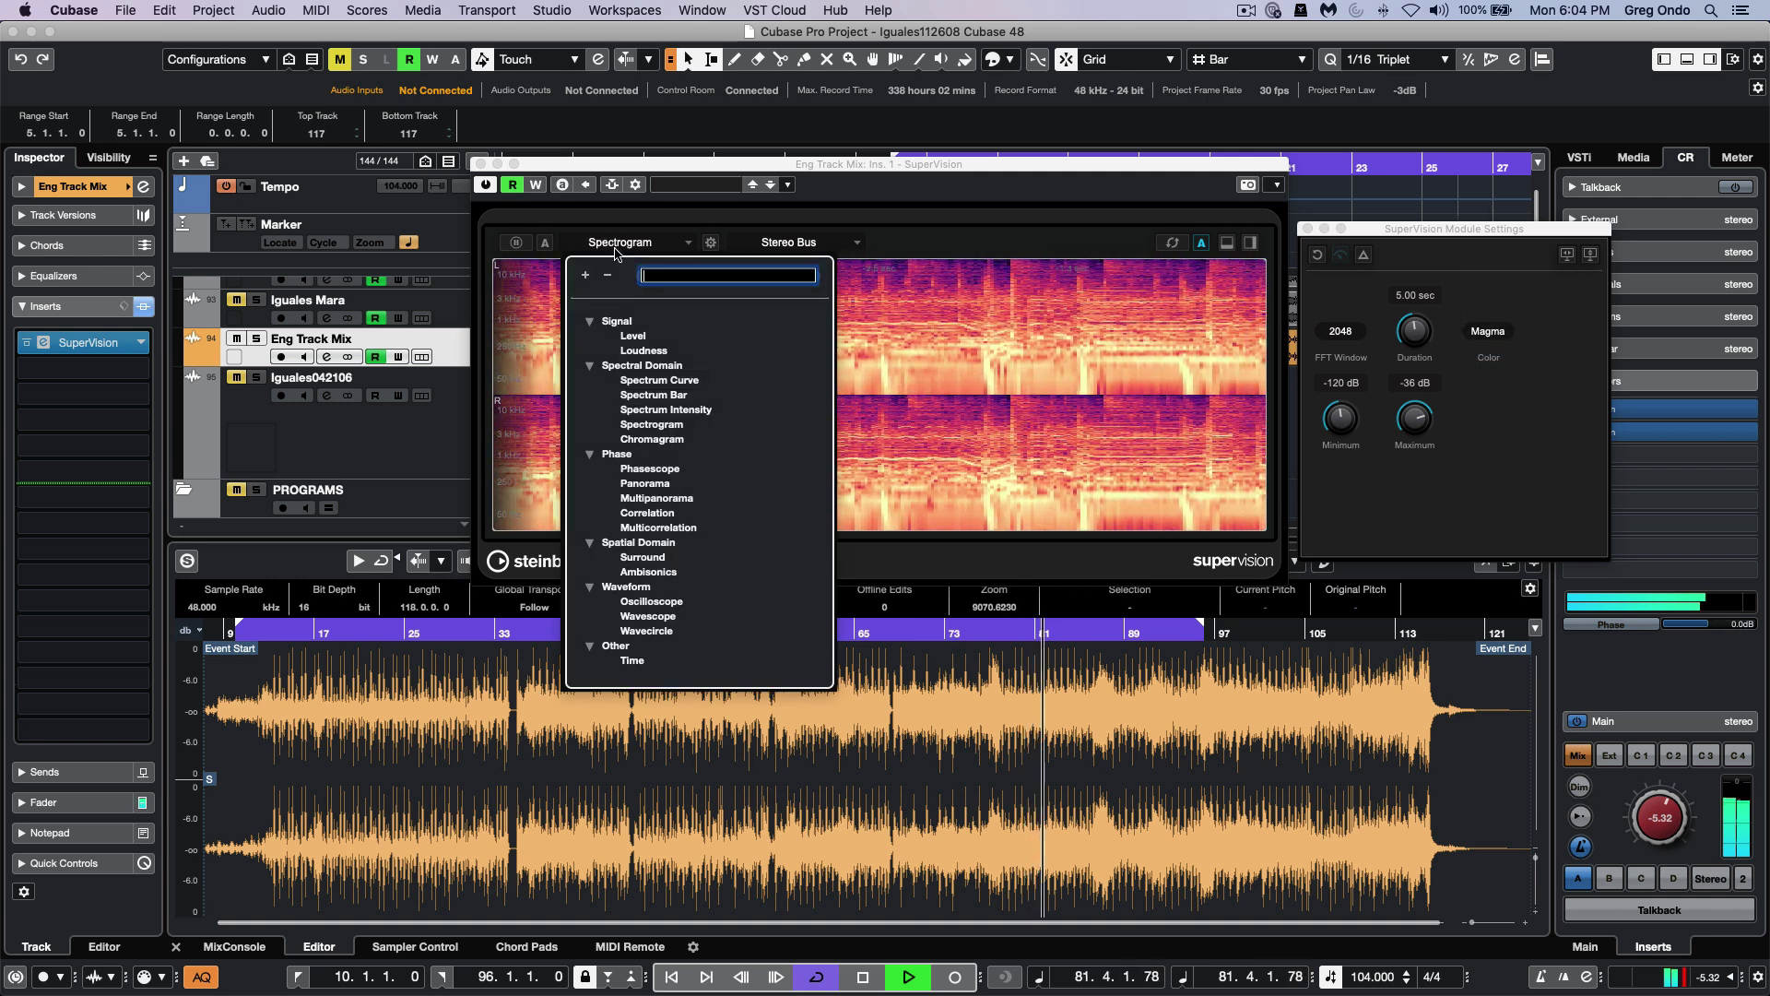
pyautogui.click(652, 438)
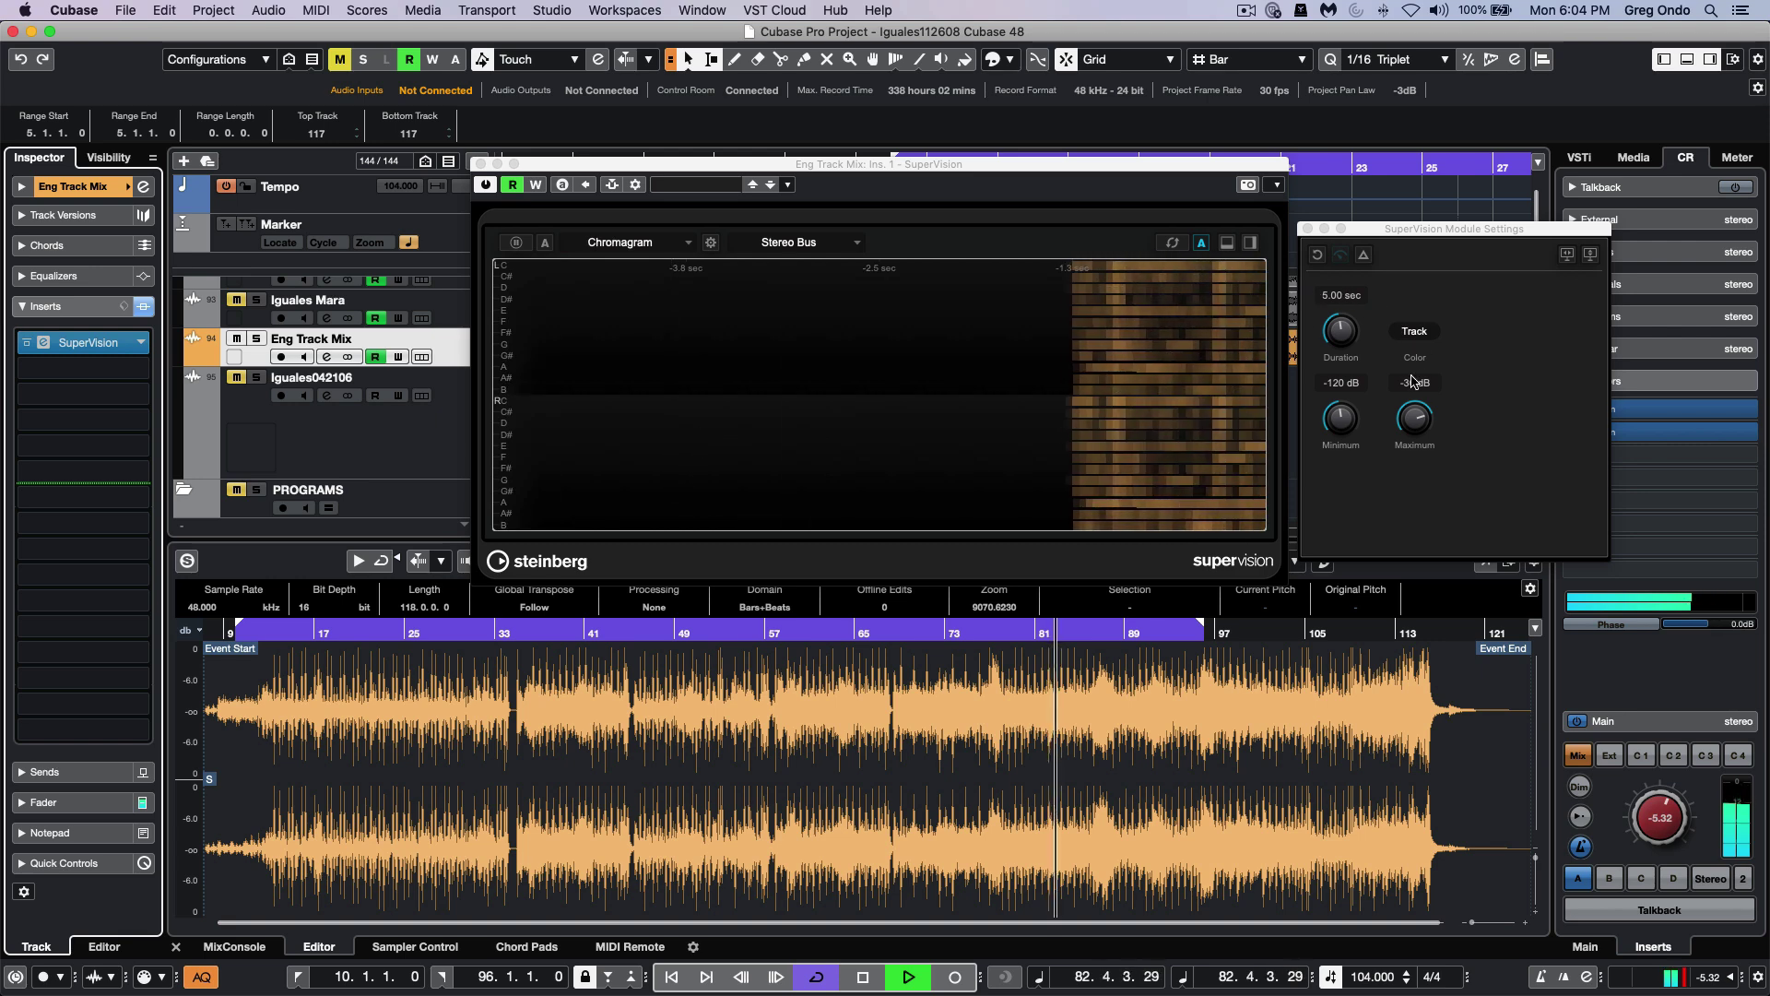
pyautogui.click(1424, 334)
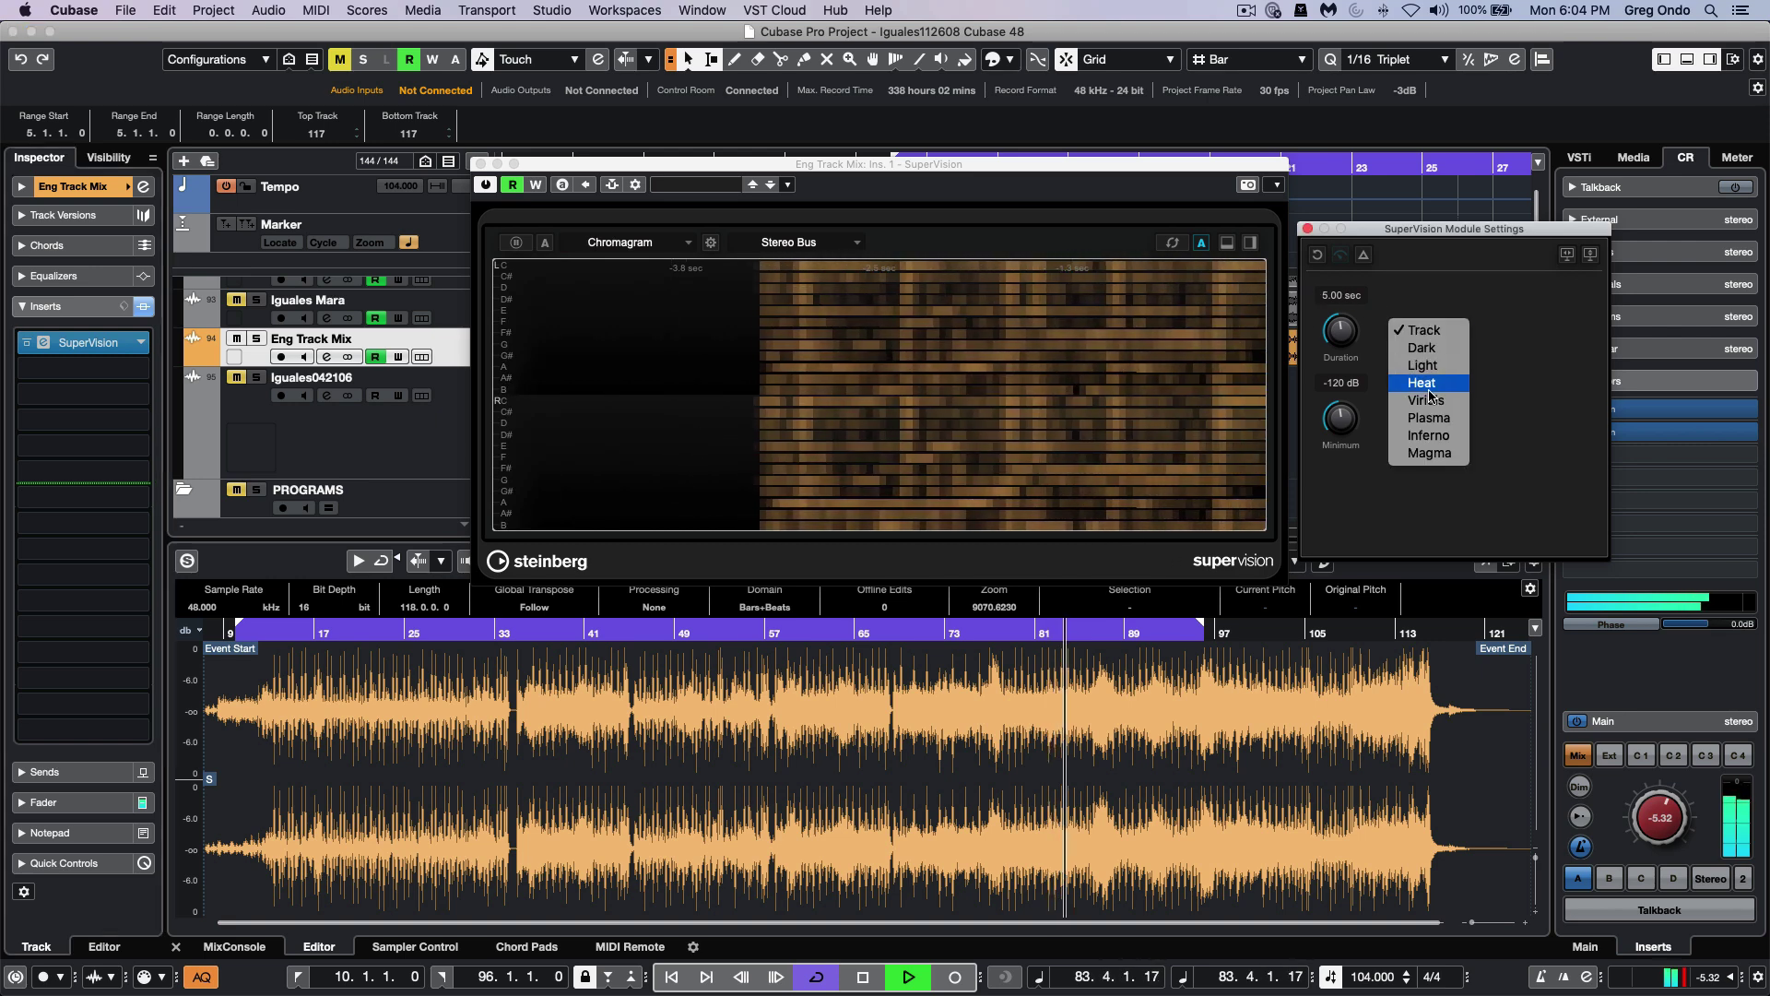
pyautogui.click(1429, 419)
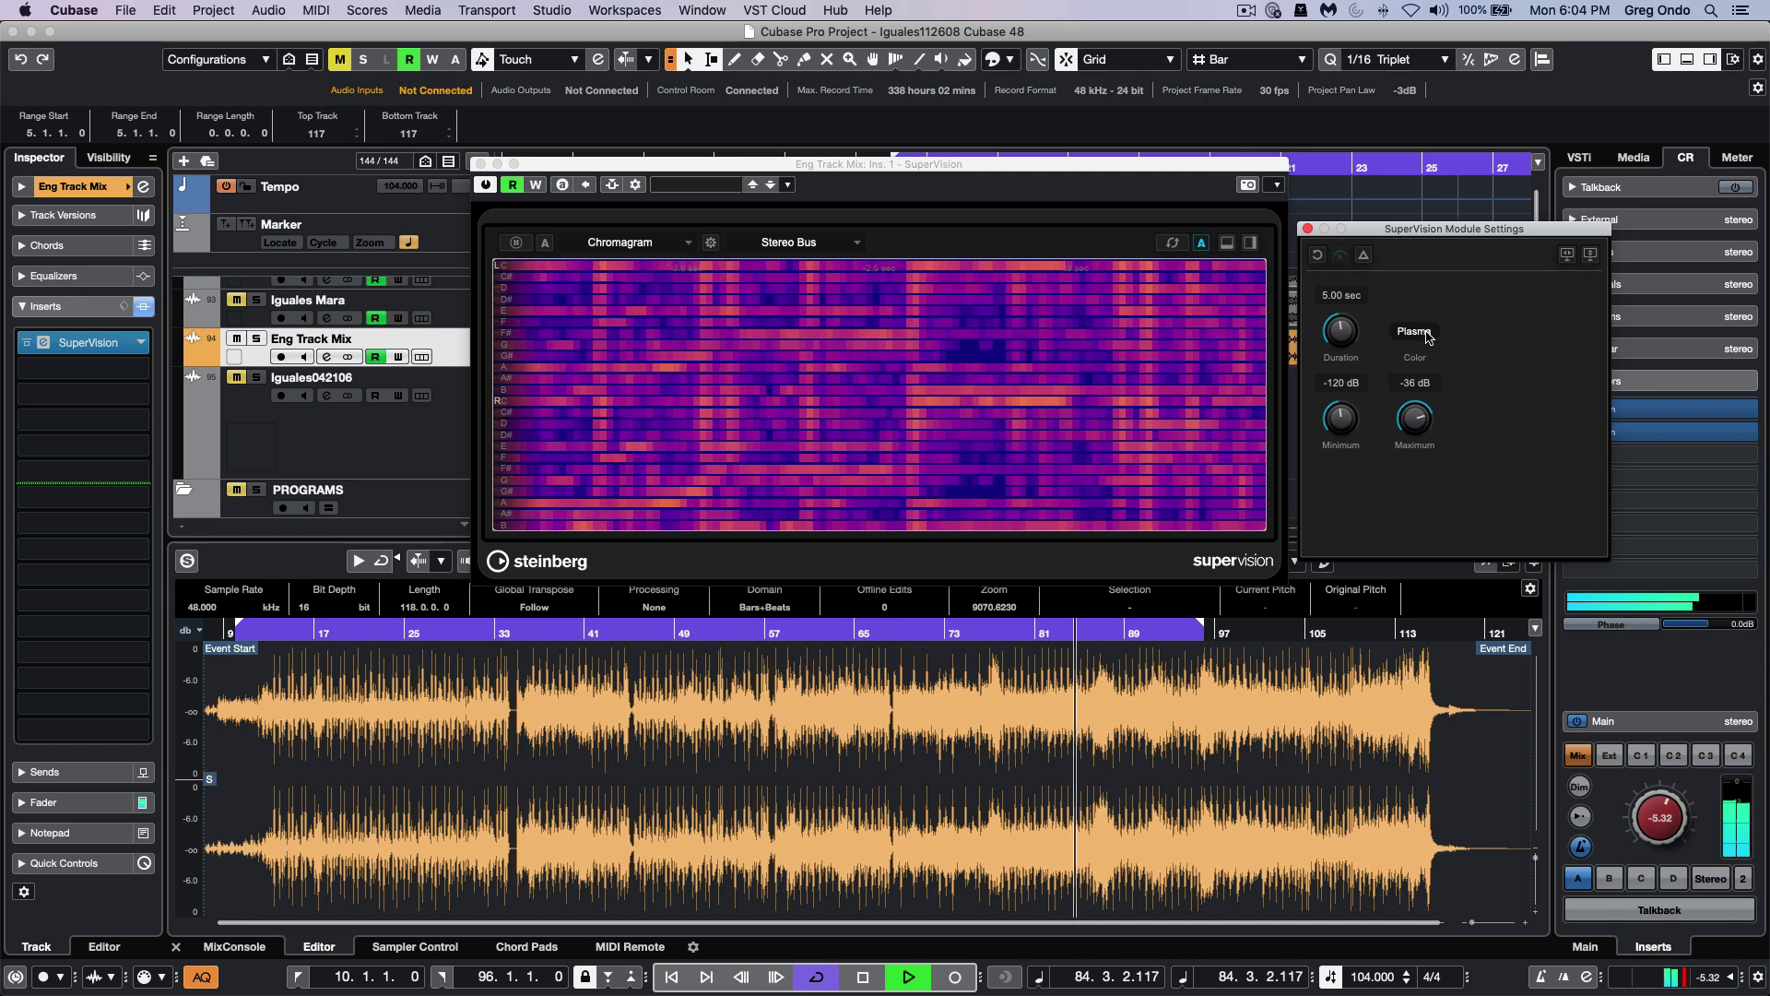
pyautogui.click(1427, 335)
pyautogui.click(1429, 347)
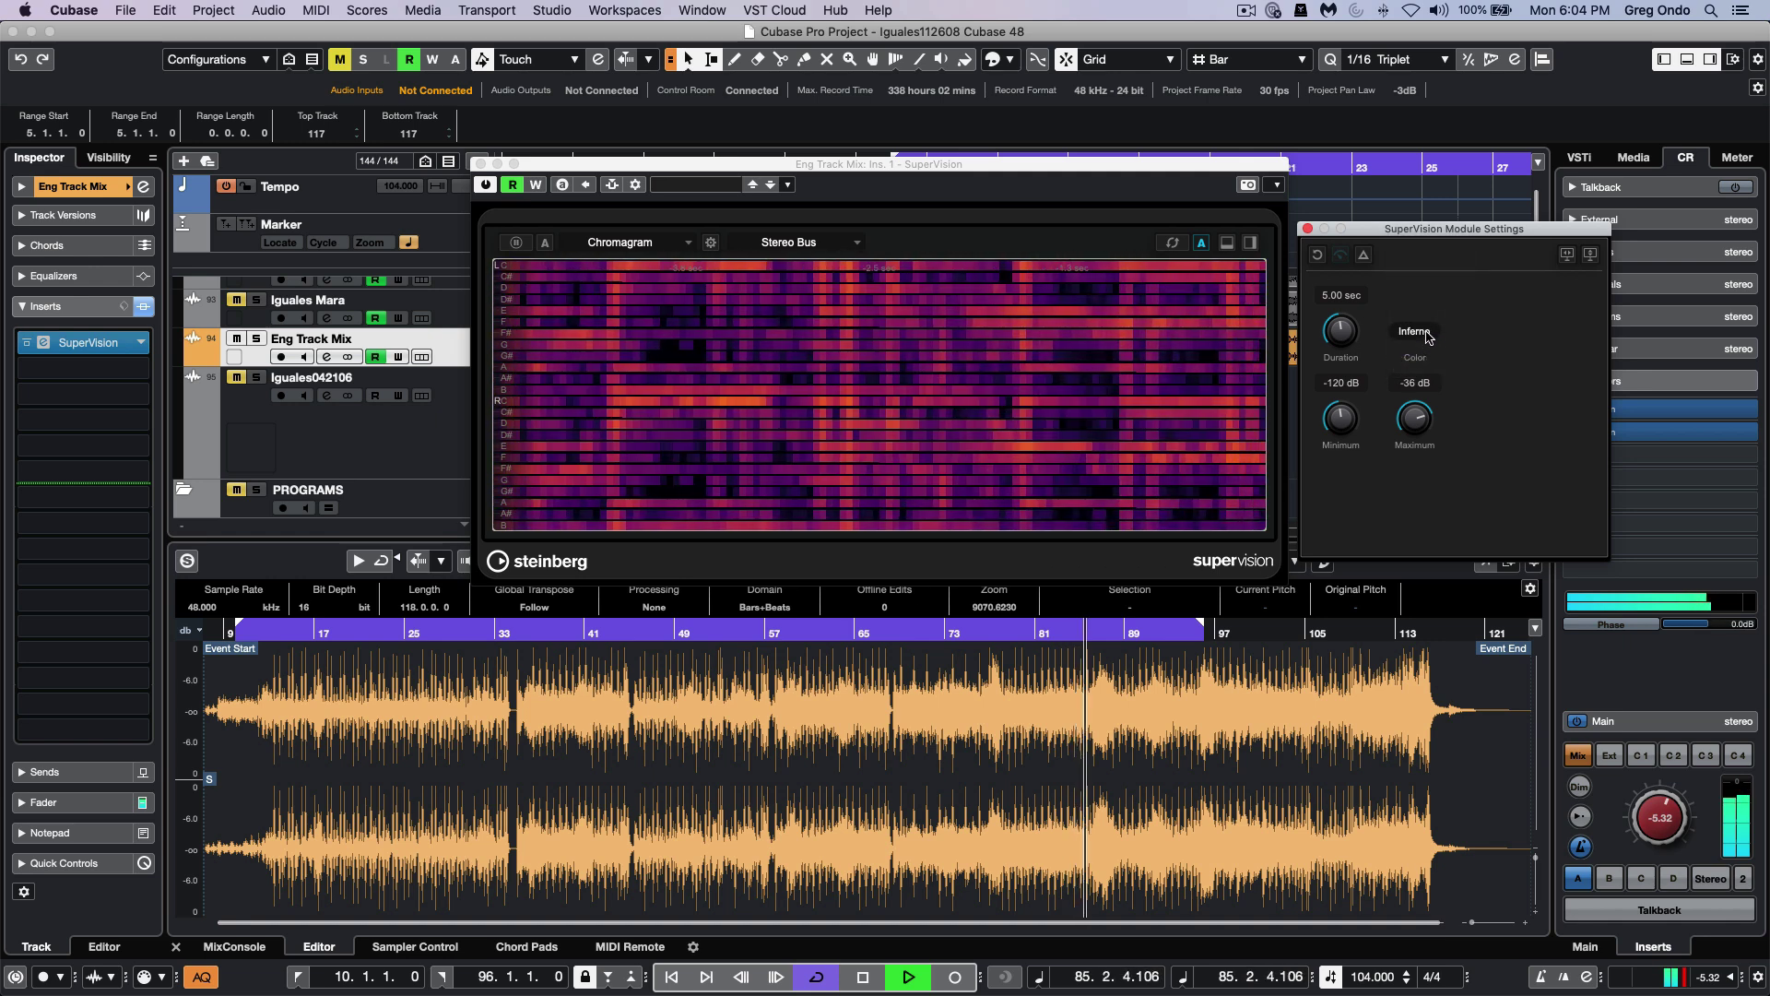
pyautogui.click(1428, 338)
pyautogui.click(1429, 348)
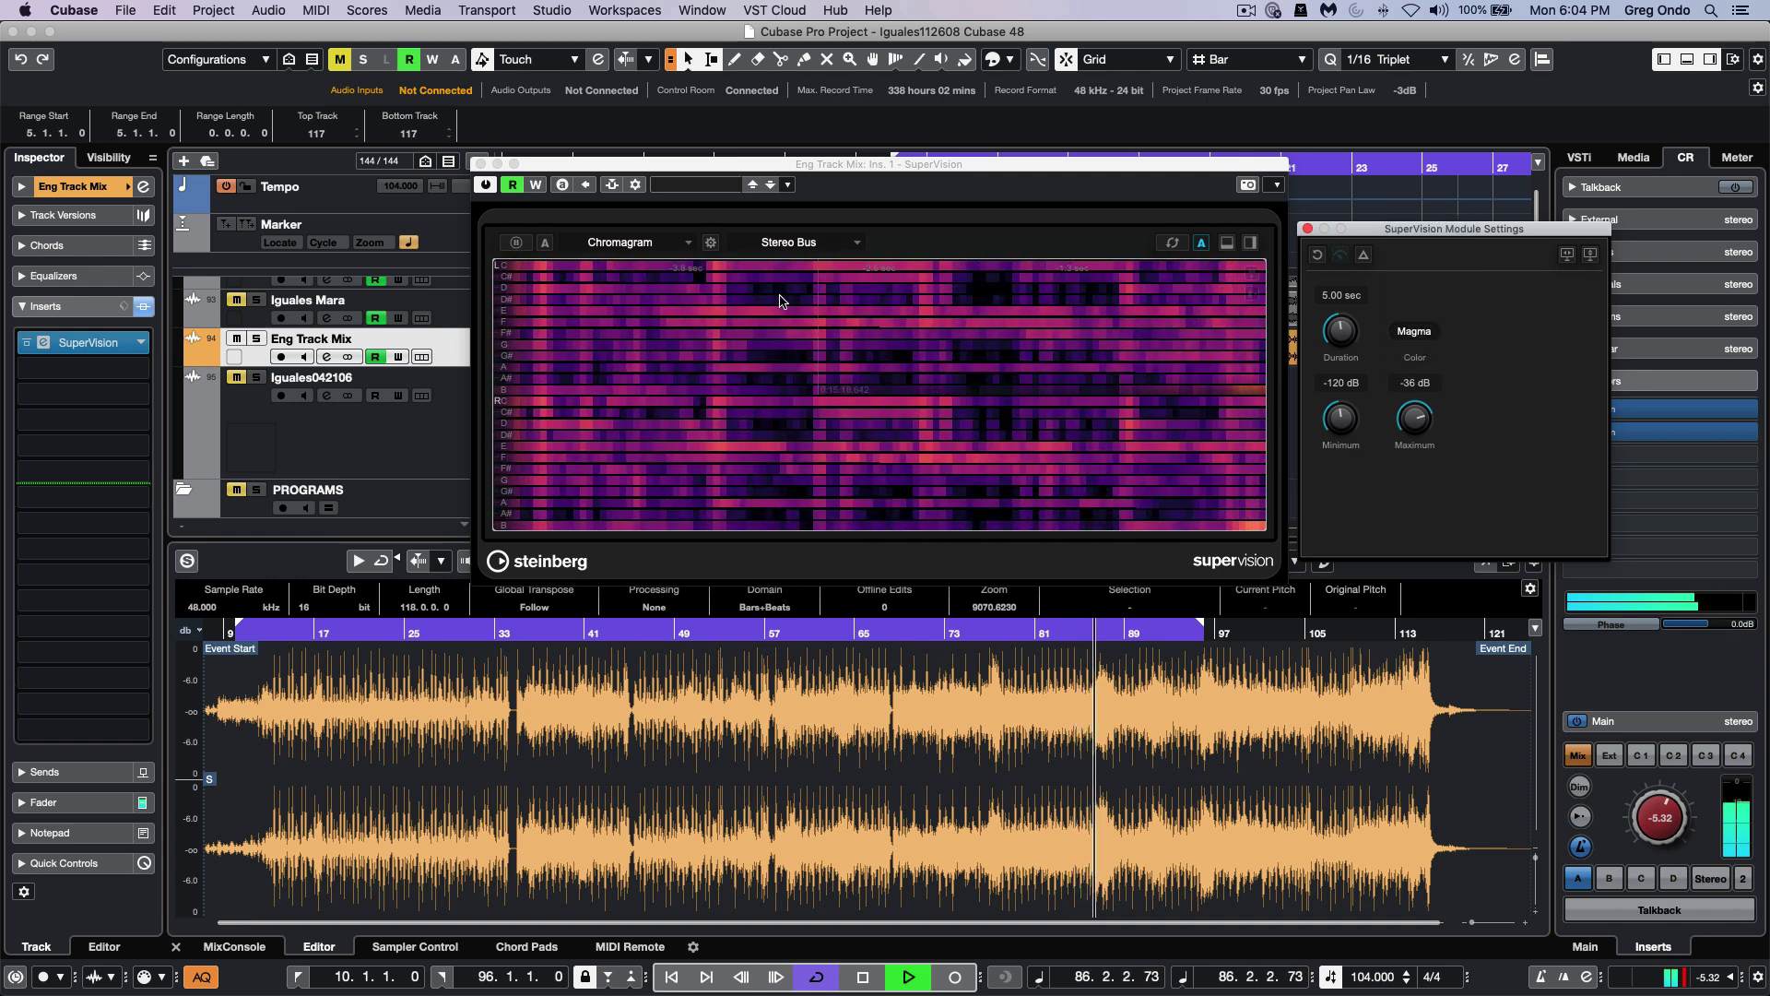
# Change the module to Phasescope and configure it with Auto Zoom off, 116 % zoom and Envelope mode
pyautogui.click(646, 245)
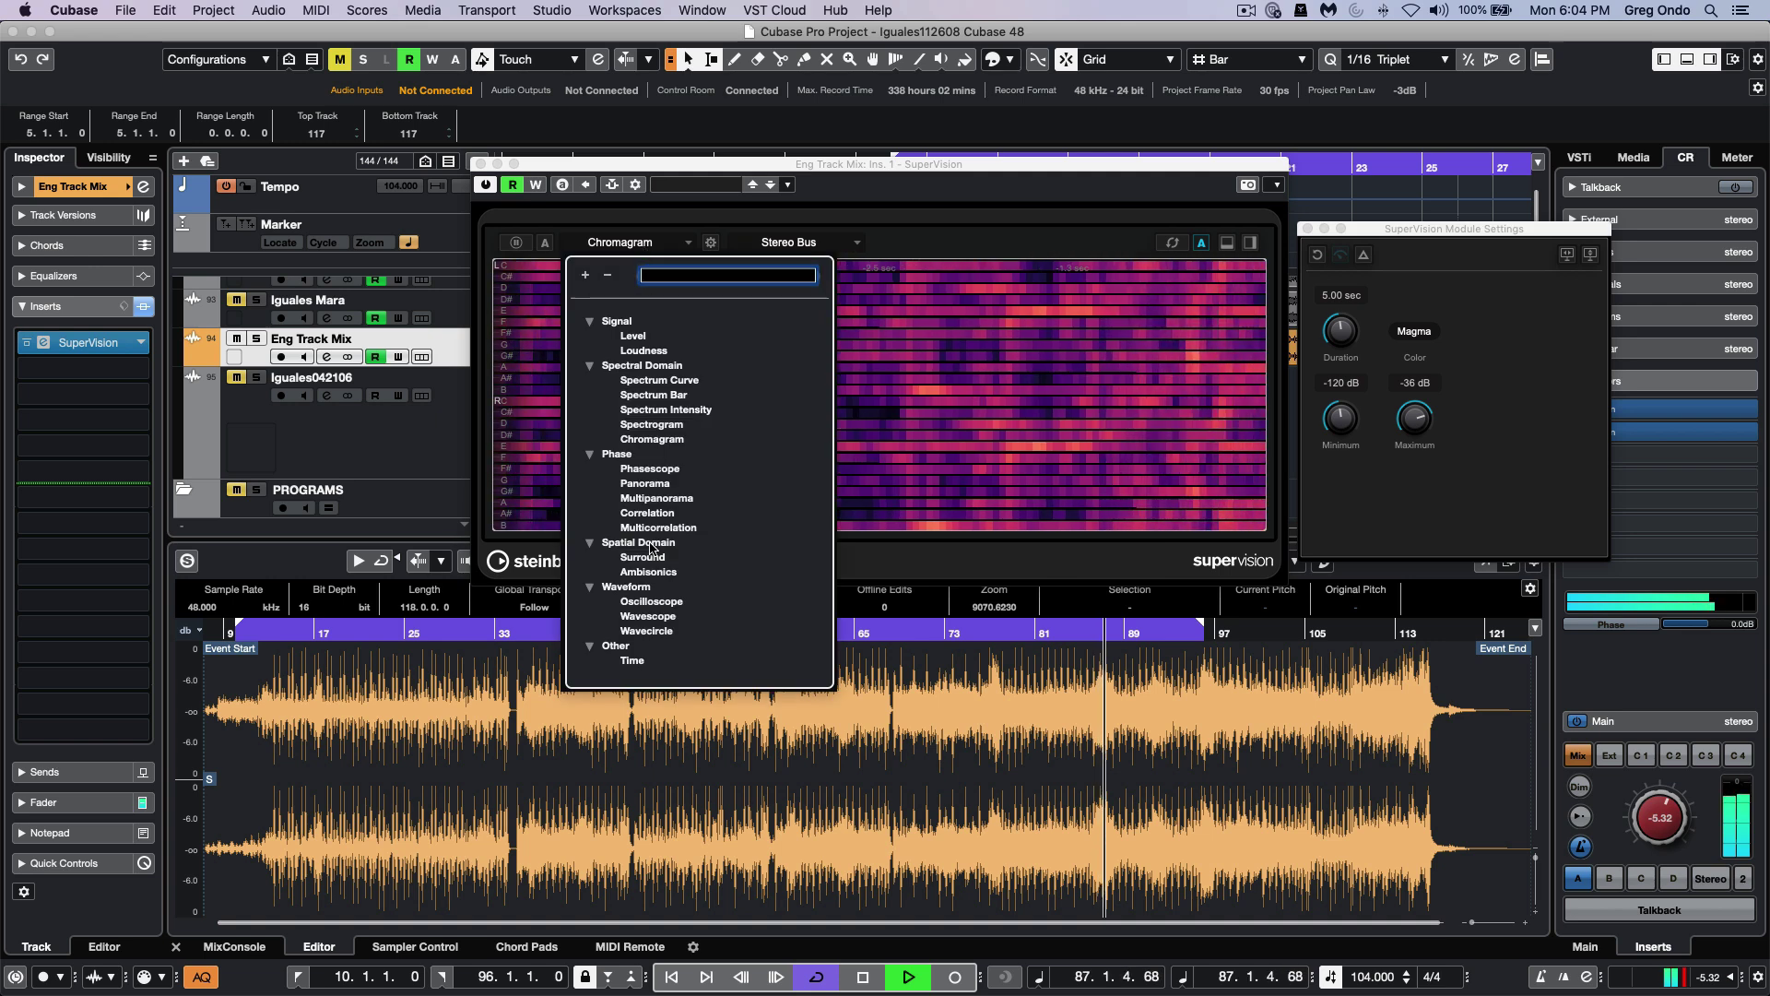
pyautogui.click(676, 471)
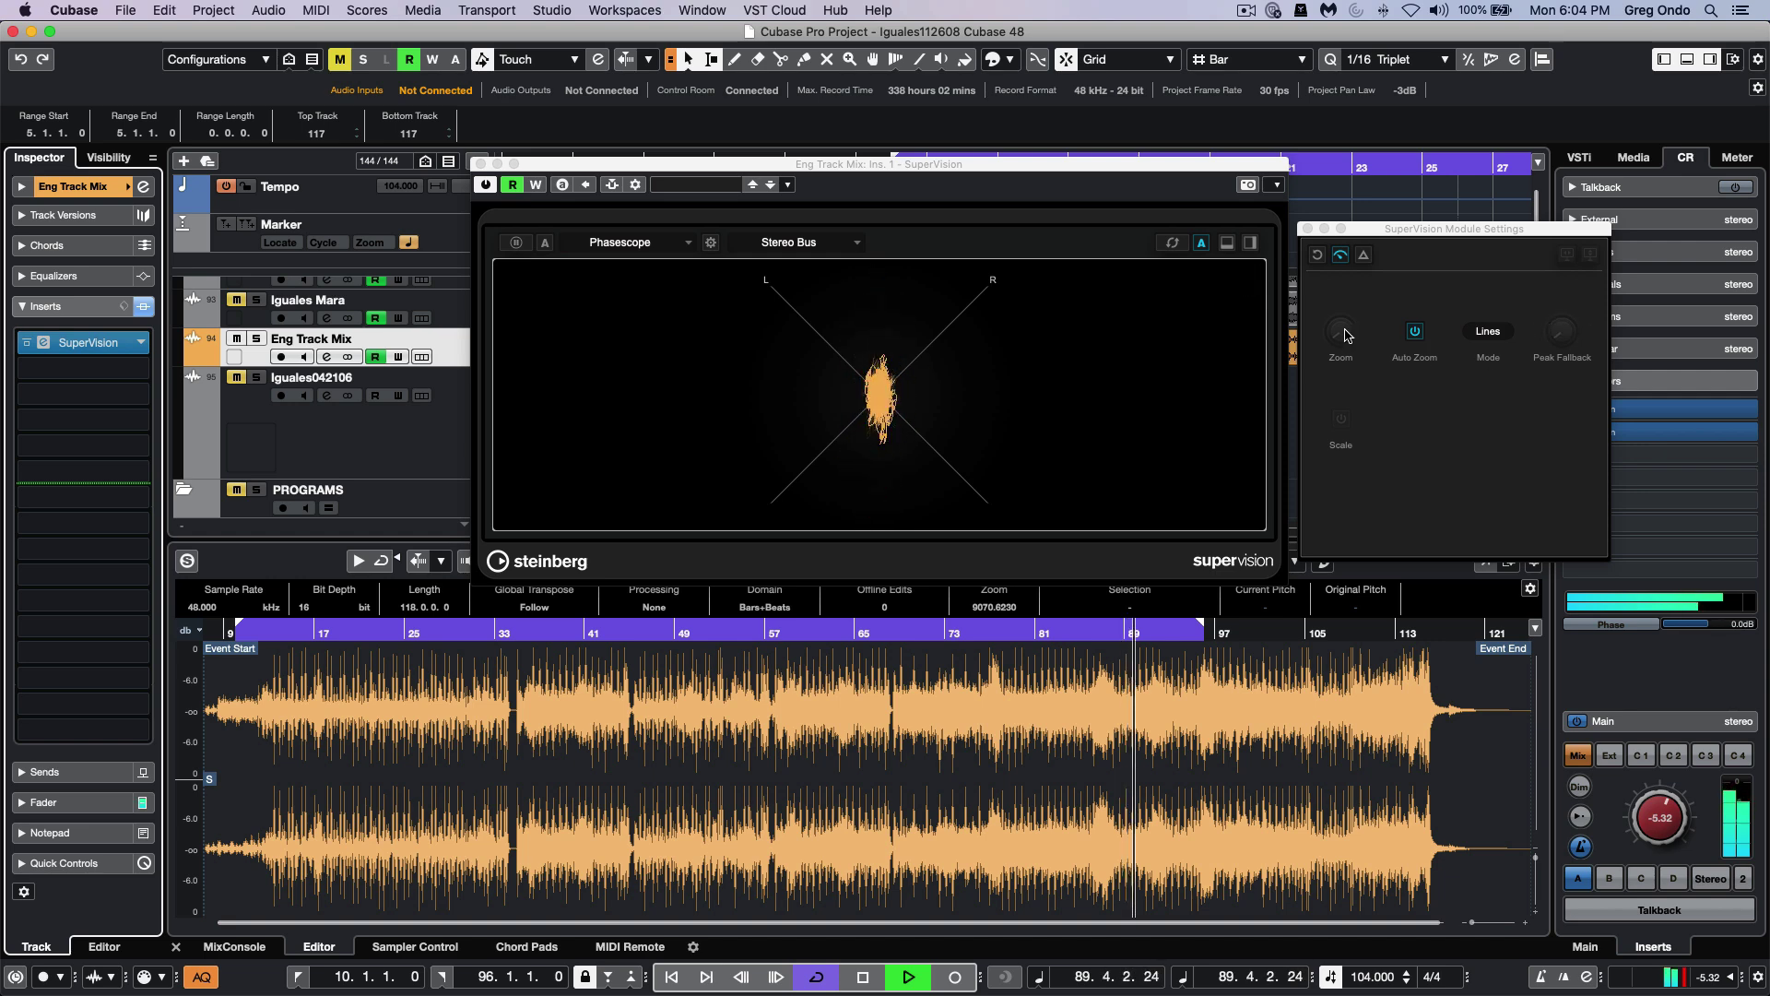
pyautogui.click(1417, 336)
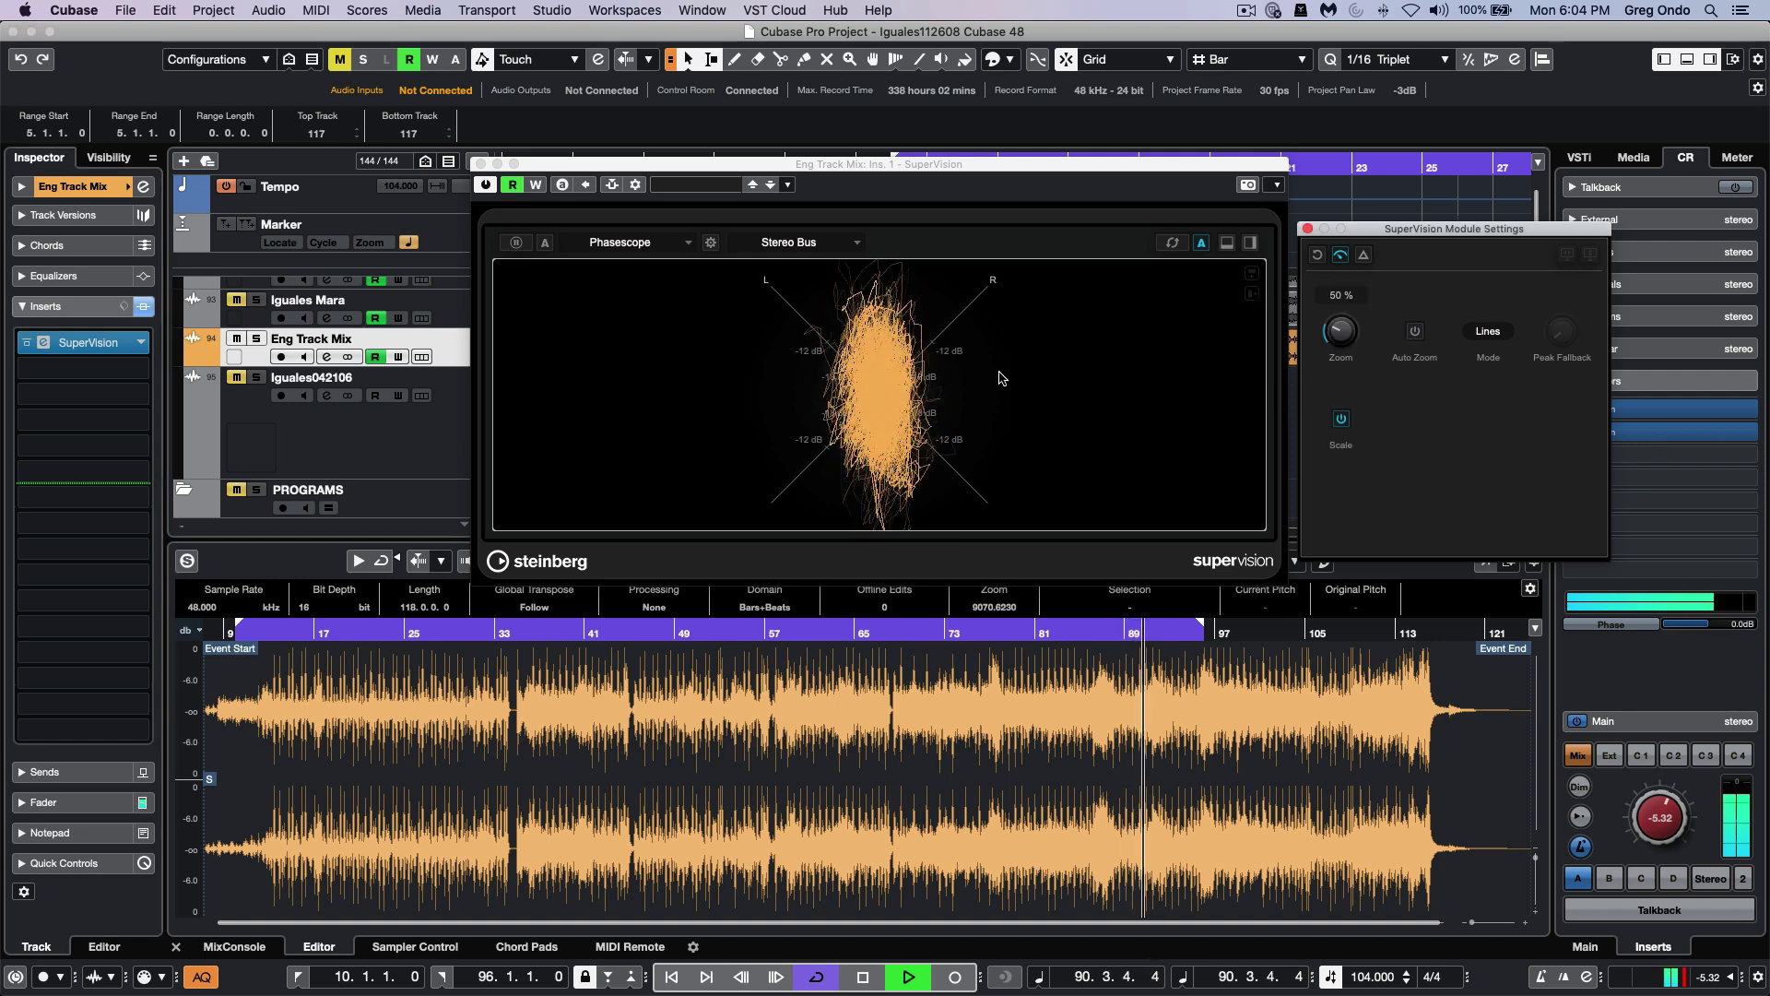
pyautogui.scroll(3, 1359, 300)
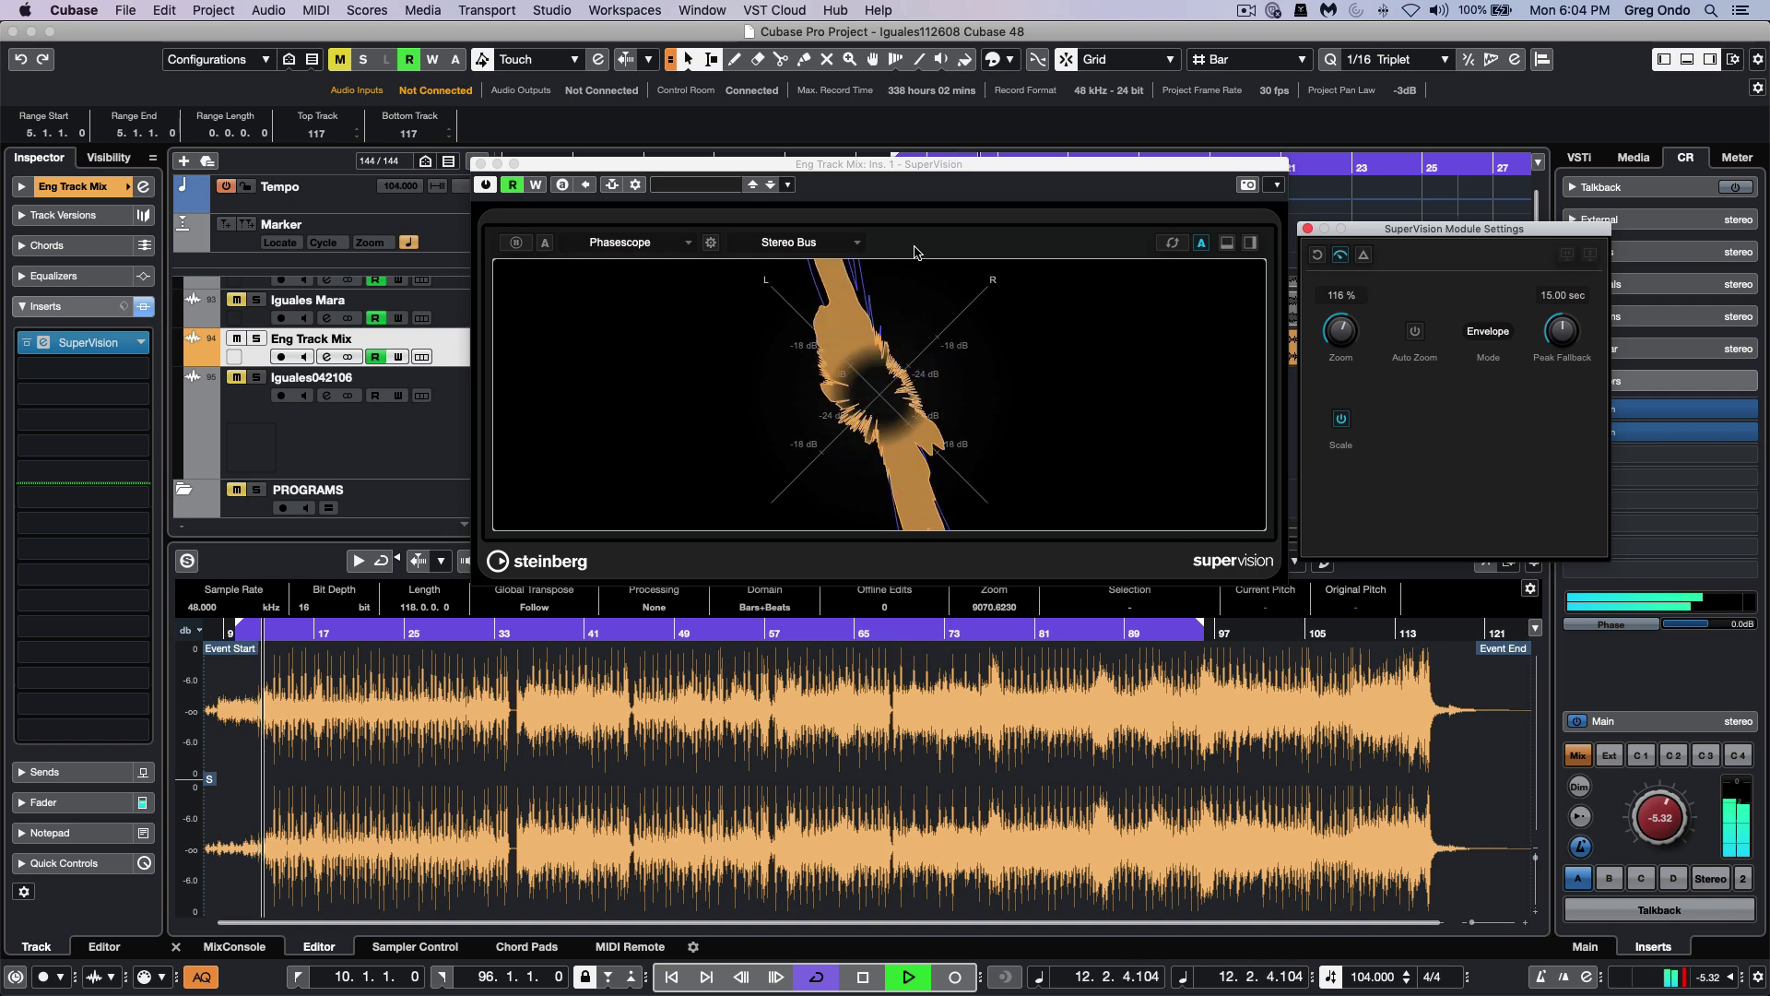
# Change the module to Panorama and set its display mode to Envelope
pyautogui.click(649, 245)
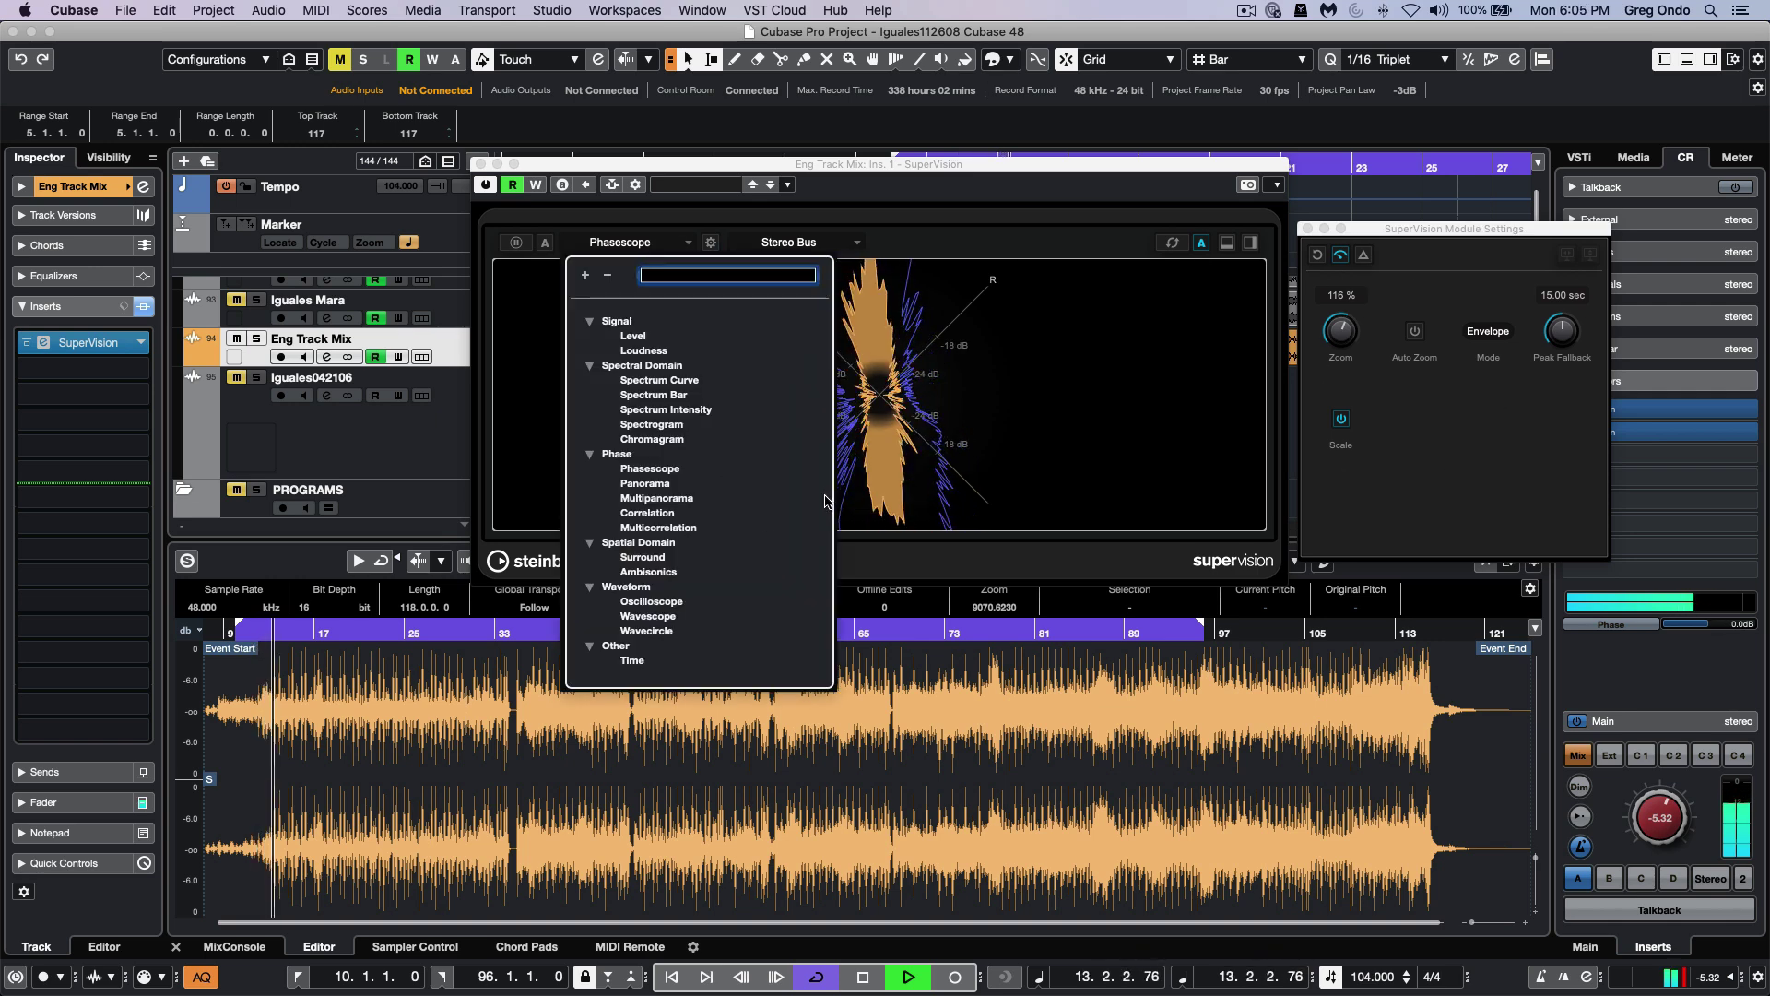
pyautogui.click(645, 483)
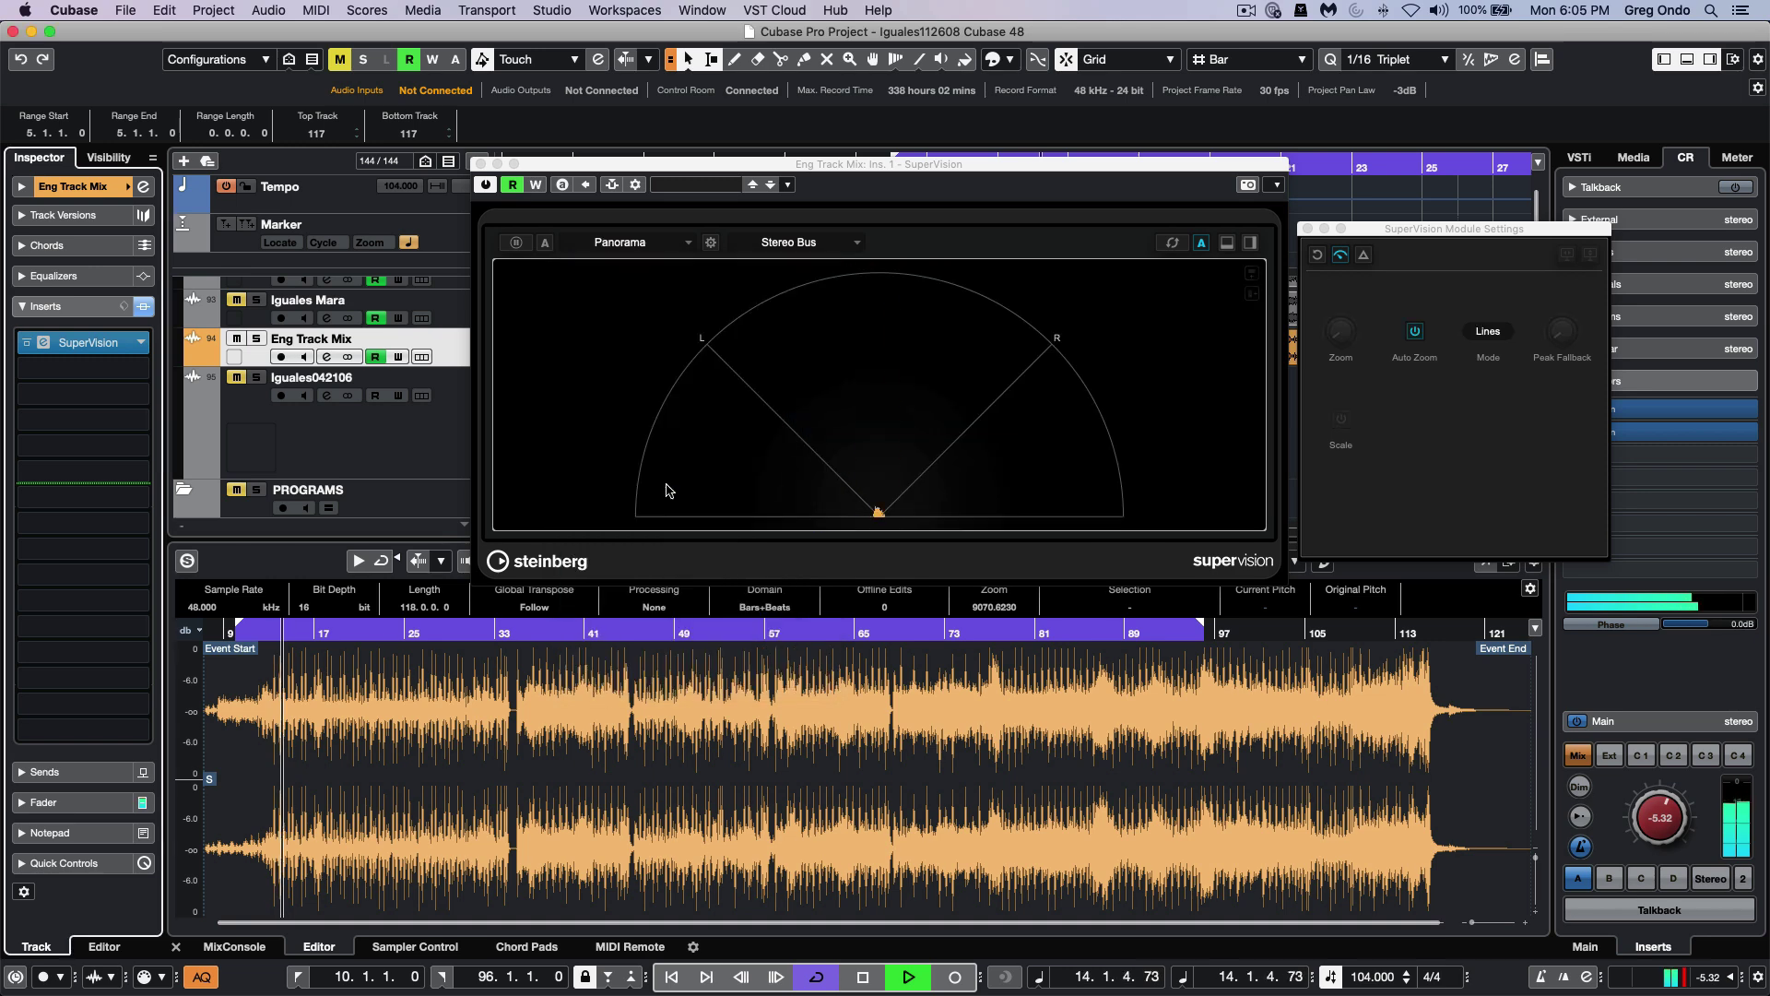
pyautogui.click(1565, 363)
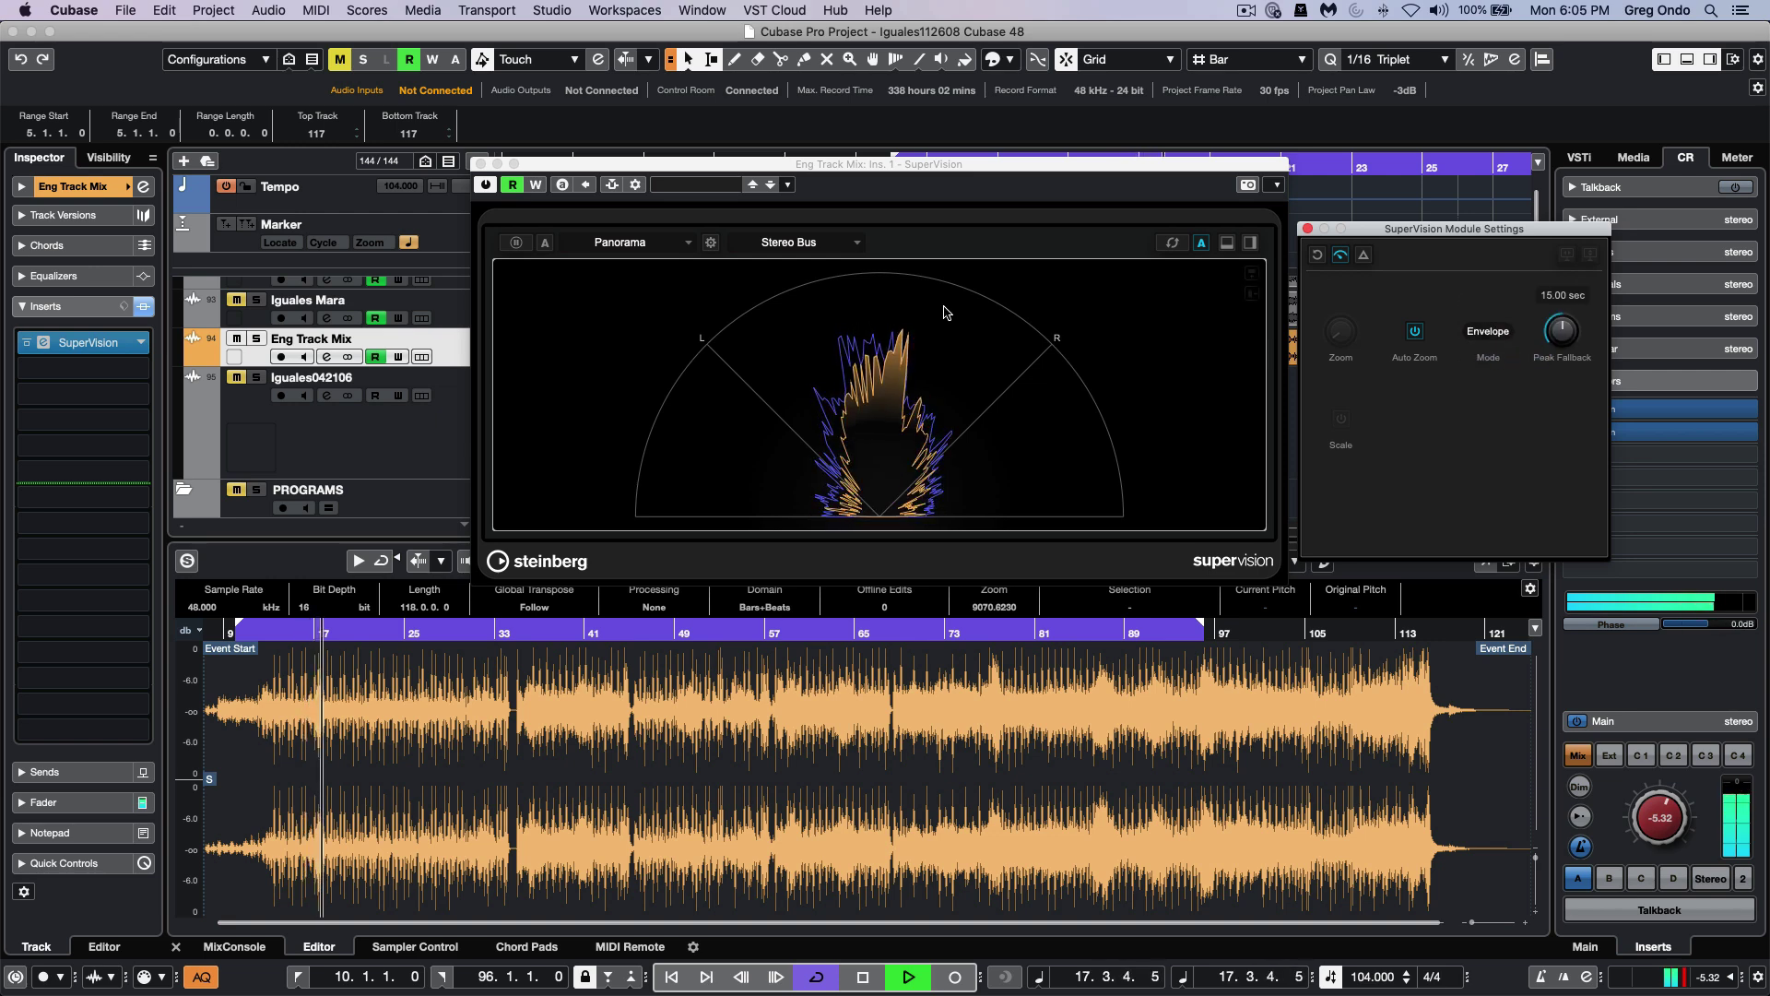
# Change the module to Multipanorama and set its color scheme to Magma
pyautogui.click(618, 243)
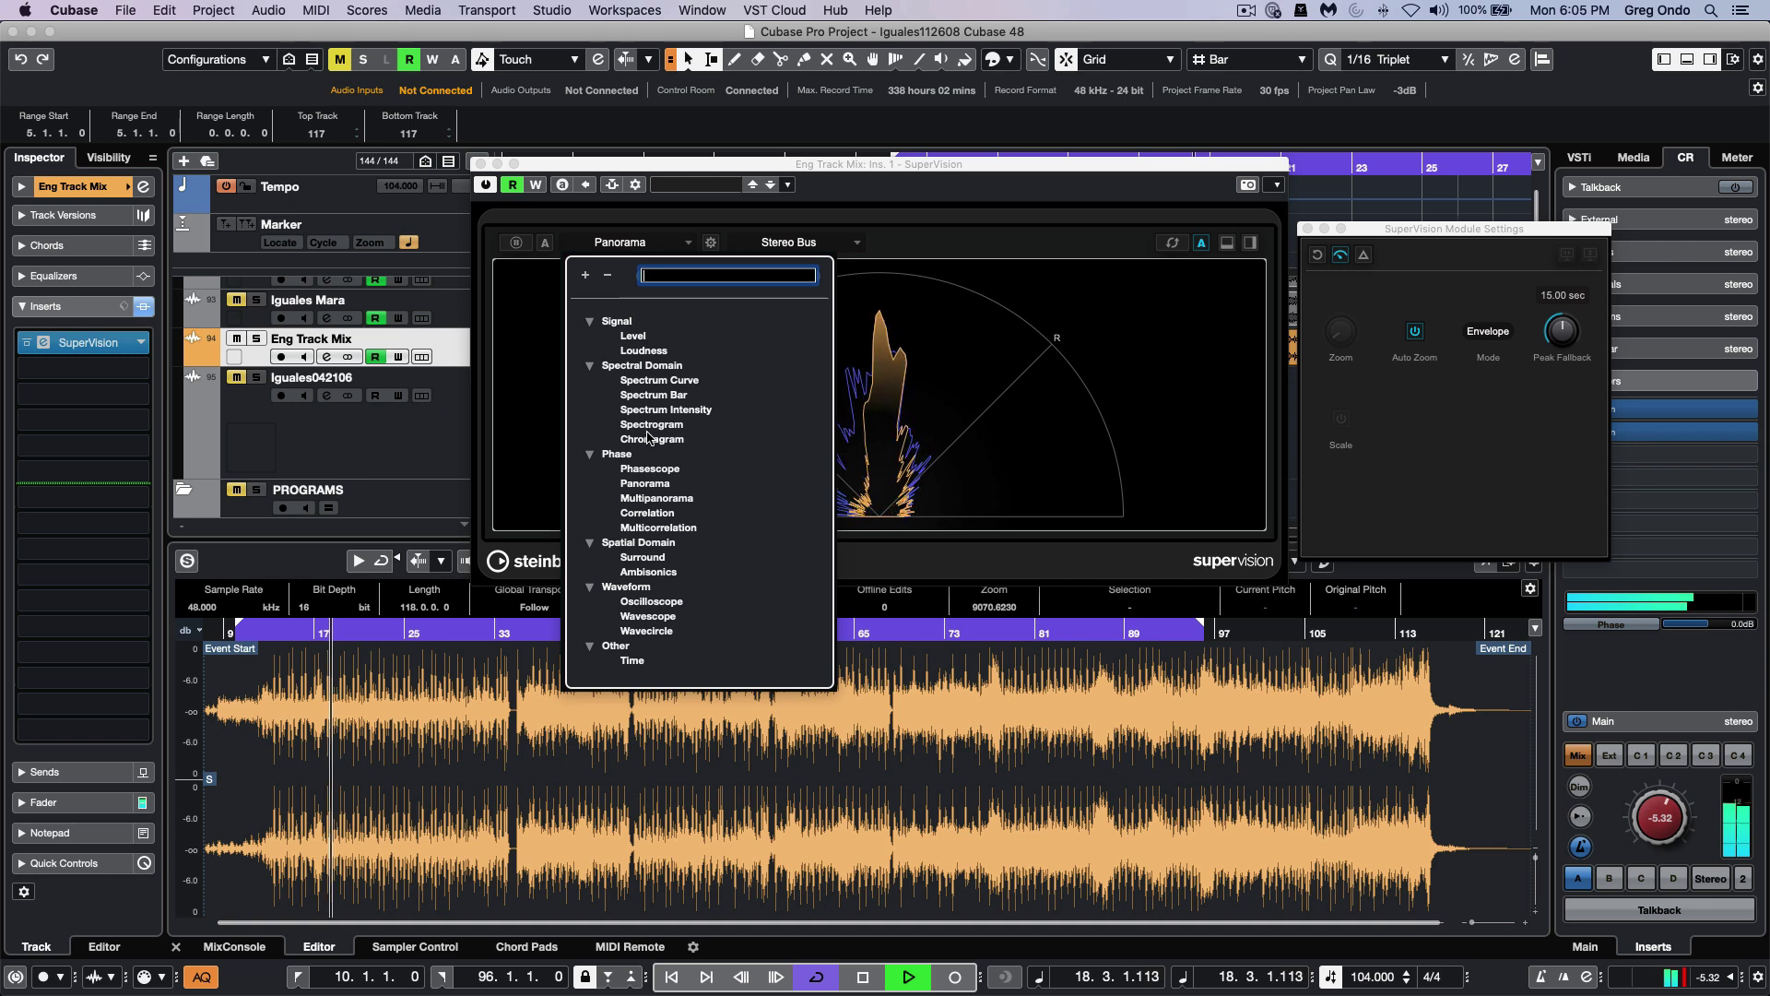
pyautogui.click(657, 499)
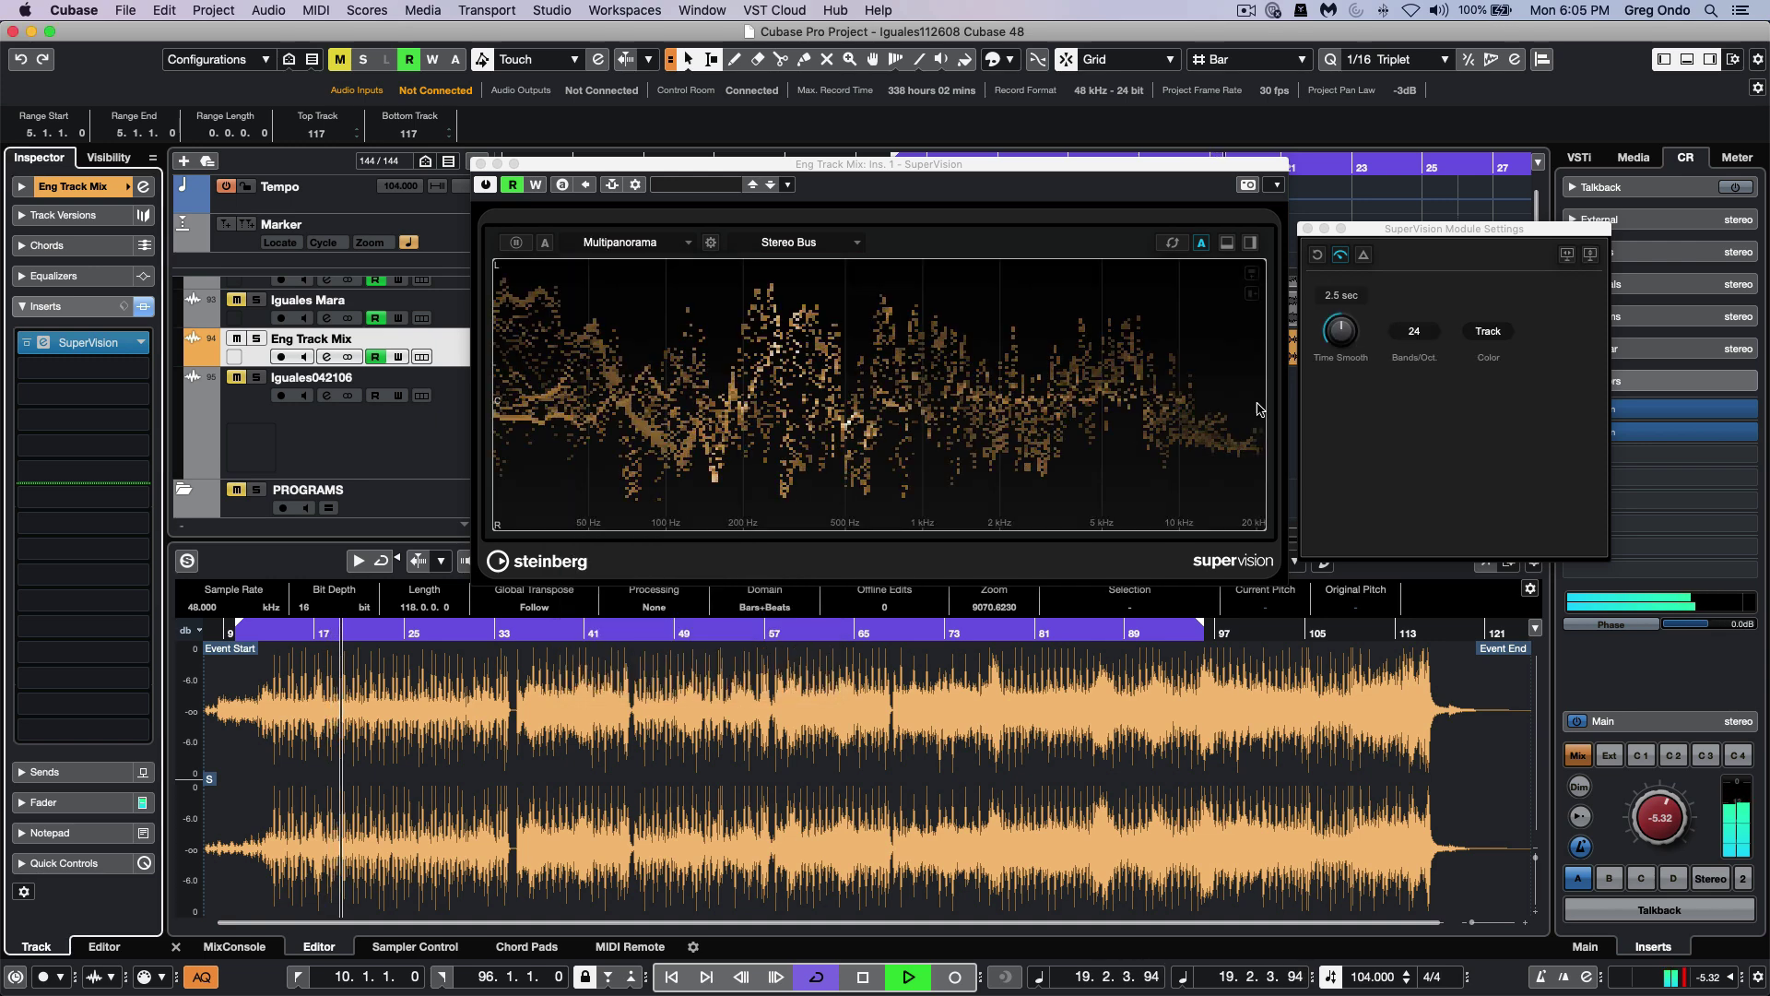
pyautogui.click(1499, 335)
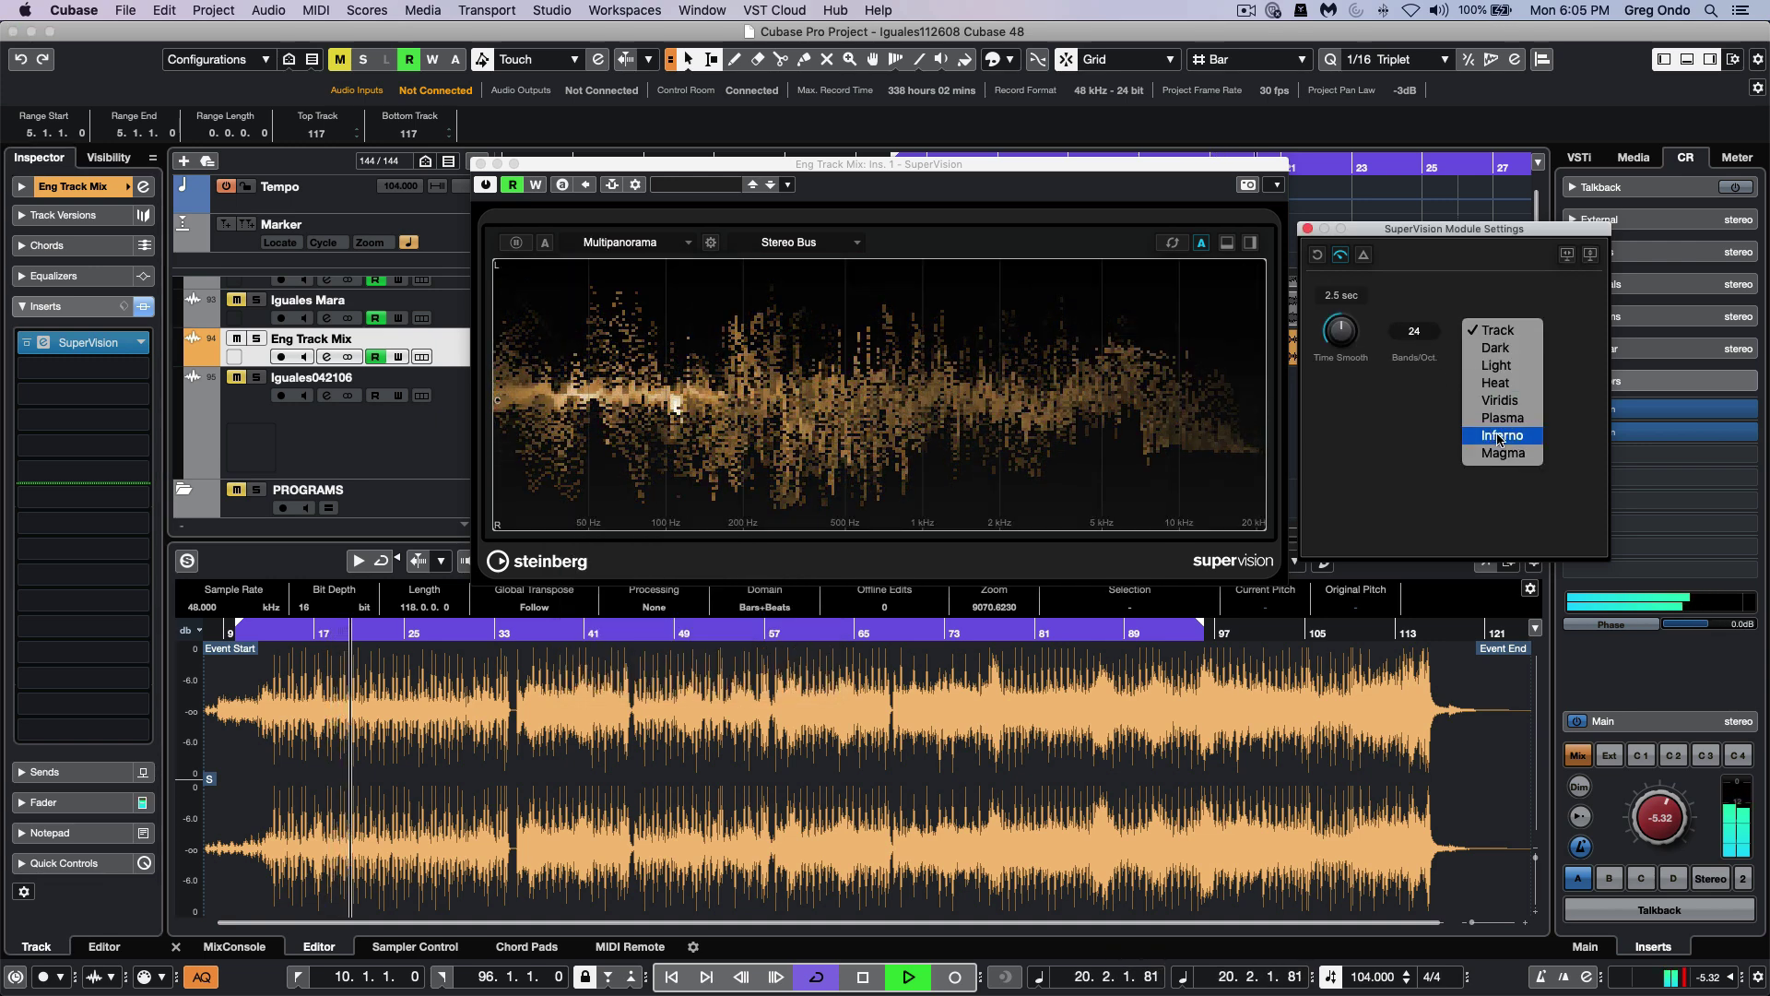
pyautogui.click(1499, 460)
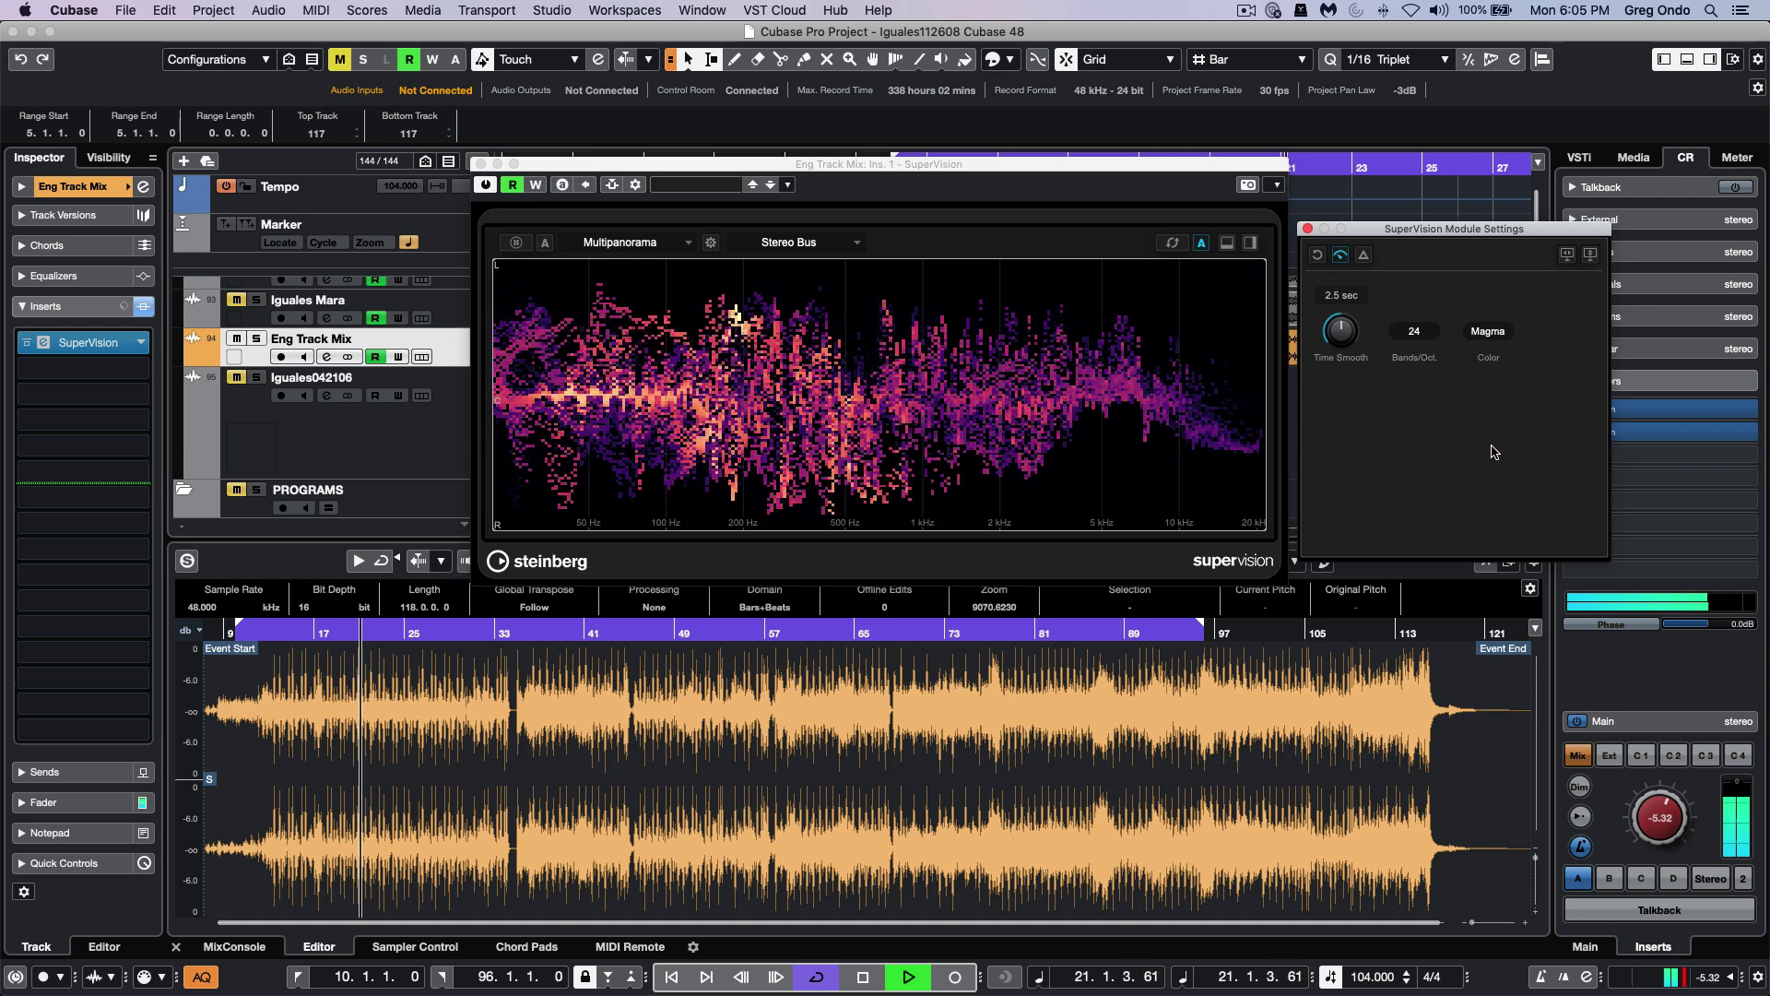
# Show the Correlation module and change the display to the Multicorrelation module
pyautogui.click(620, 242)
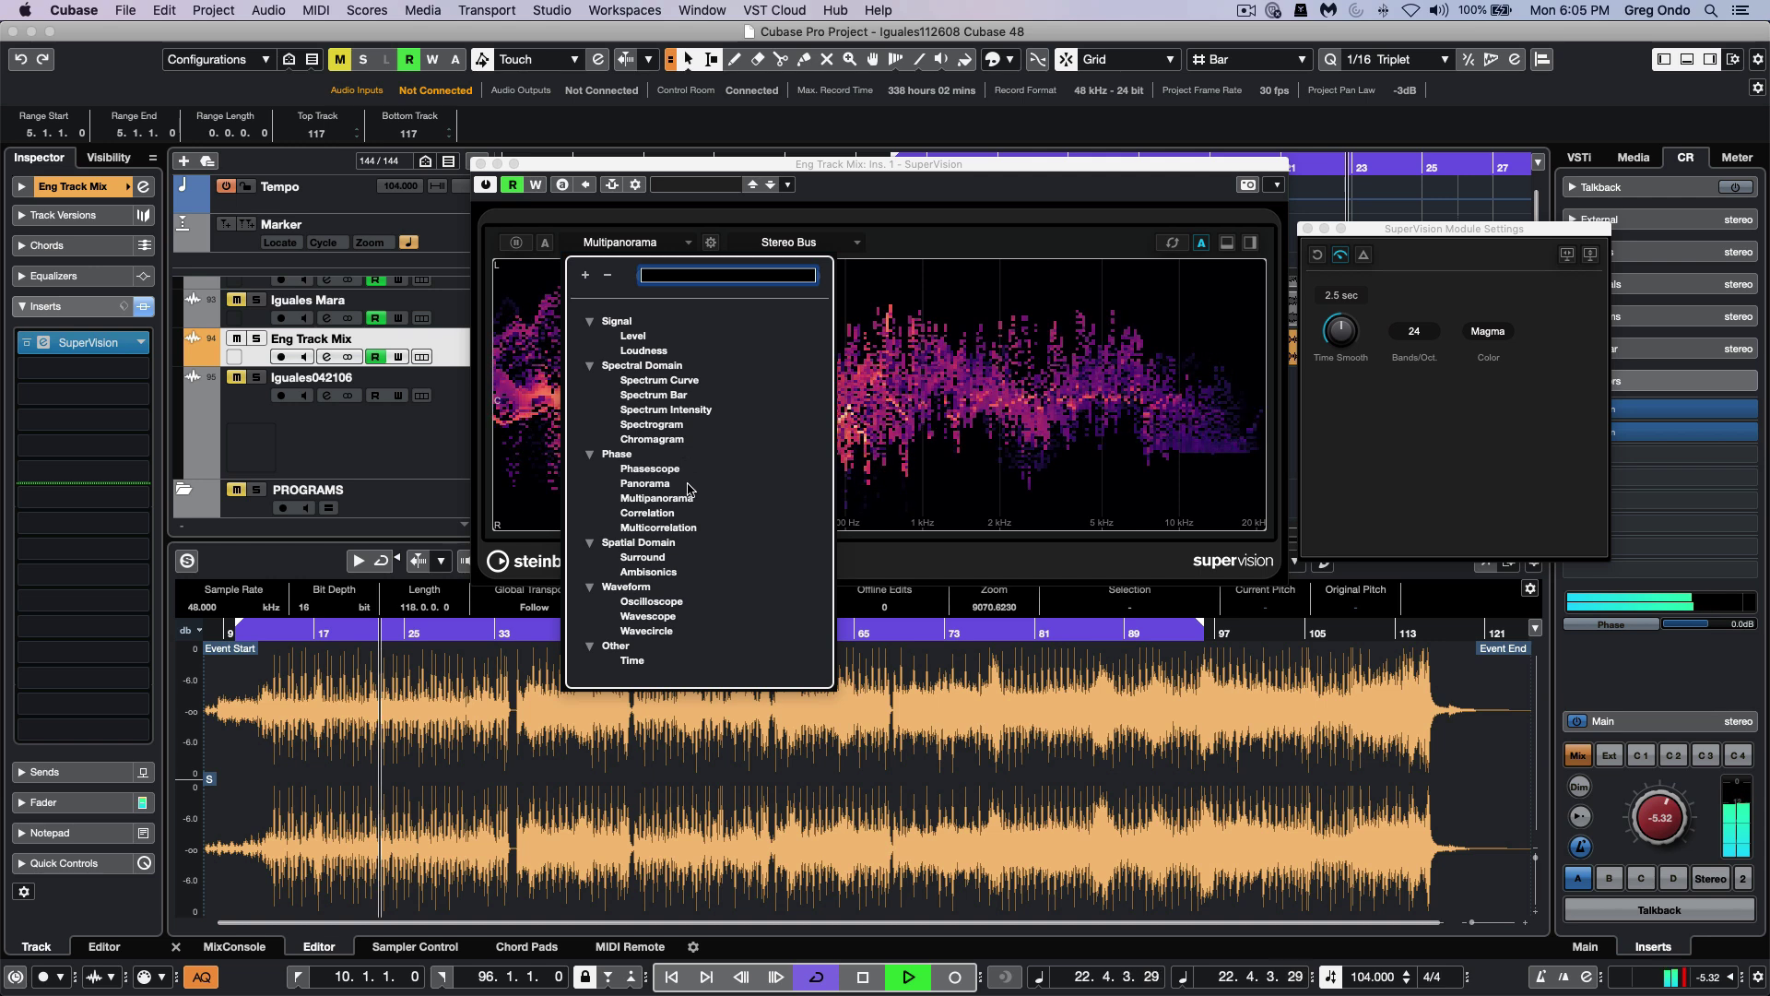
pyautogui.click(656, 513)
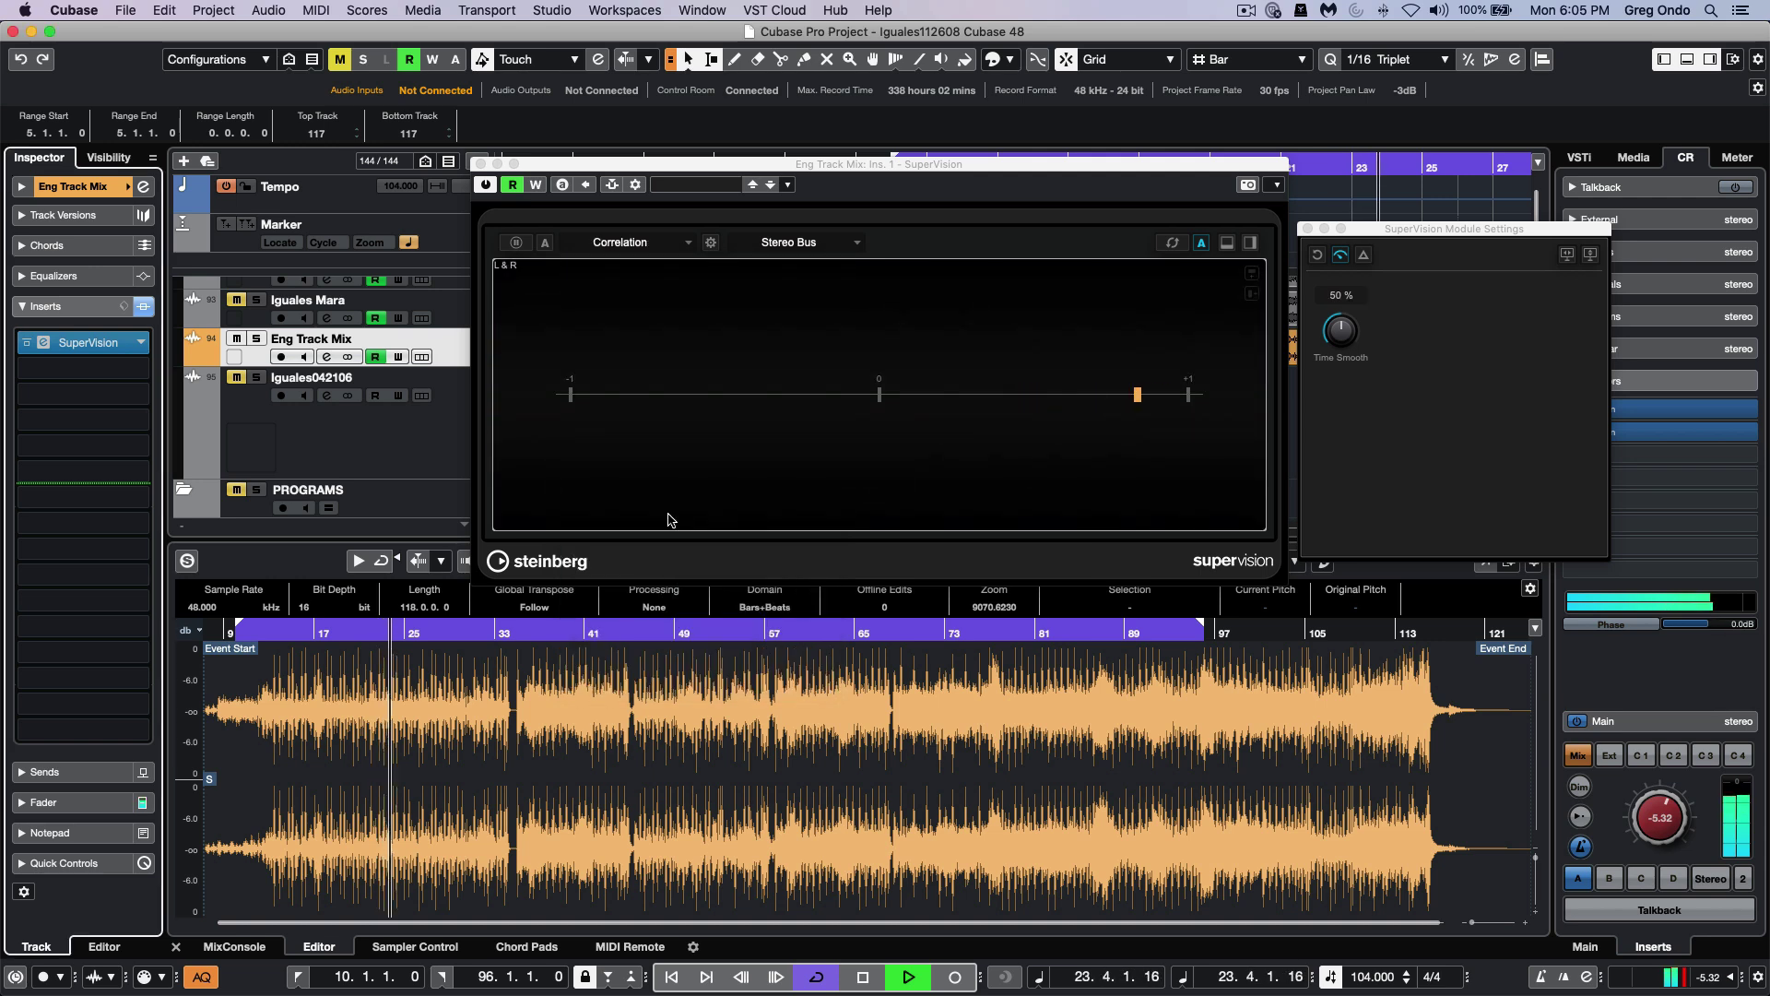
pyautogui.click(652, 244)
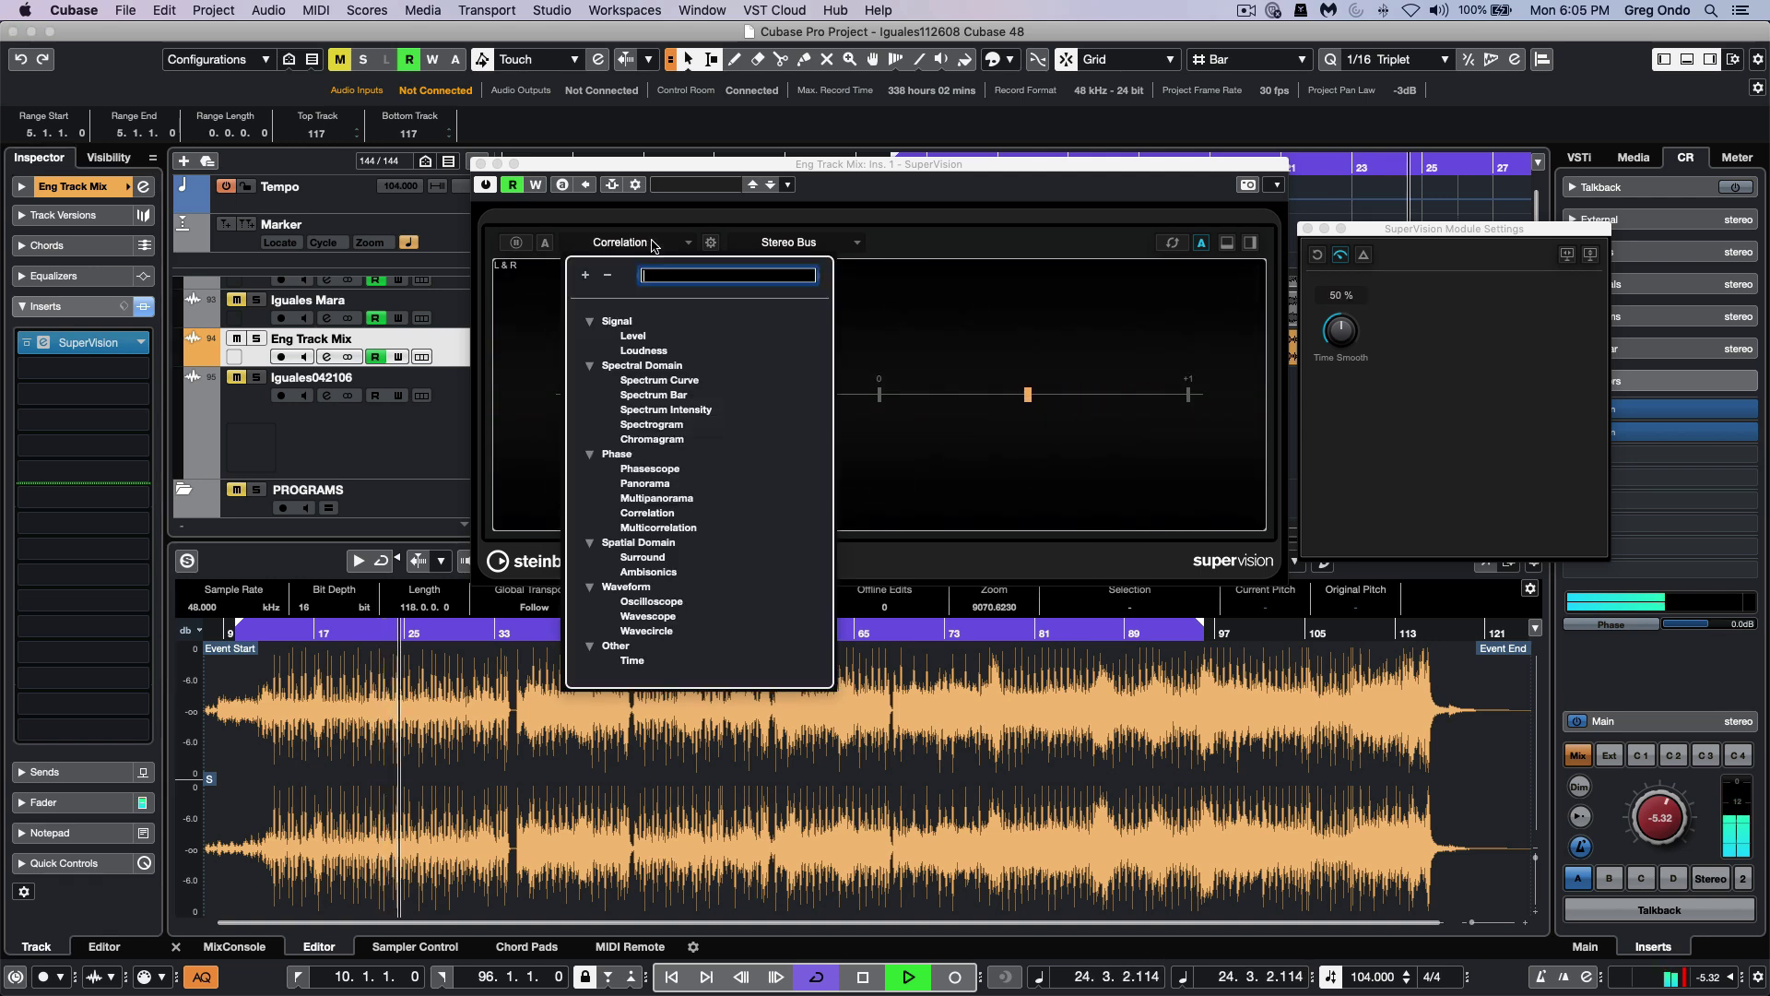
pyautogui.click(694, 529)
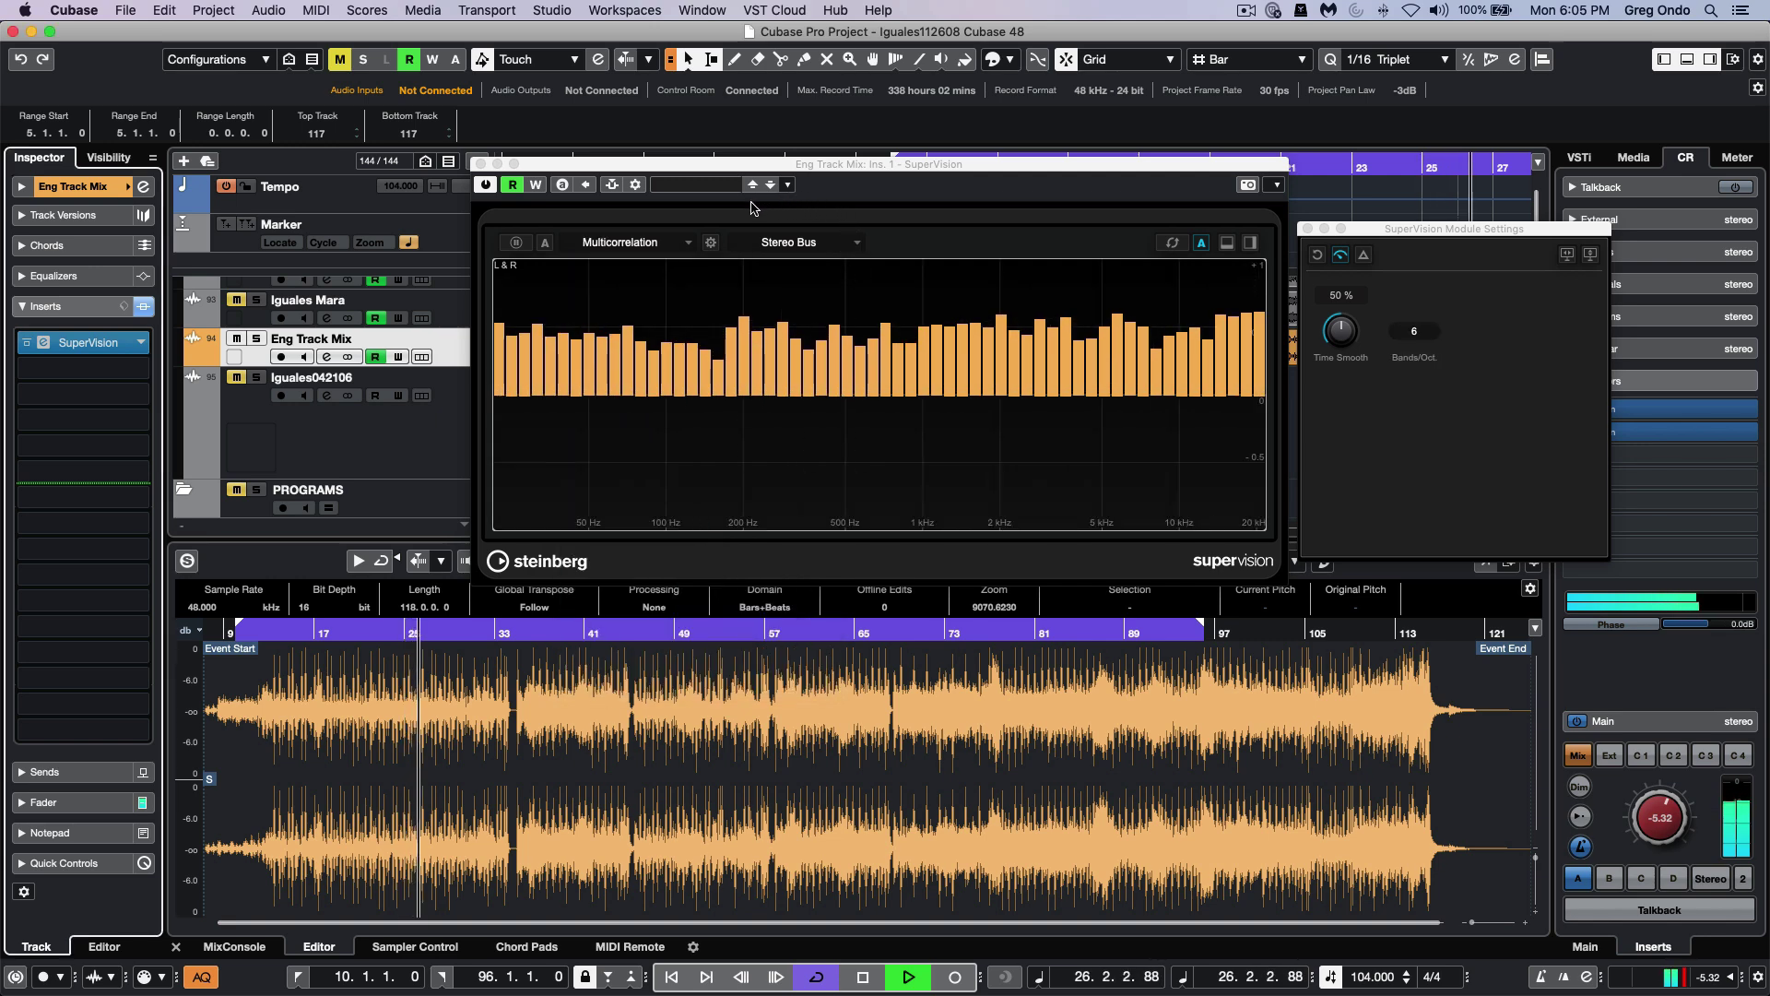
# Change the SuperVision module to the Oscilloscope waveform display
pyautogui.click(638, 245)
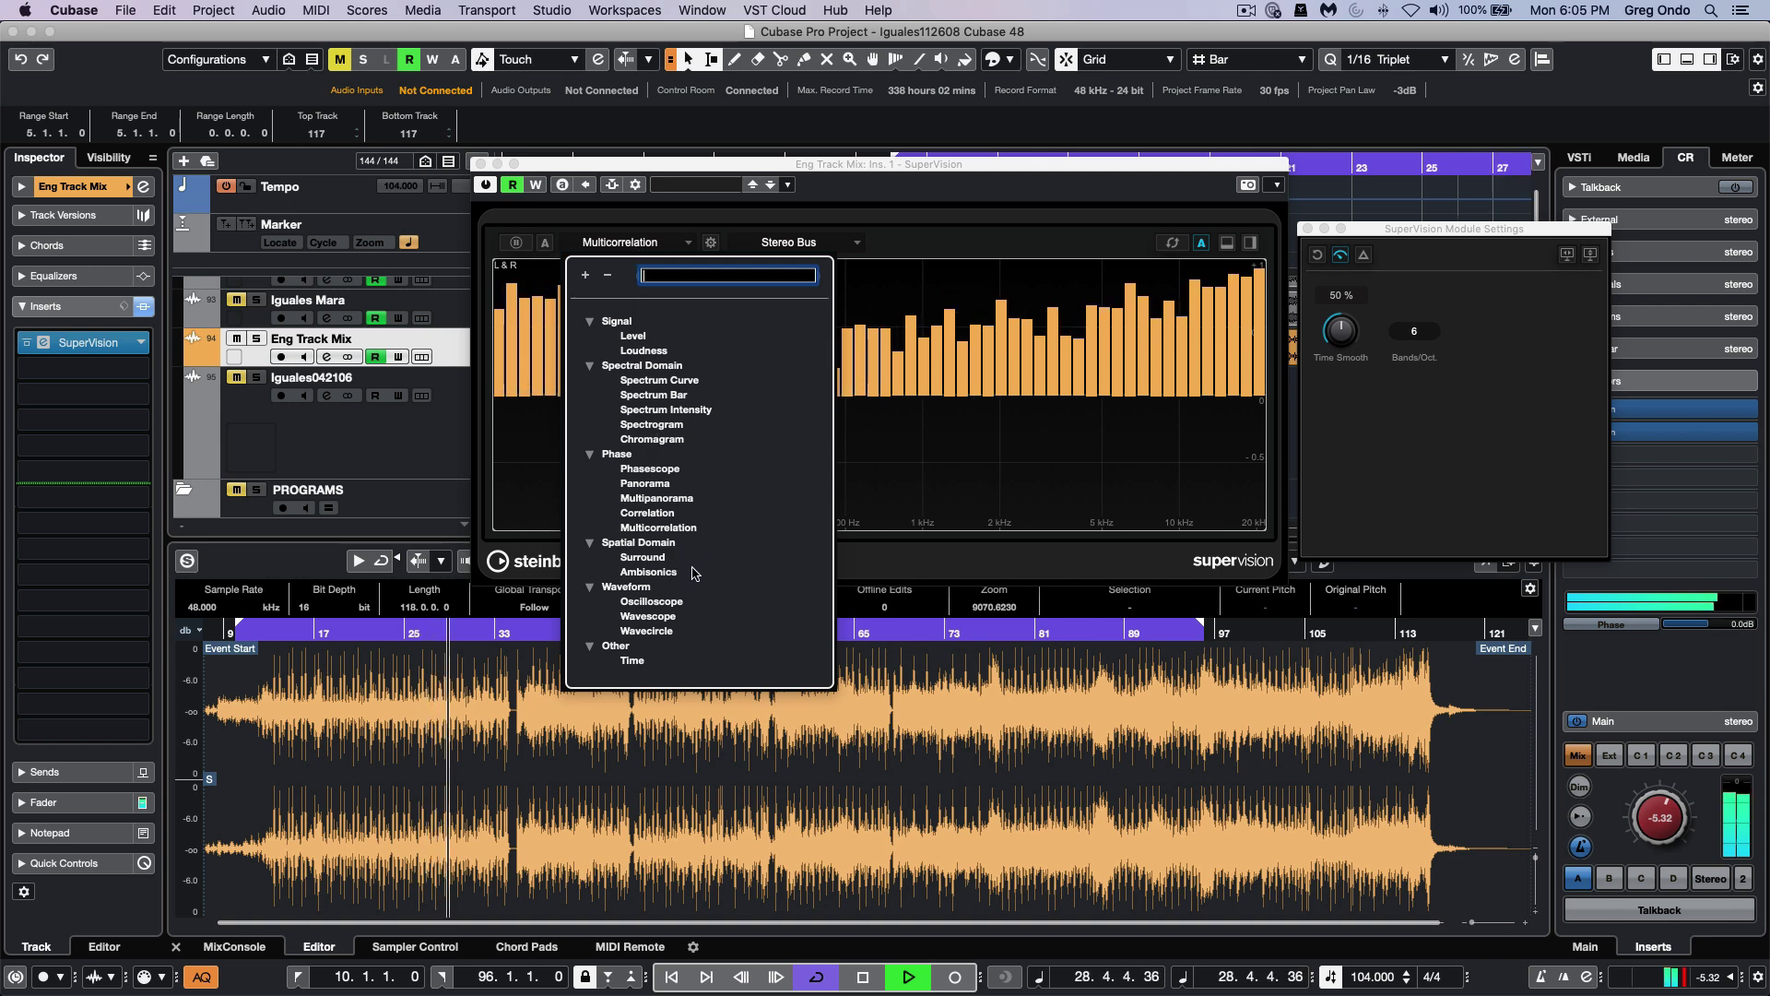
pyautogui.click(651, 601)
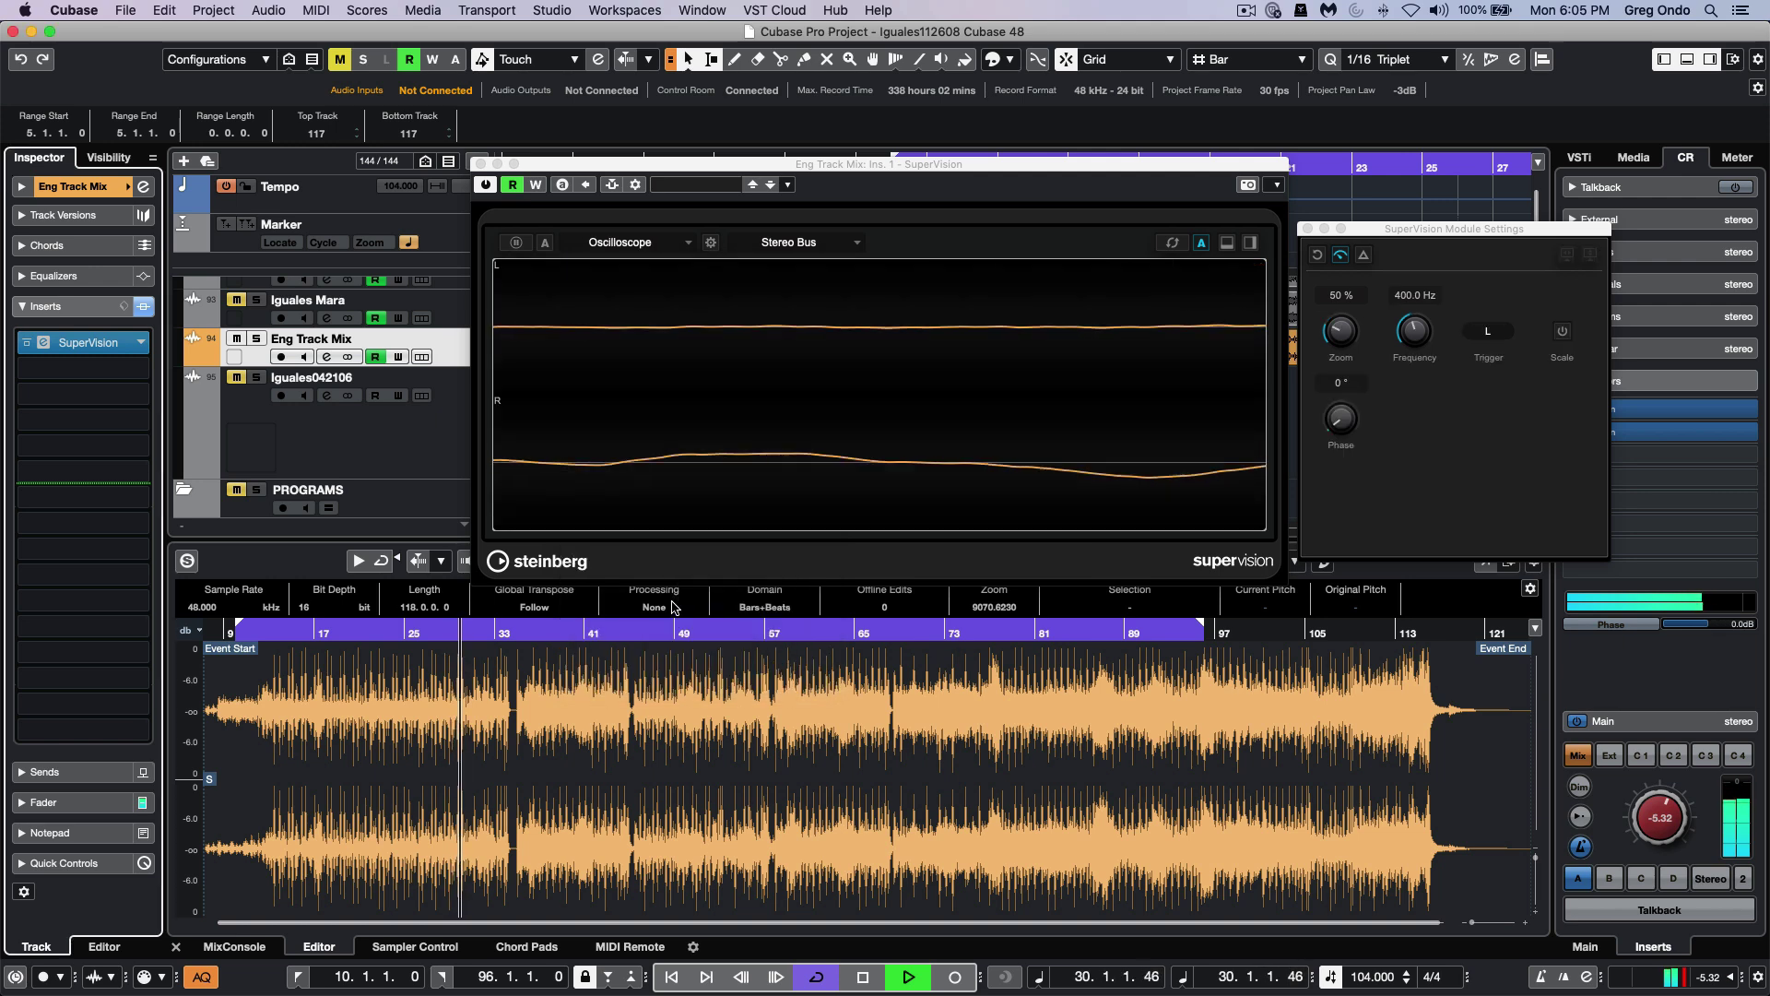
# Change the SuperVision module to Wavescope, followed by the Wavecircle waveform display
pyautogui.click(646, 245)
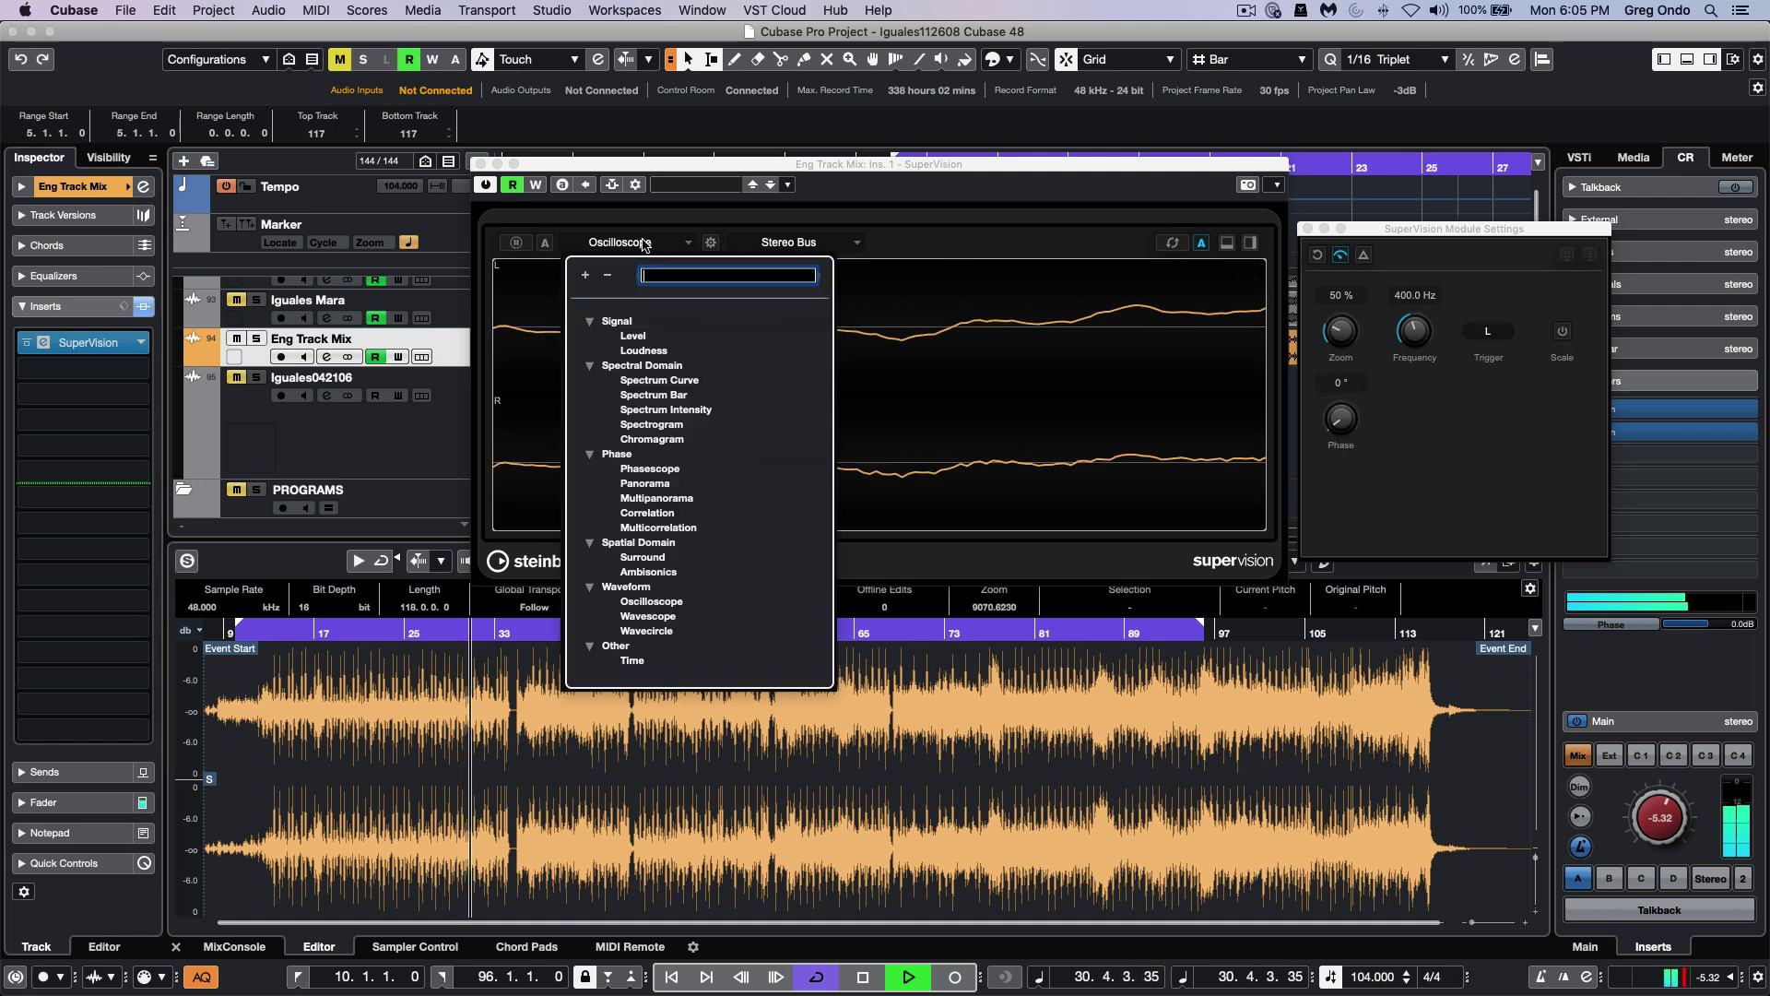
pyautogui.click(654, 619)
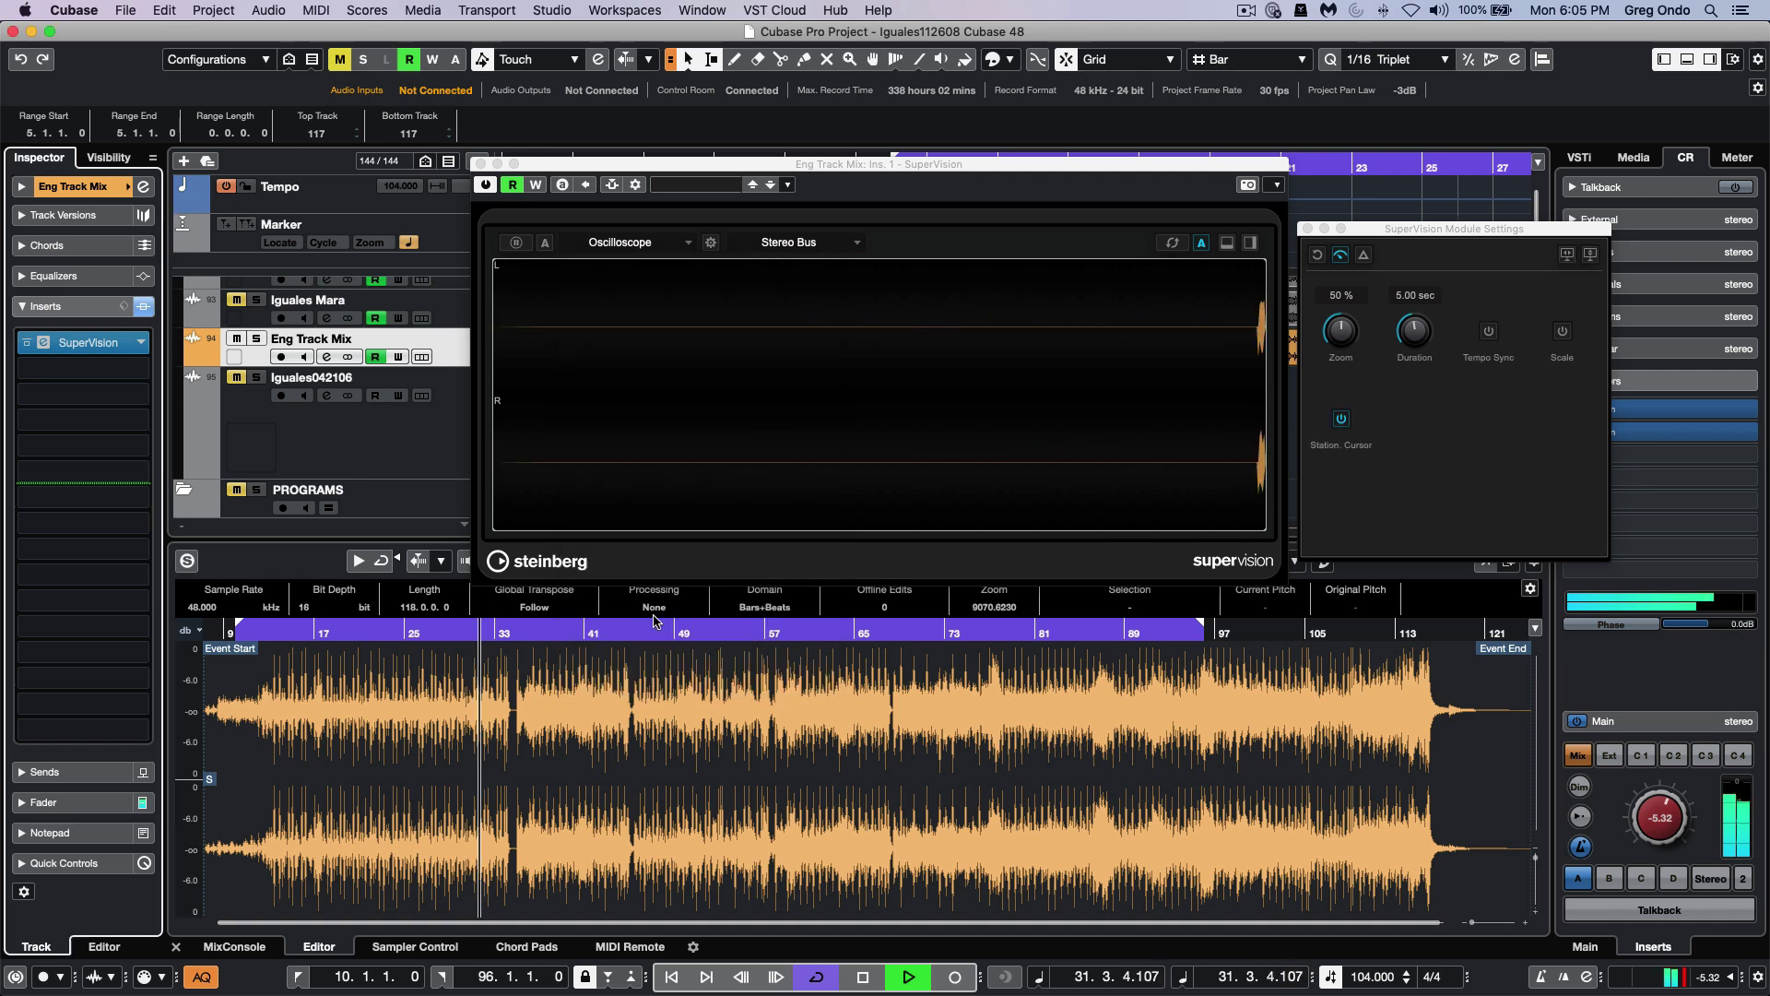
pyautogui.click(648, 243)
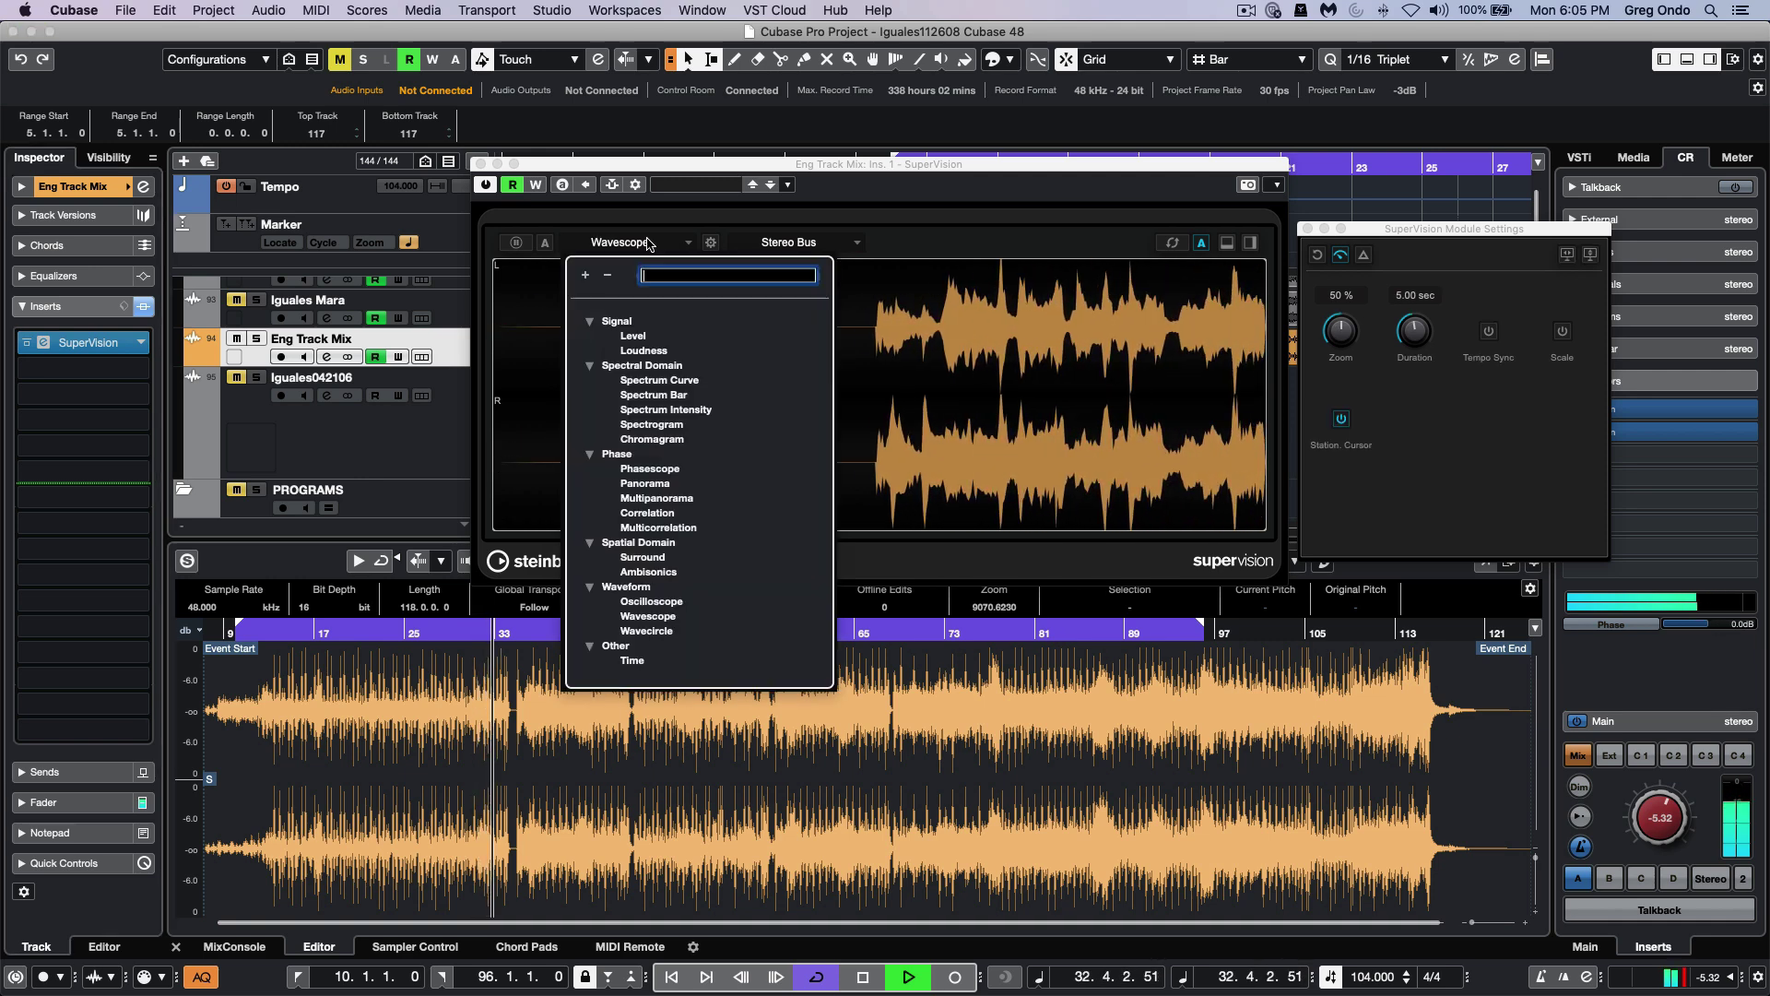
pyautogui.click(664, 630)
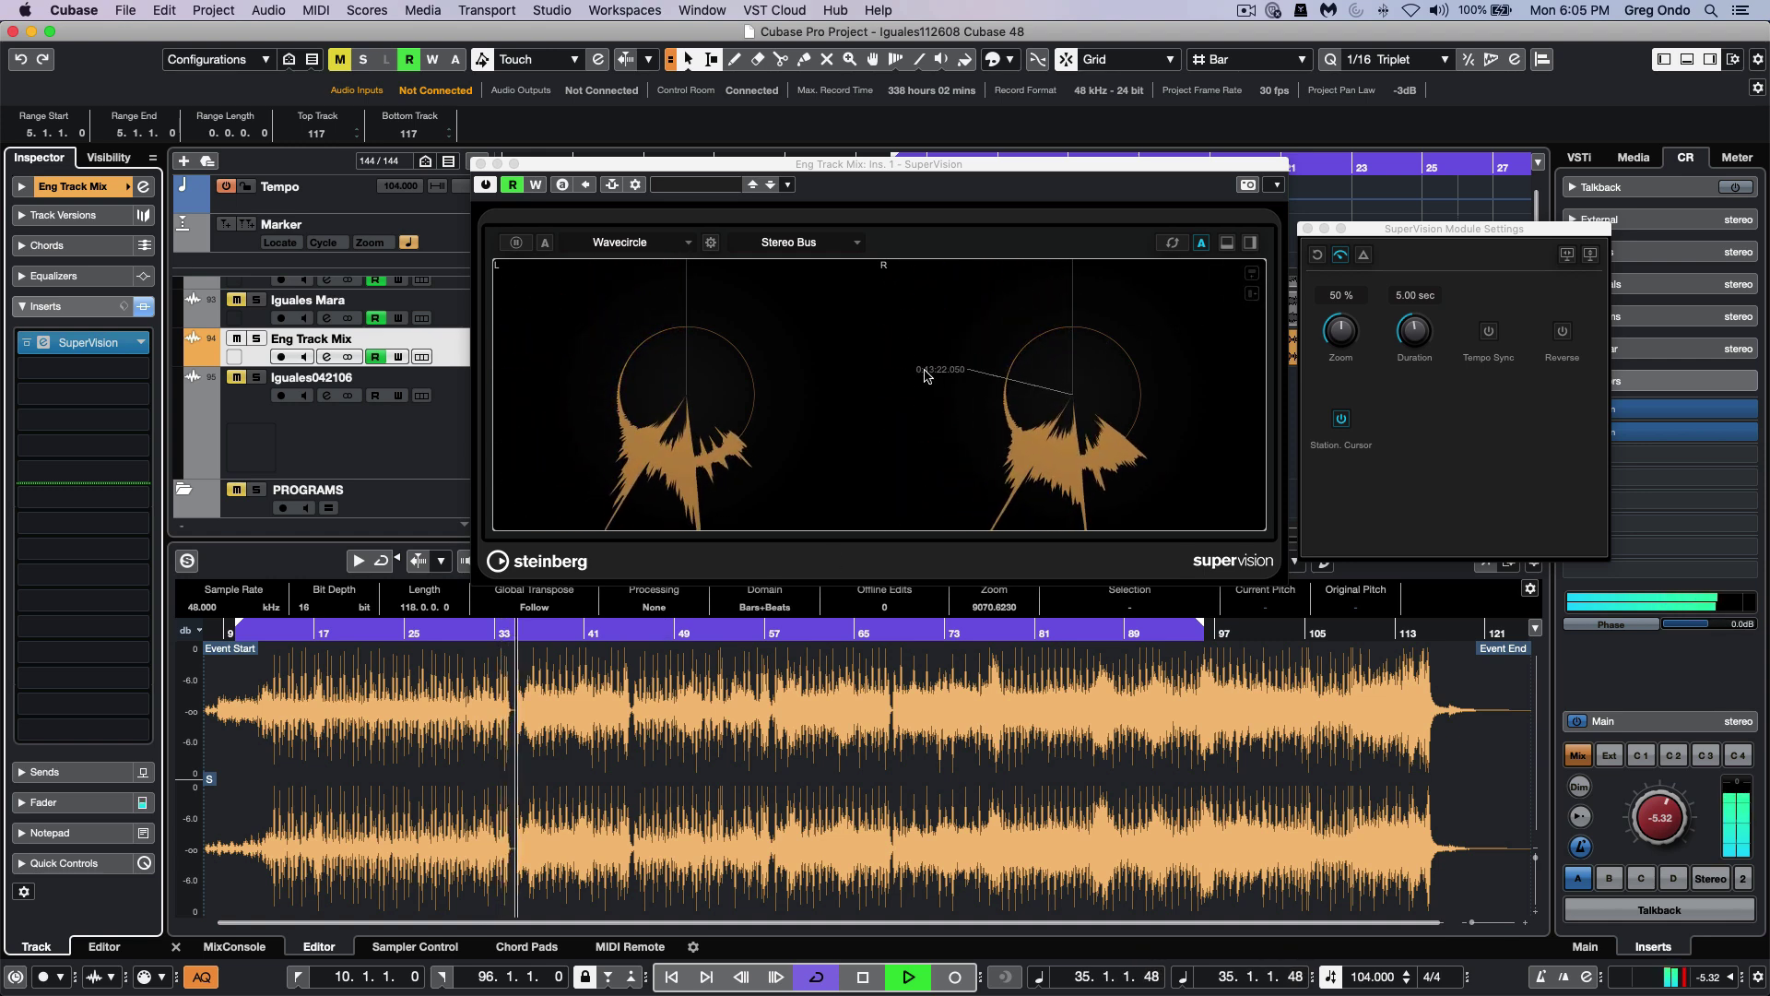
# Change the module to Time and cycle its display mode through Sample, Beats and Timecode
pyautogui.click(651, 246)
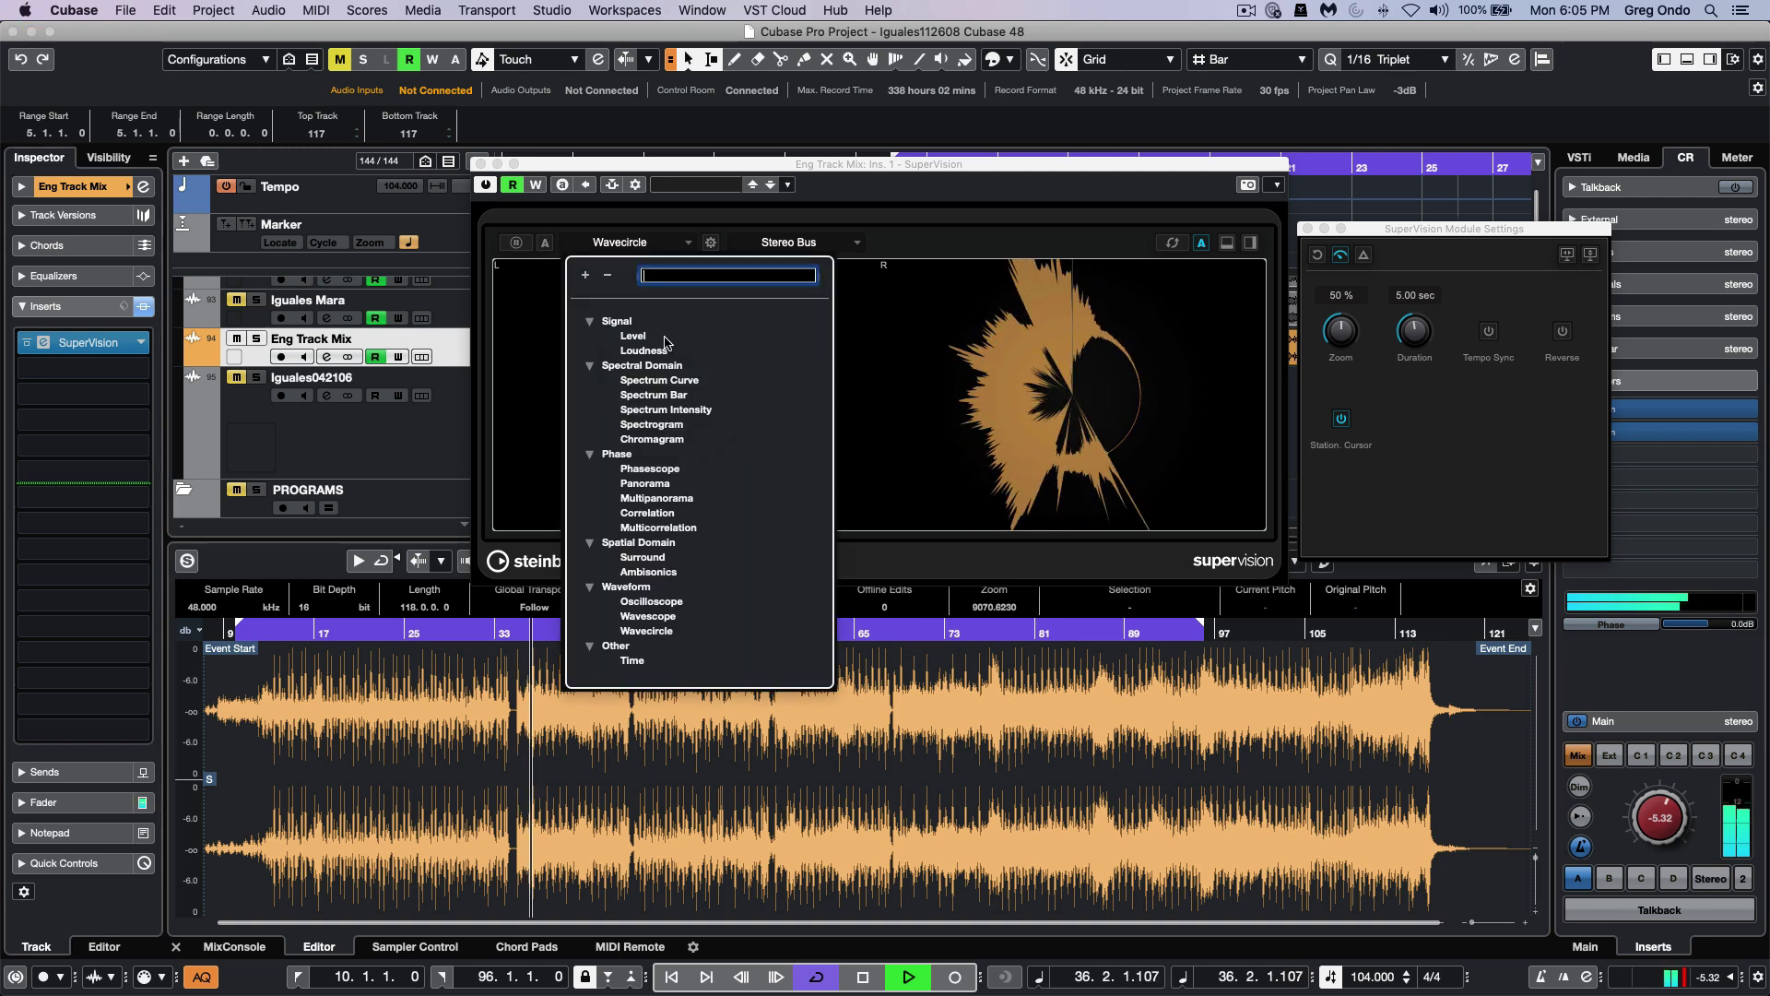
pyautogui.click(654, 656)
pyautogui.click(1348, 333)
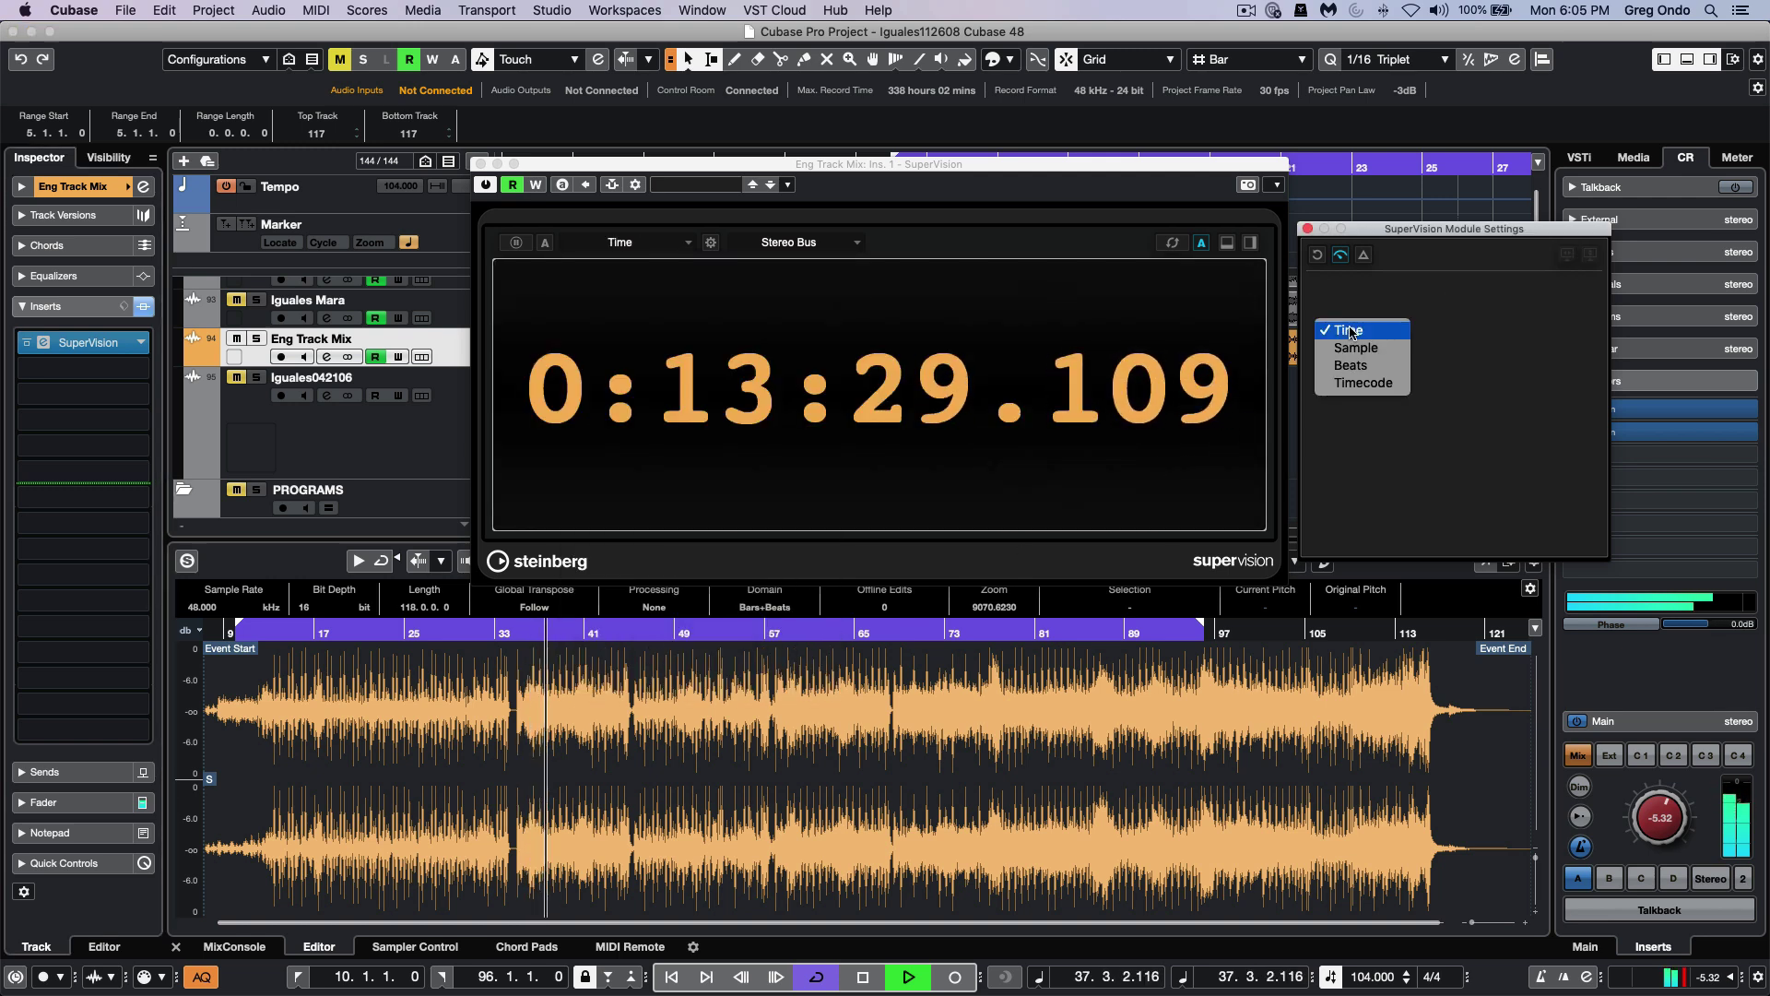
pyautogui.click(1352, 350)
pyautogui.click(1346, 332)
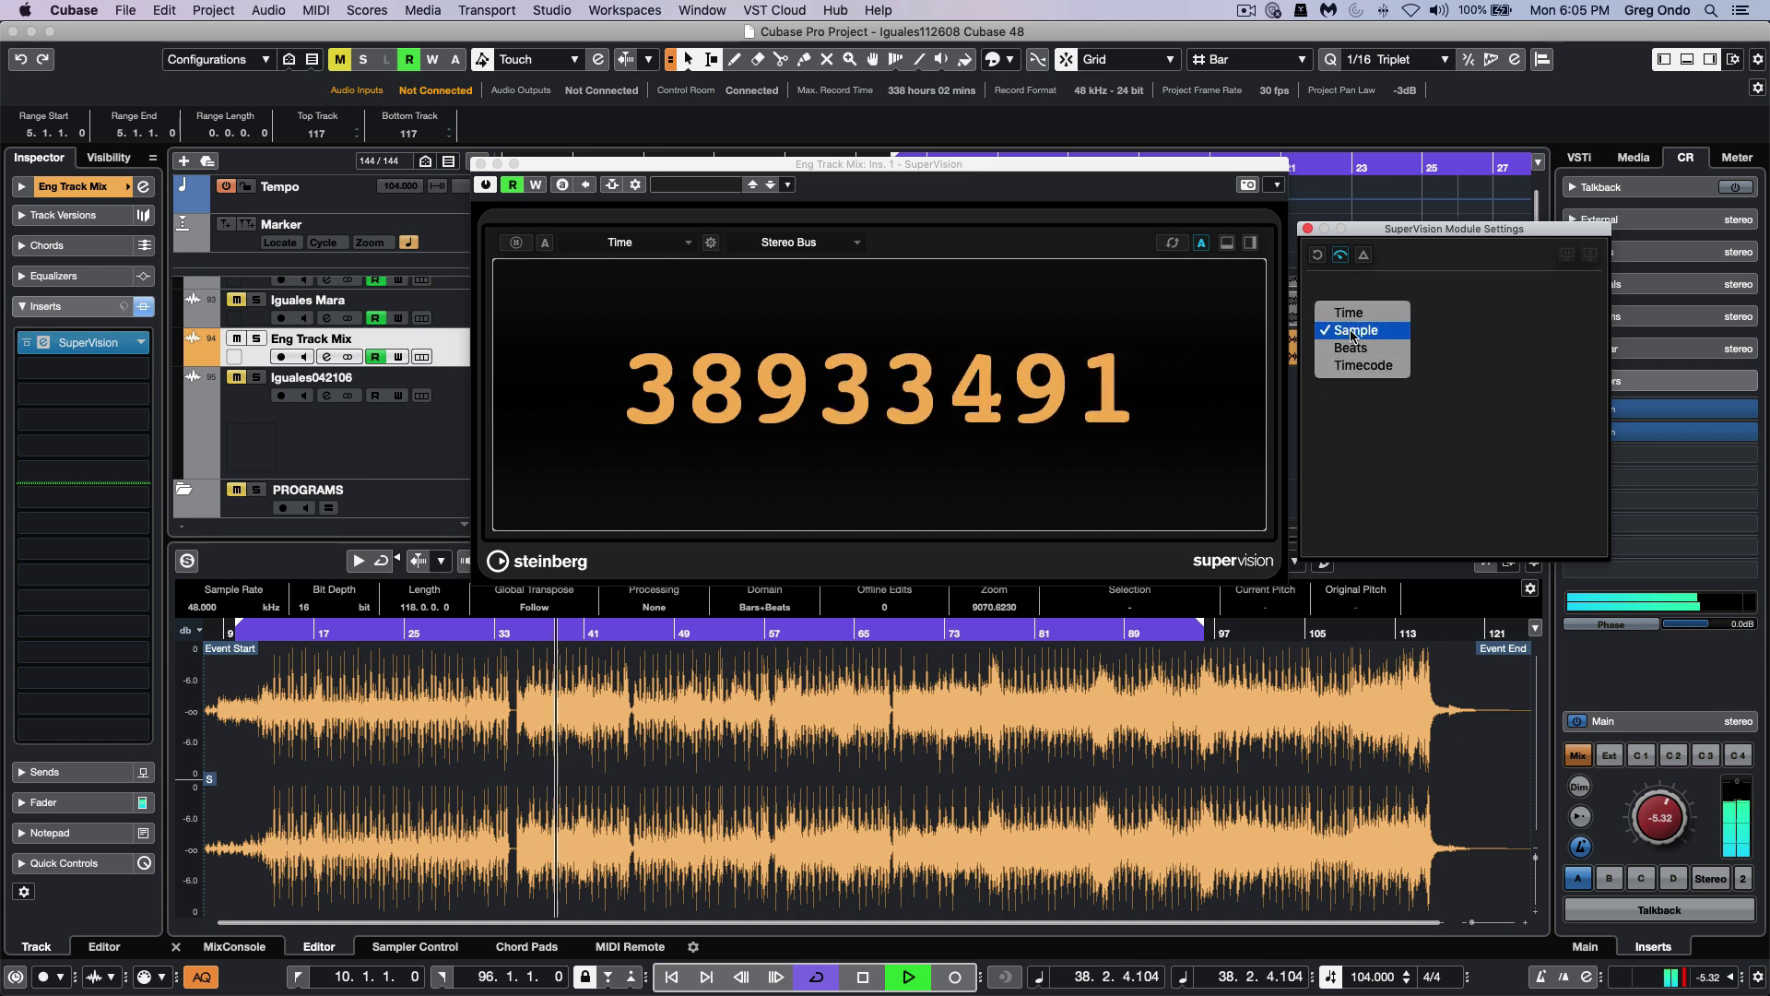
pyautogui.click(1349, 339)
pyautogui.click(1347, 337)
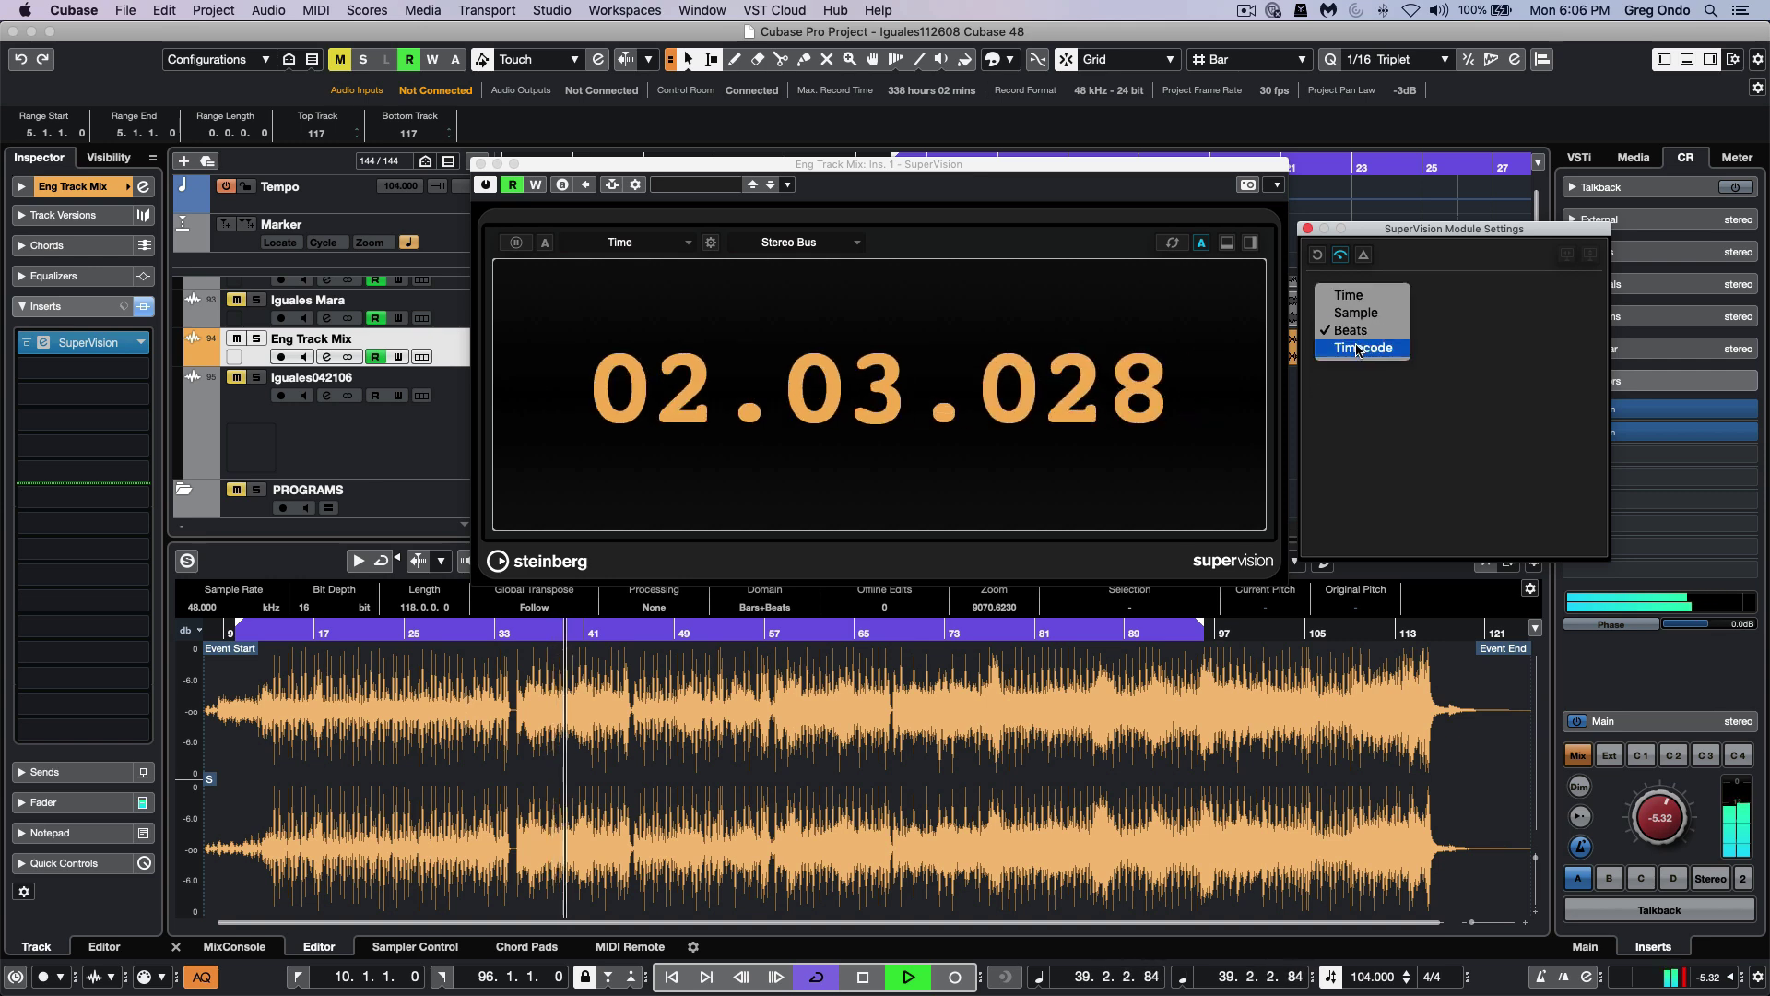
pyautogui.click(1358, 351)
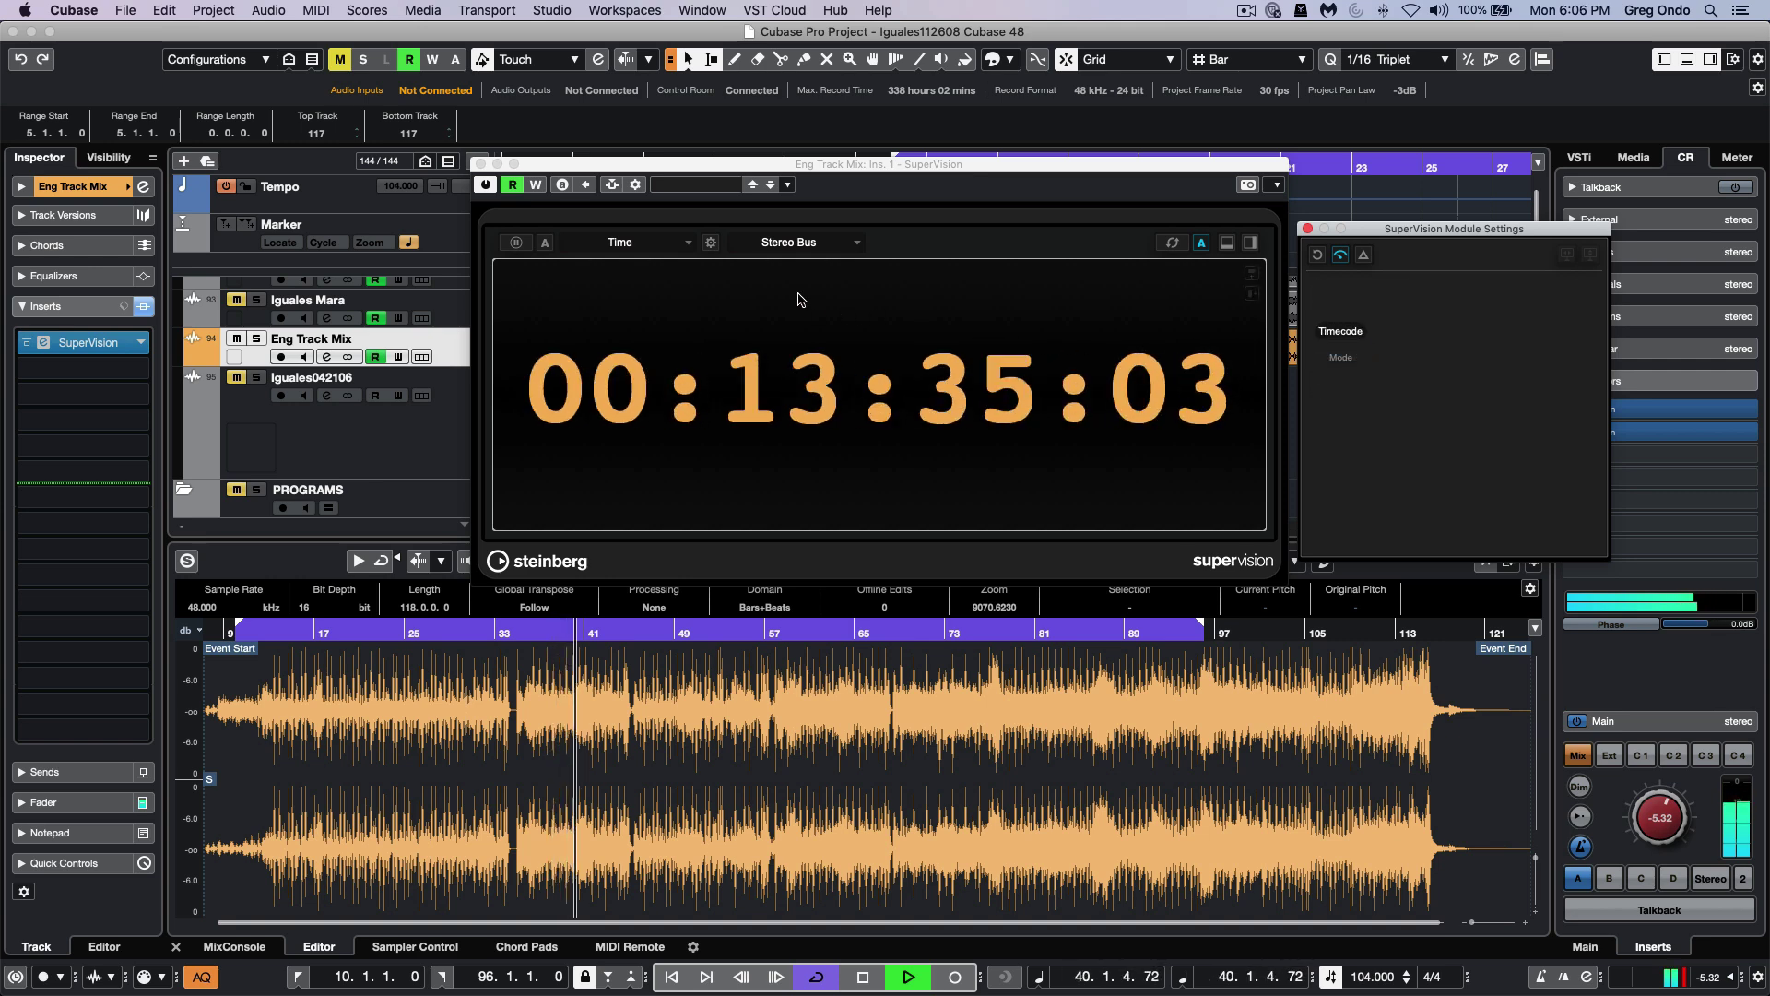
# Change the module to Level and enlarge the SuperVision window to fill the screen
pyautogui.click(640, 246)
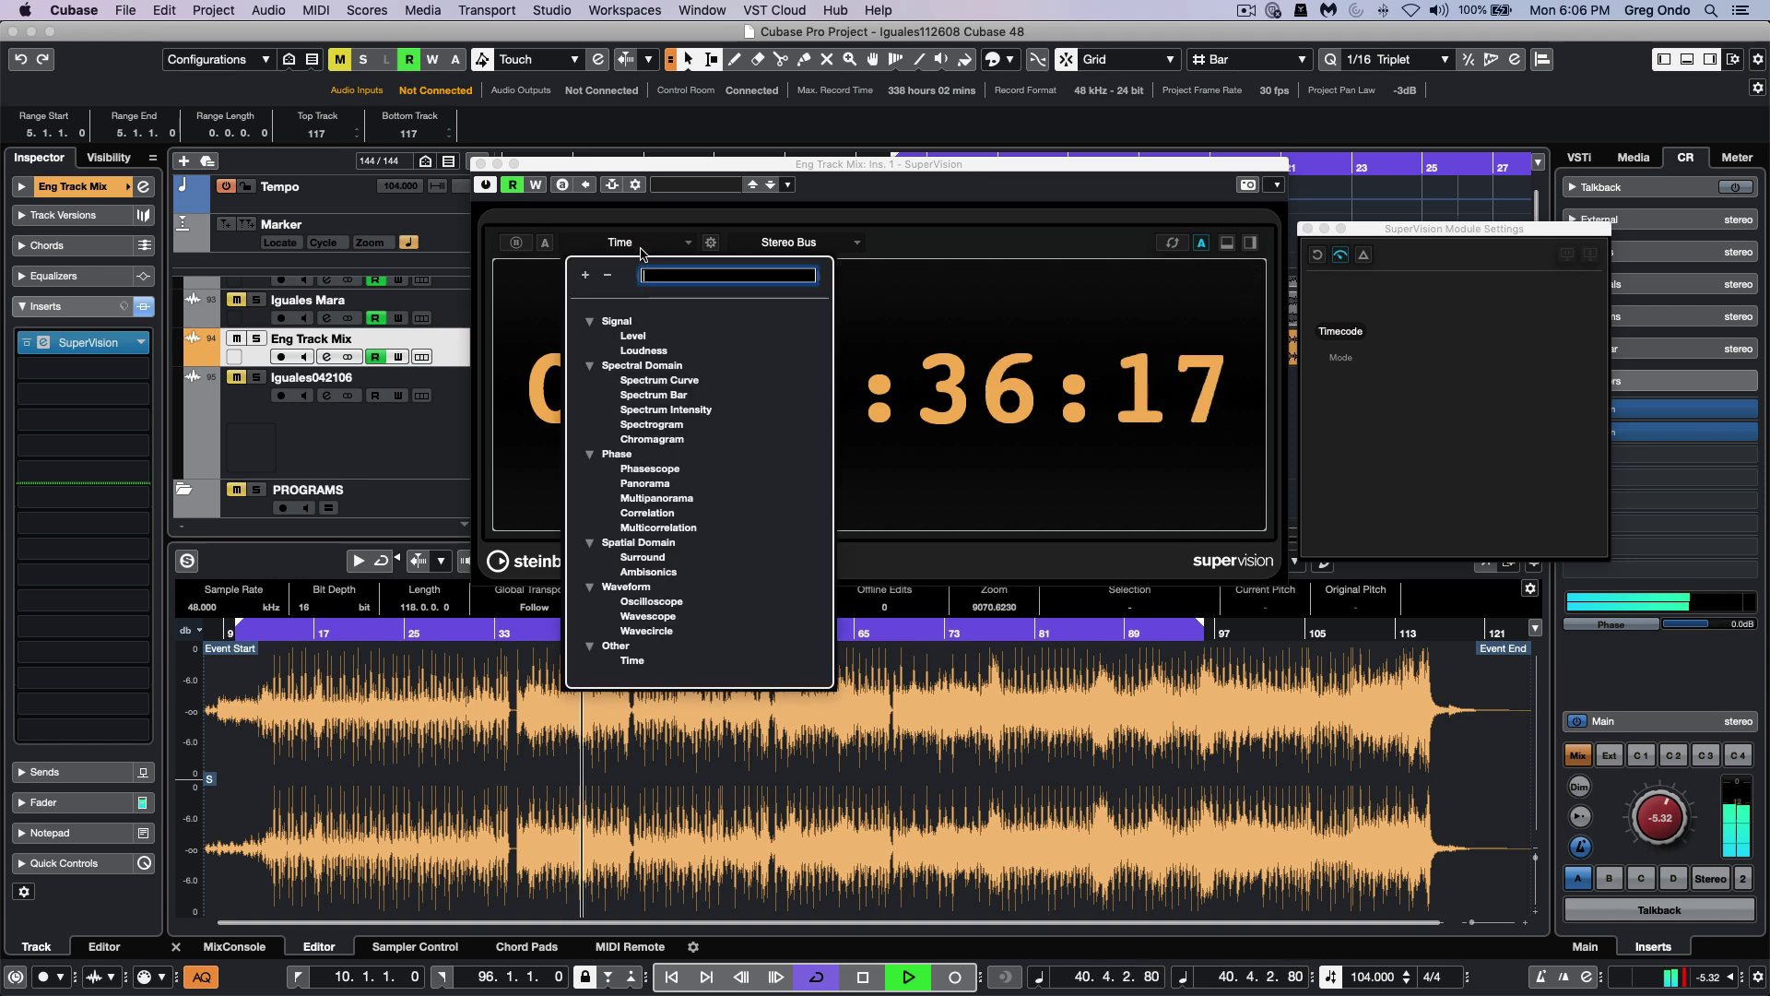
pyautogui.click(632, 338)
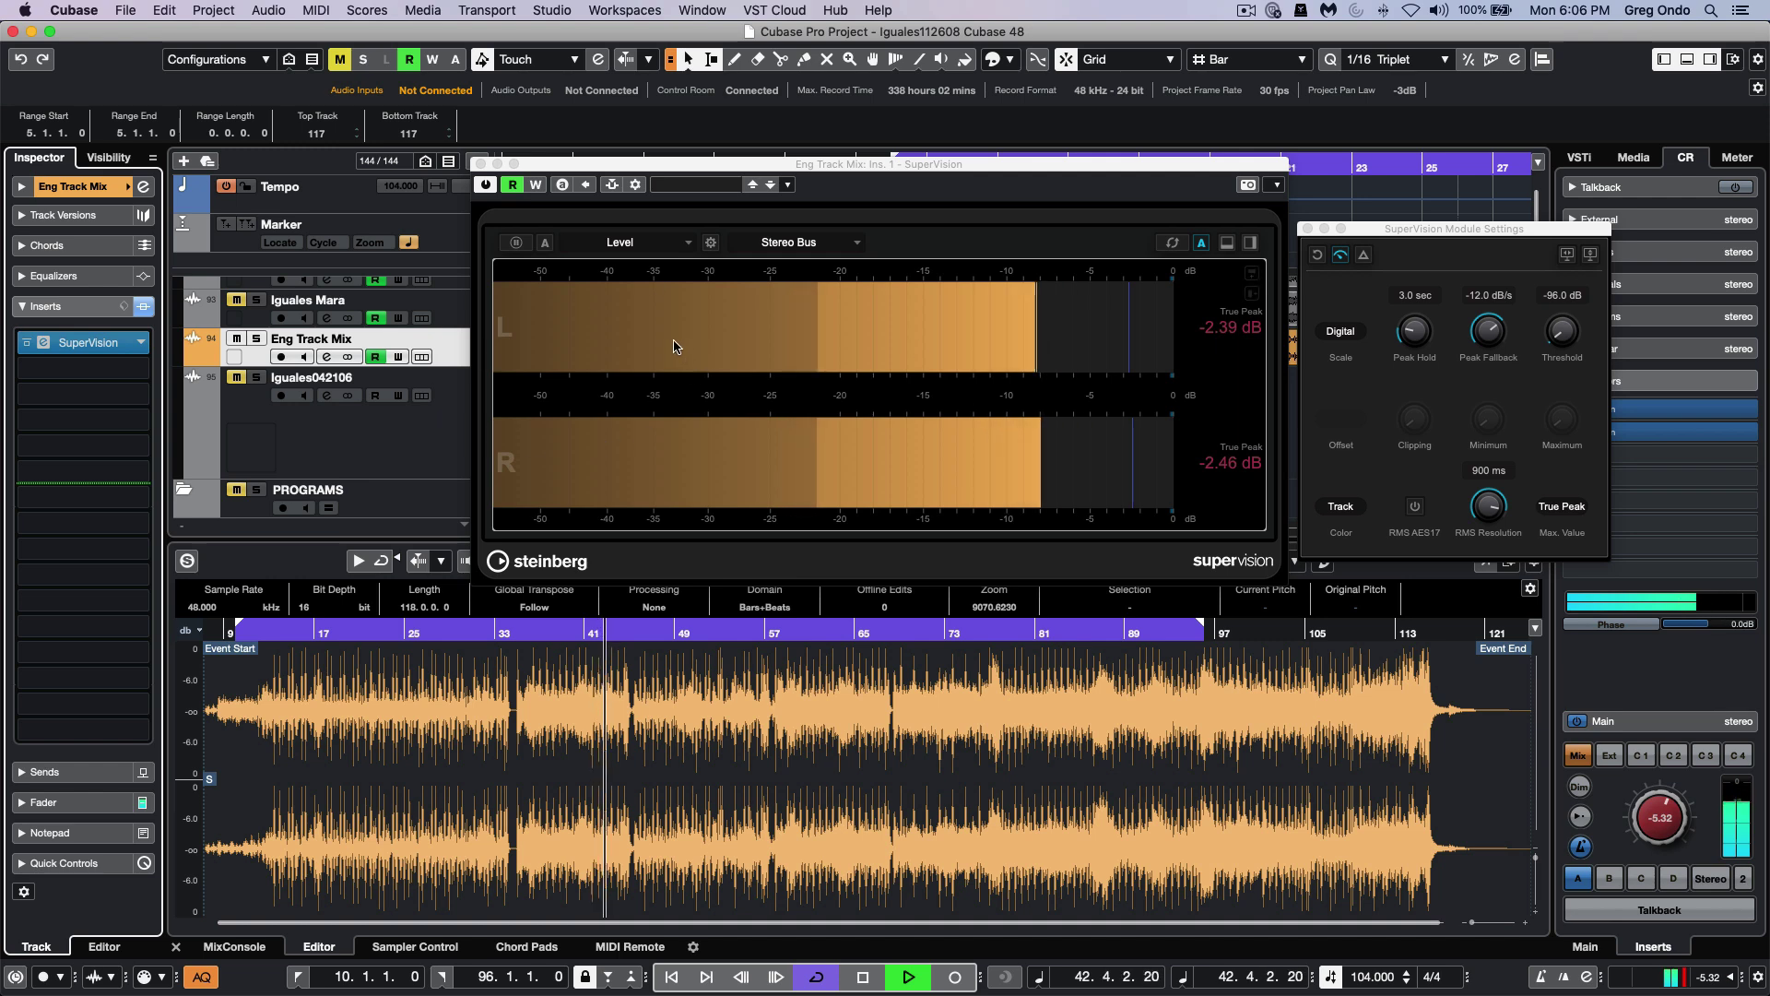
pyautogui.click(515, 164)
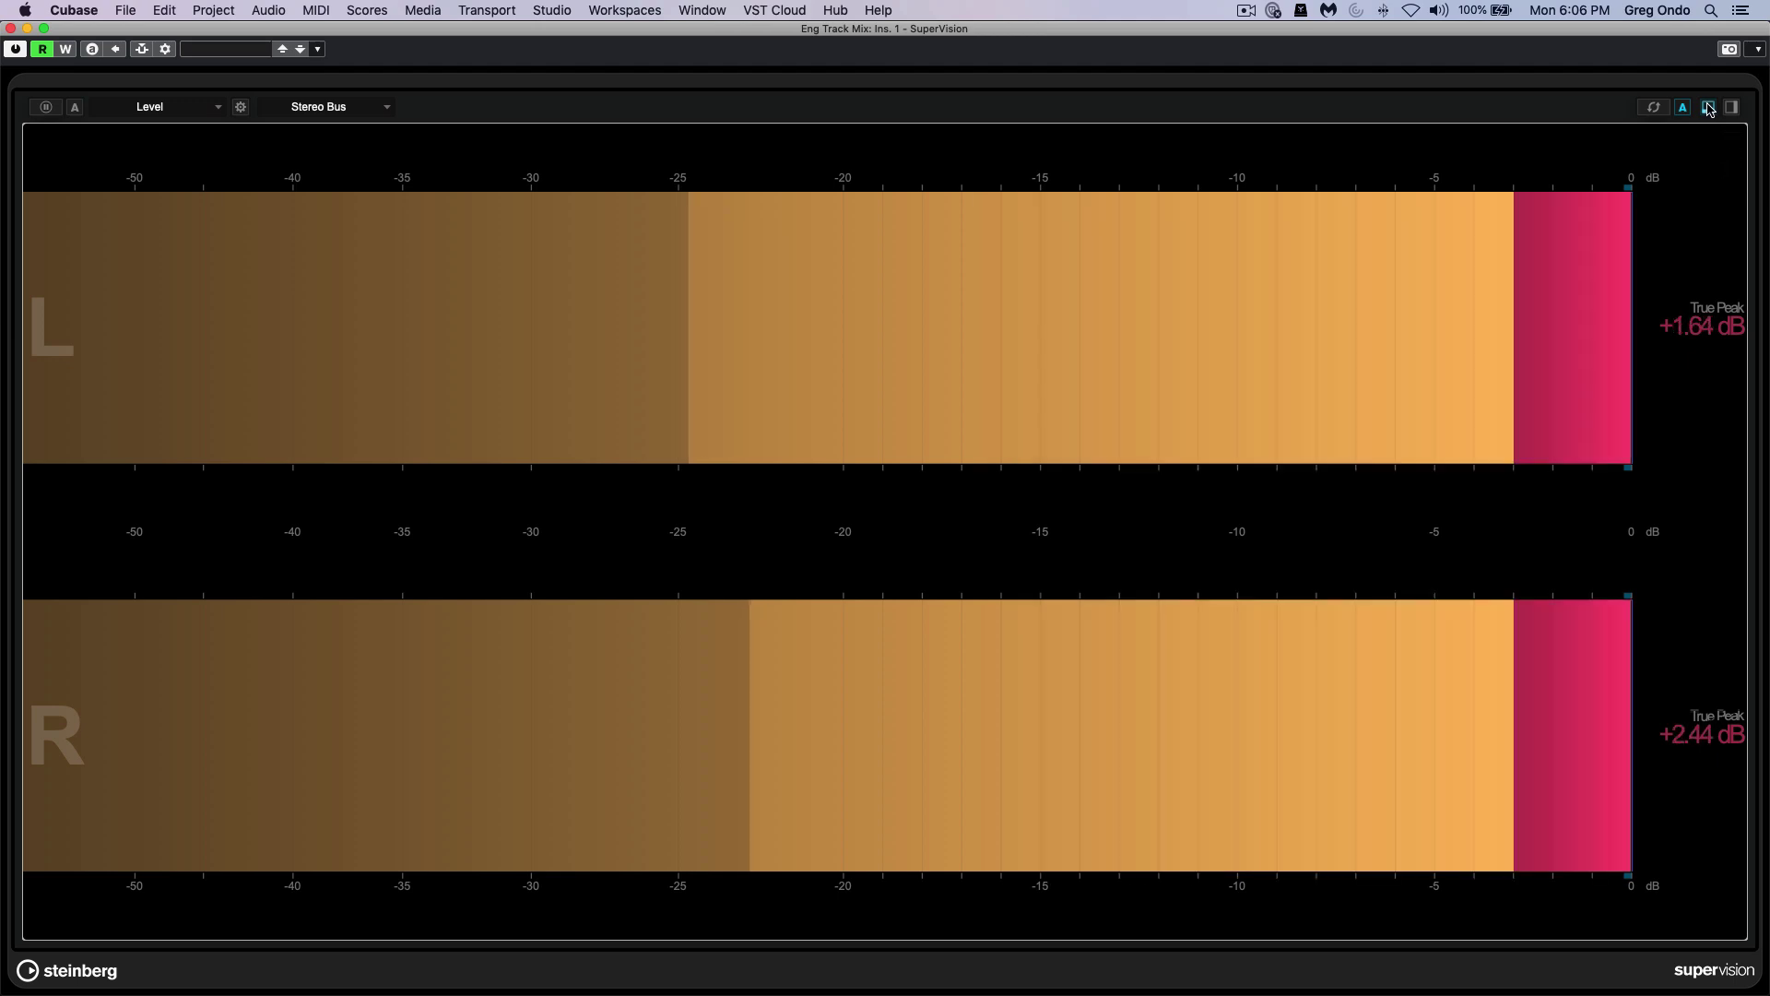
# Split the Level display into two stacked modules and set the lower one to Spectrum Bar
pyautogui.click(1708, 107)
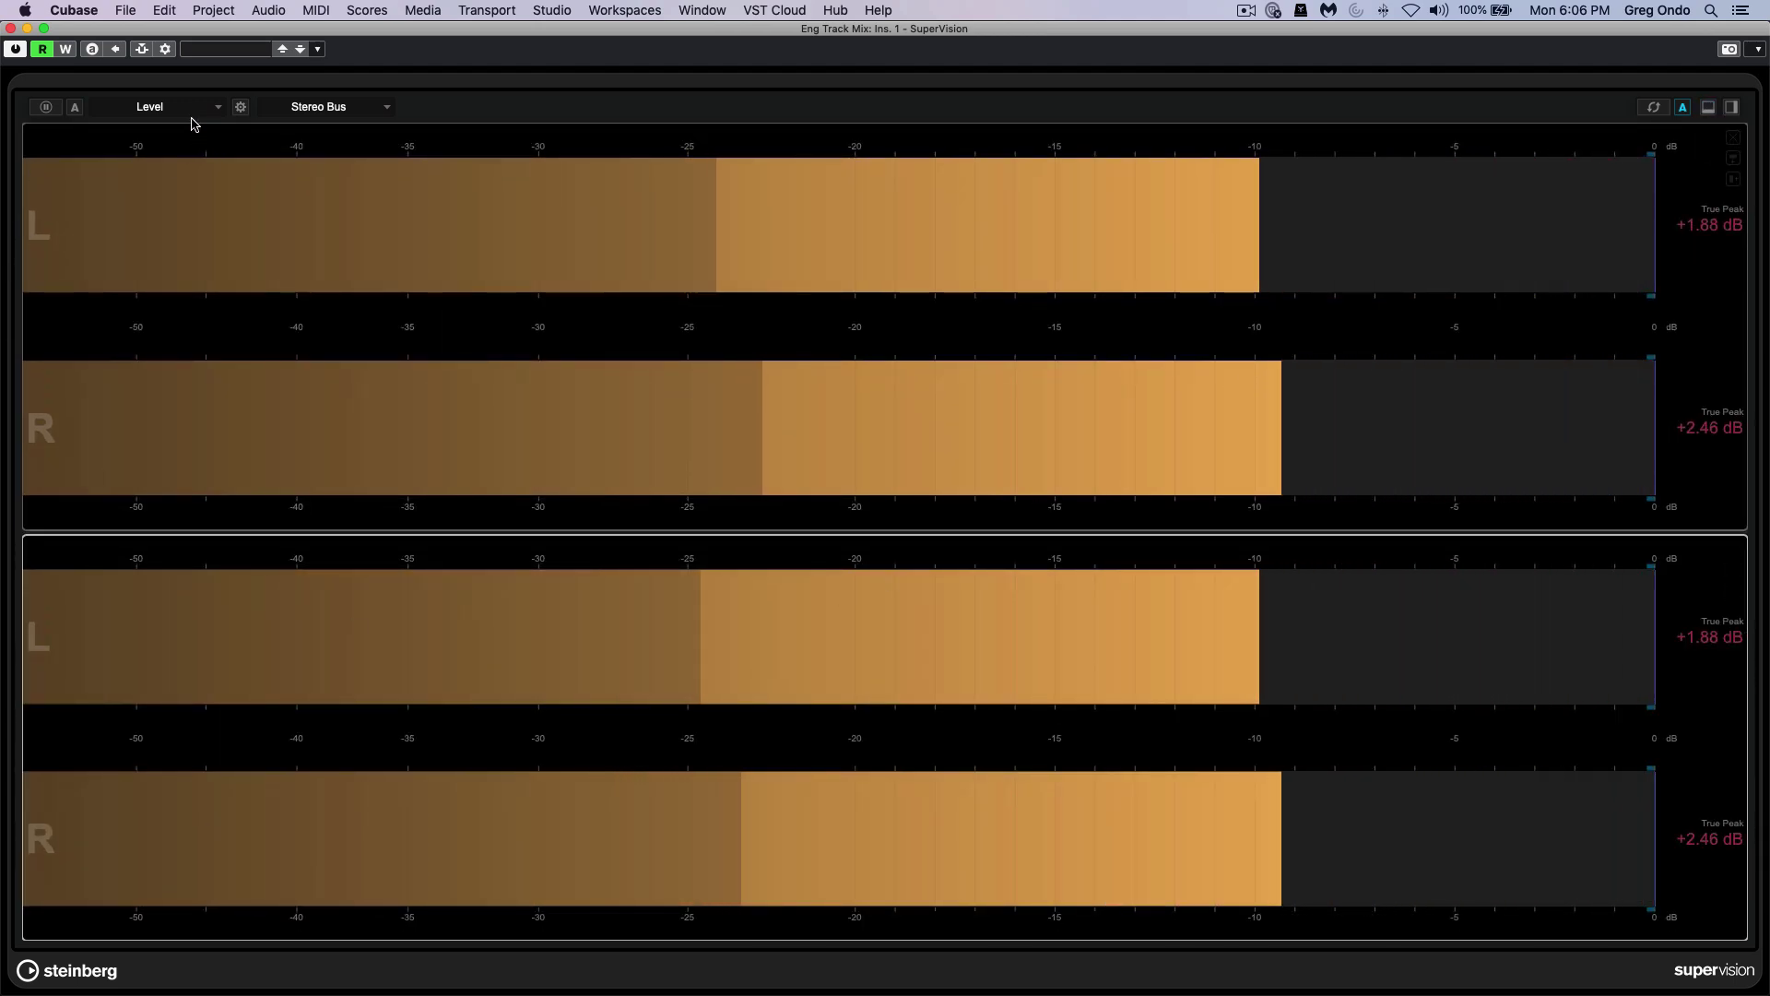
pyautogui.click(183, 107)
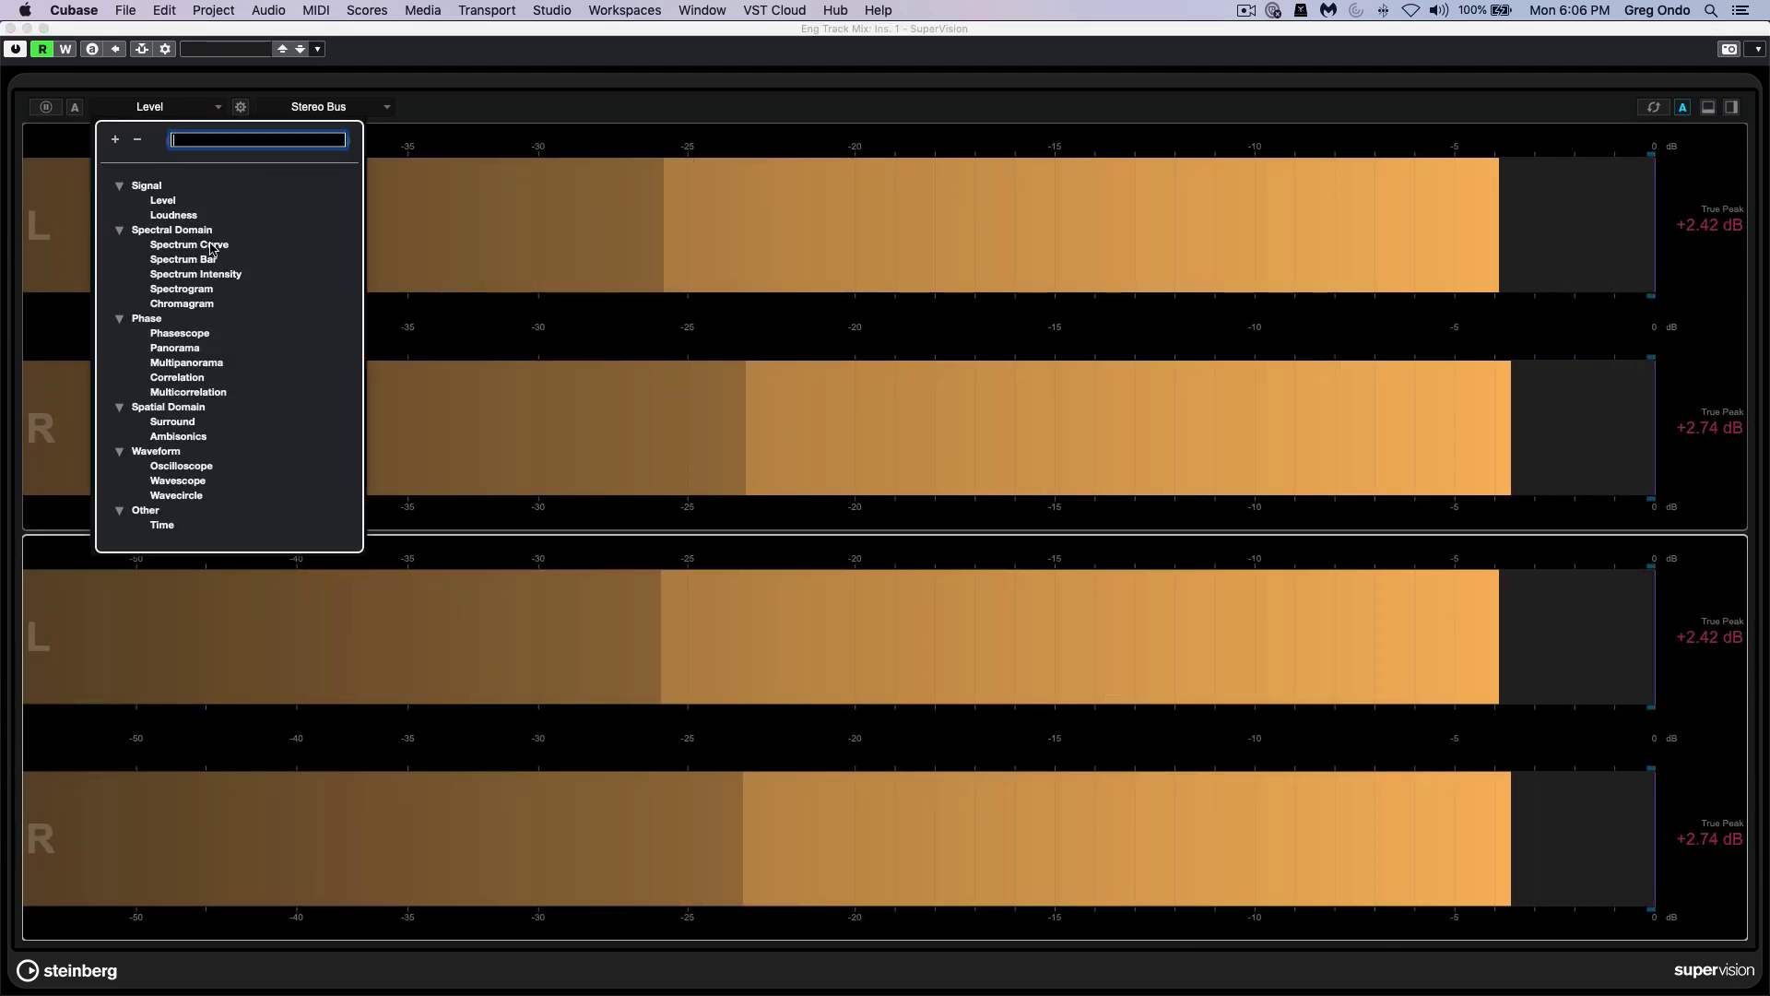
pyautogui.click(212, 261)
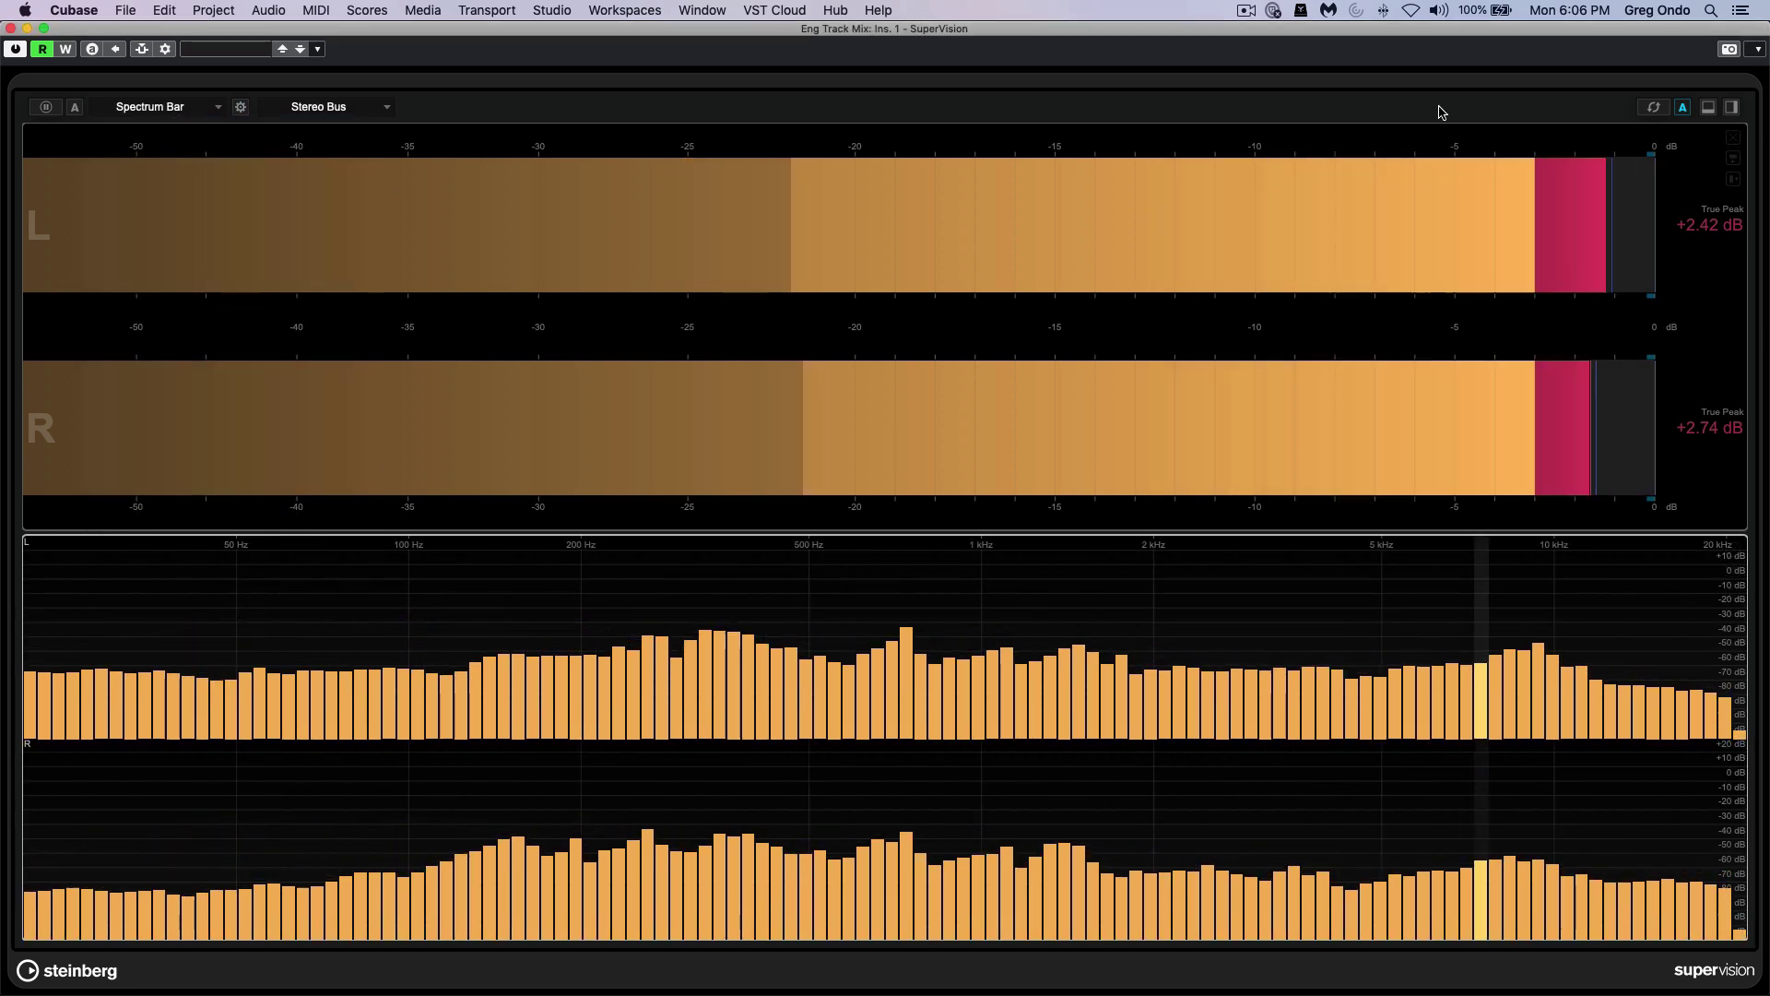
# Split the lower row into three side-by-side modules, setting the one at its far end to Phasescope and the middle one to Panorama
pyautogui.click(1734, 106)
pyautogui.click(1733, 106)
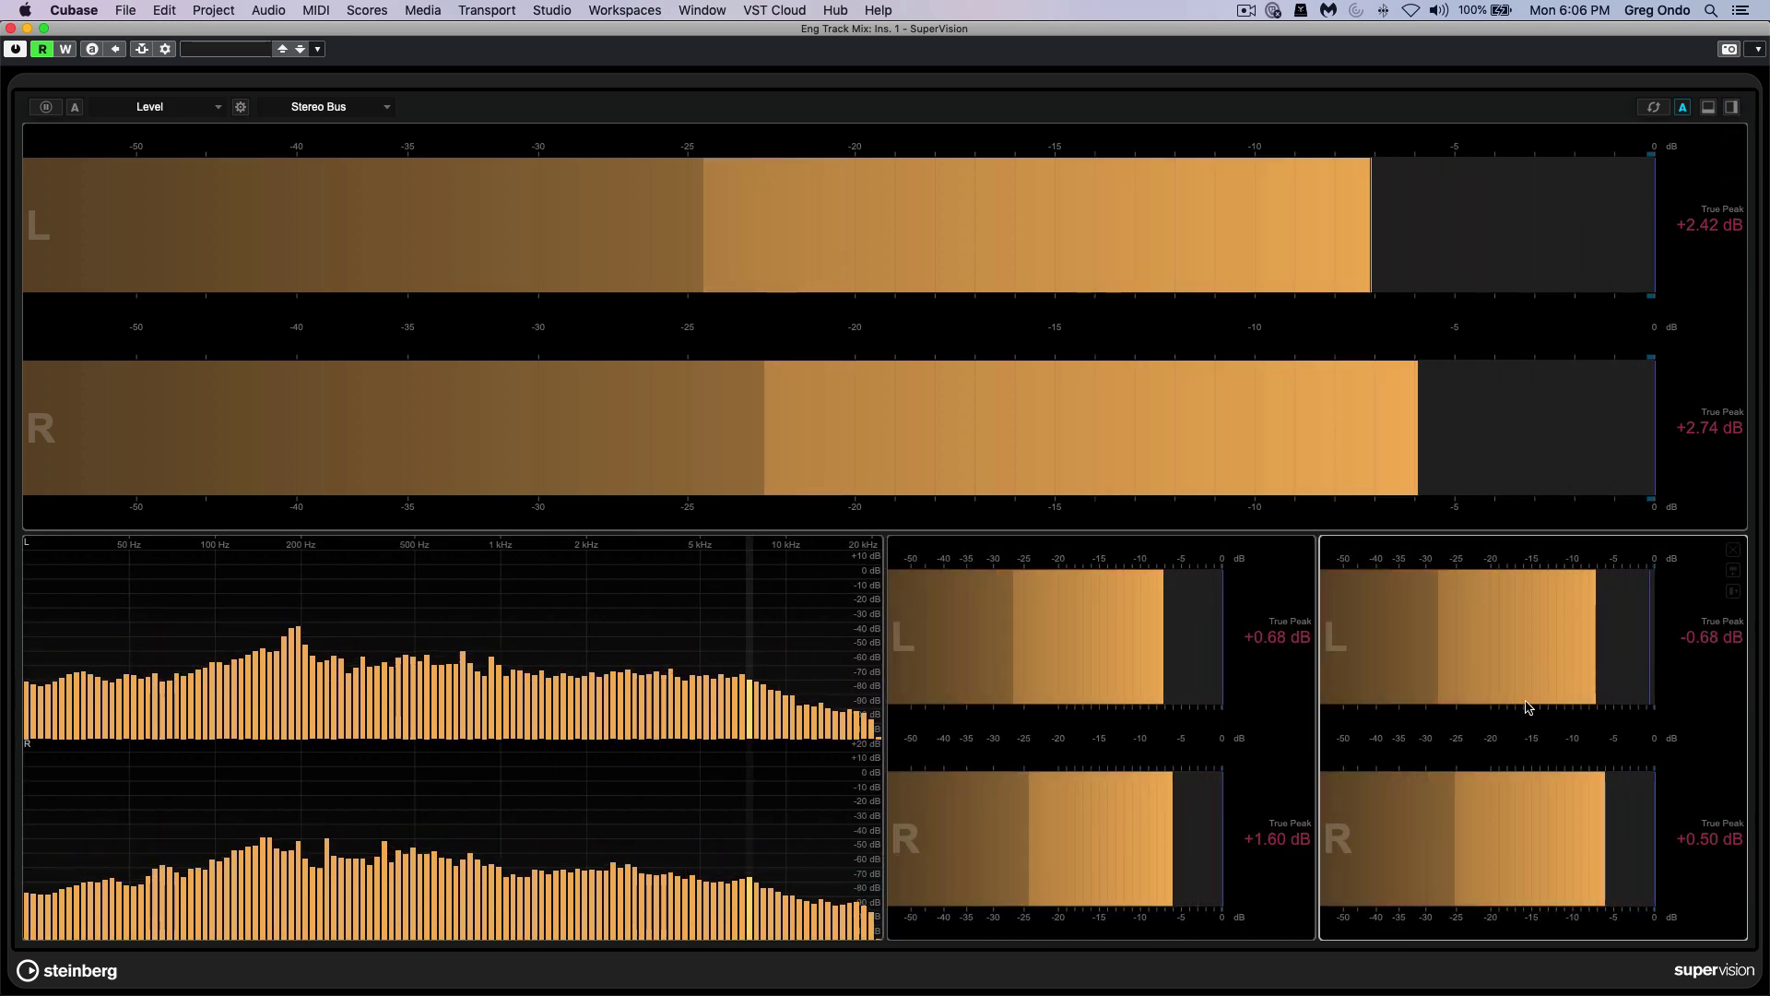
pyautogui.click(154, 107)
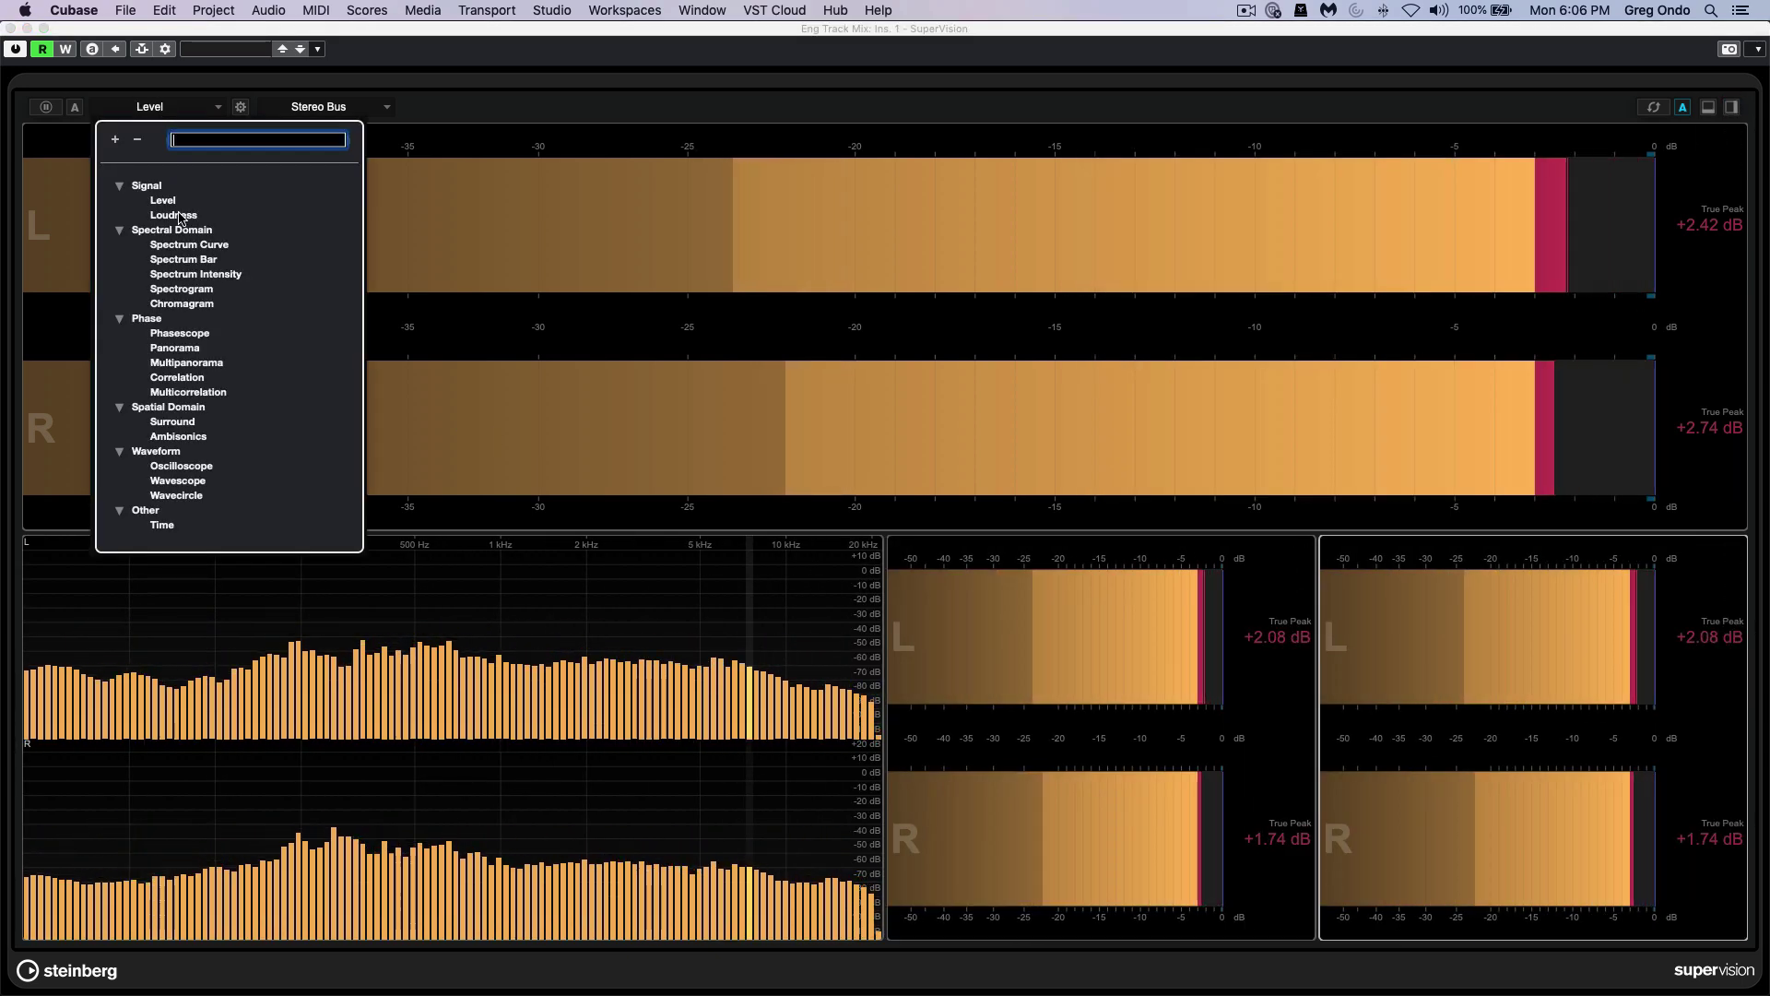
pyautogui.click(193, 333)
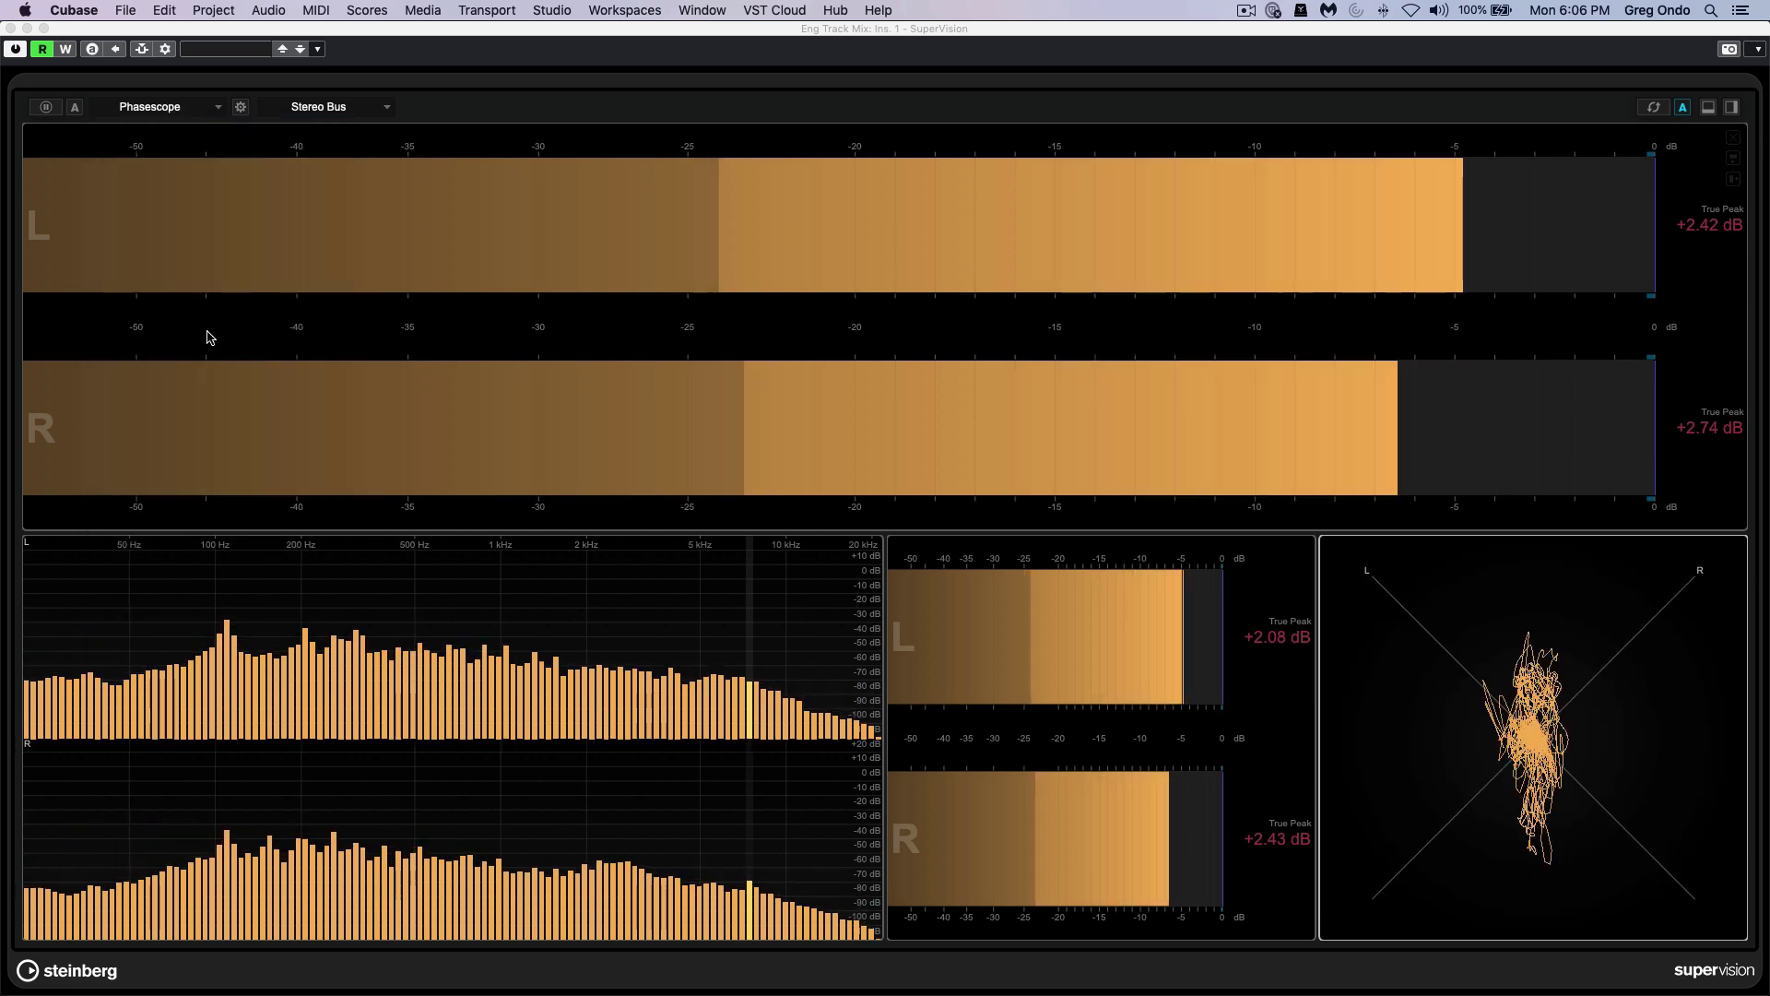
pyautogui.click(155, 107)
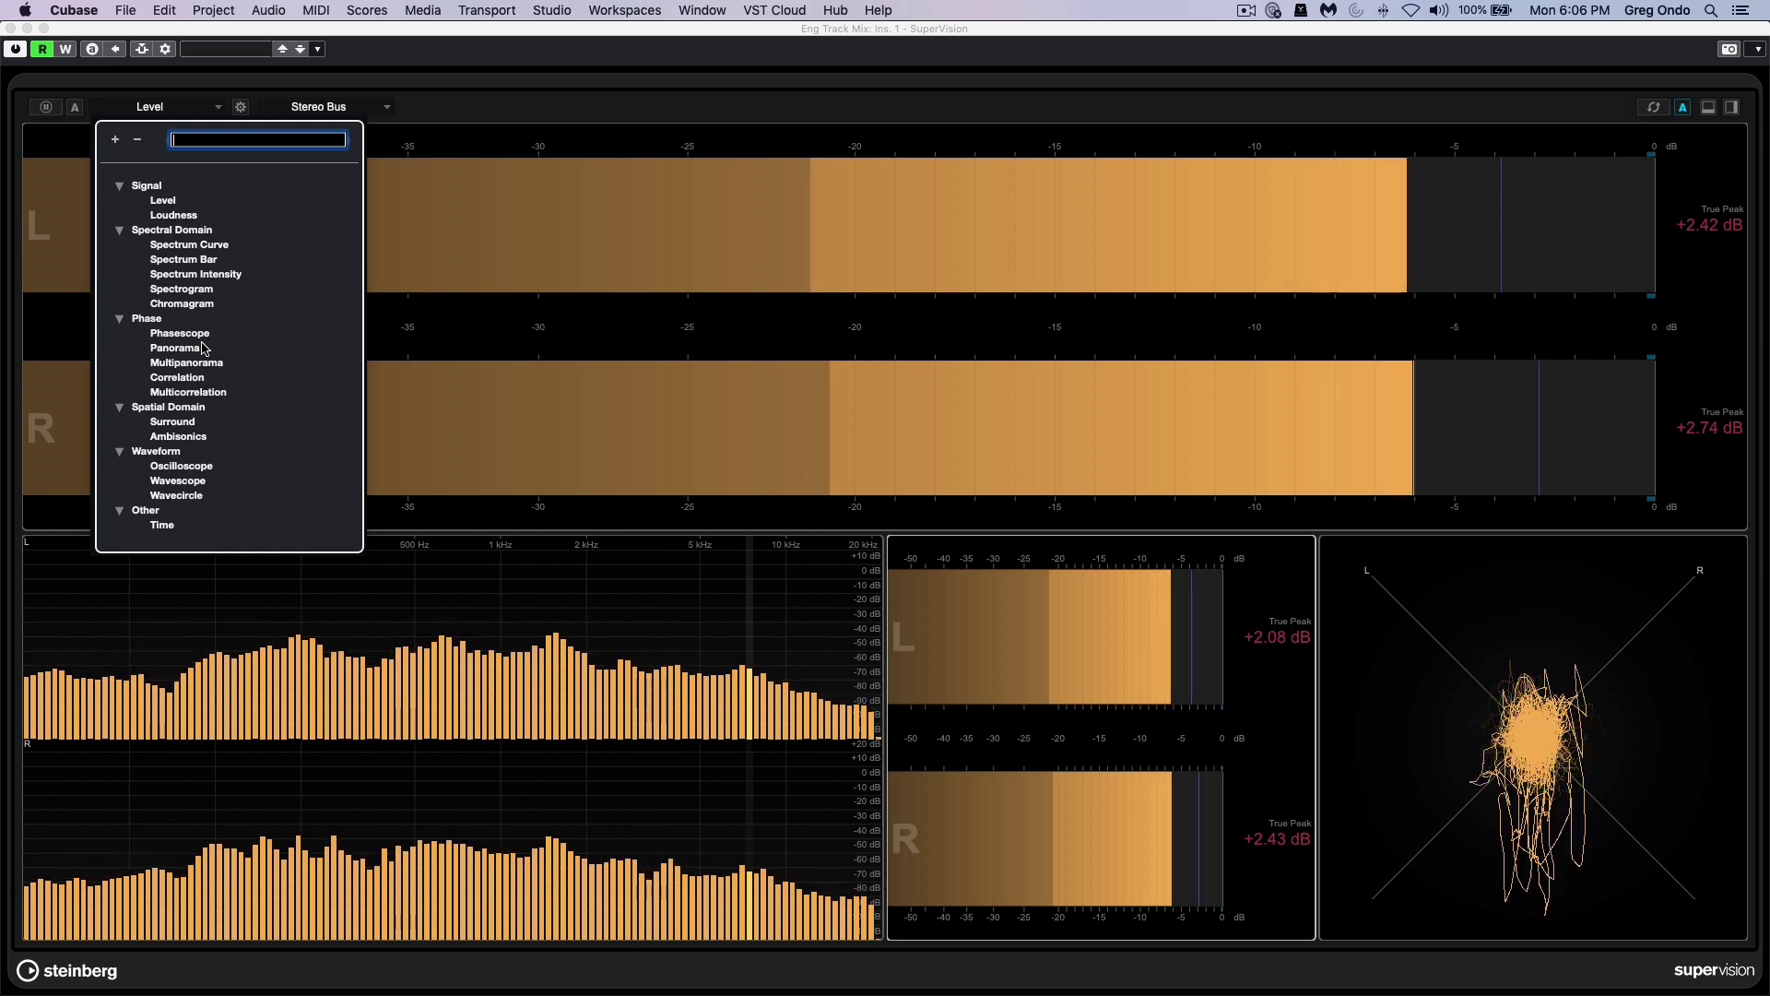
pyautogui.click(174, 348)
# Split the upper Level module into two side-by-side modules and set the new one to Spectrogram
pyautogui.click(1327, 383)
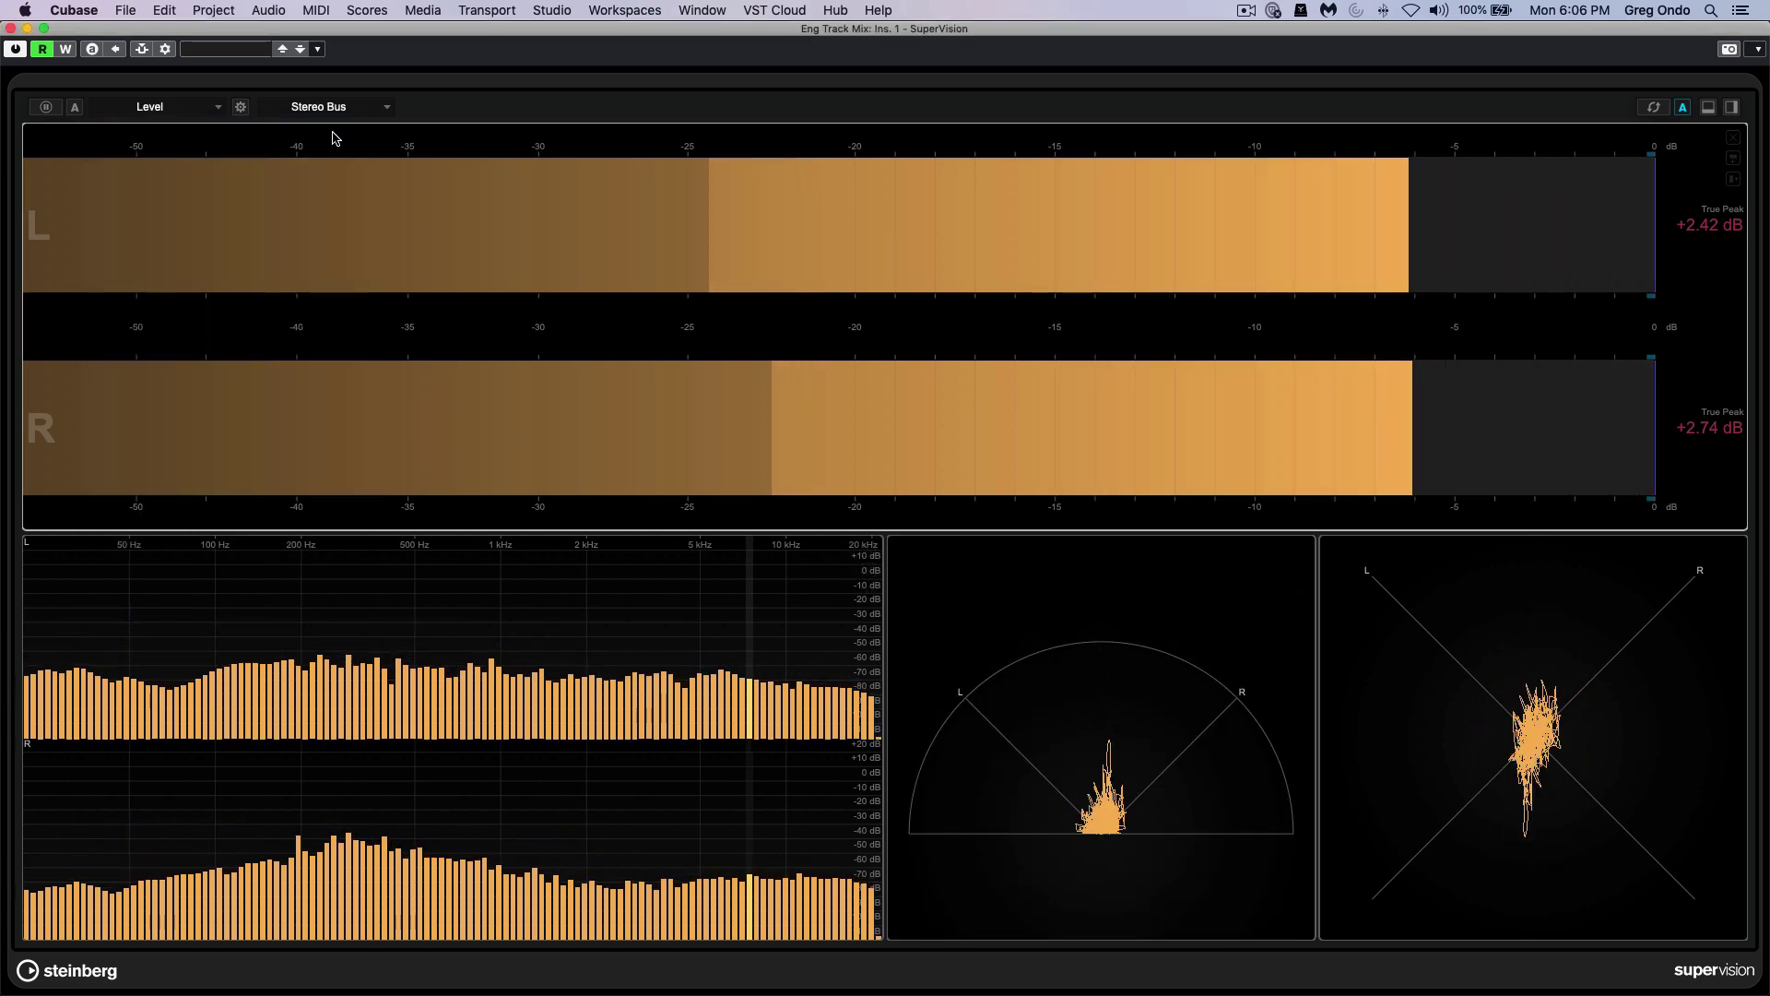
pyautogui.click(1731, 107)
pyautogui.click(157, 107)
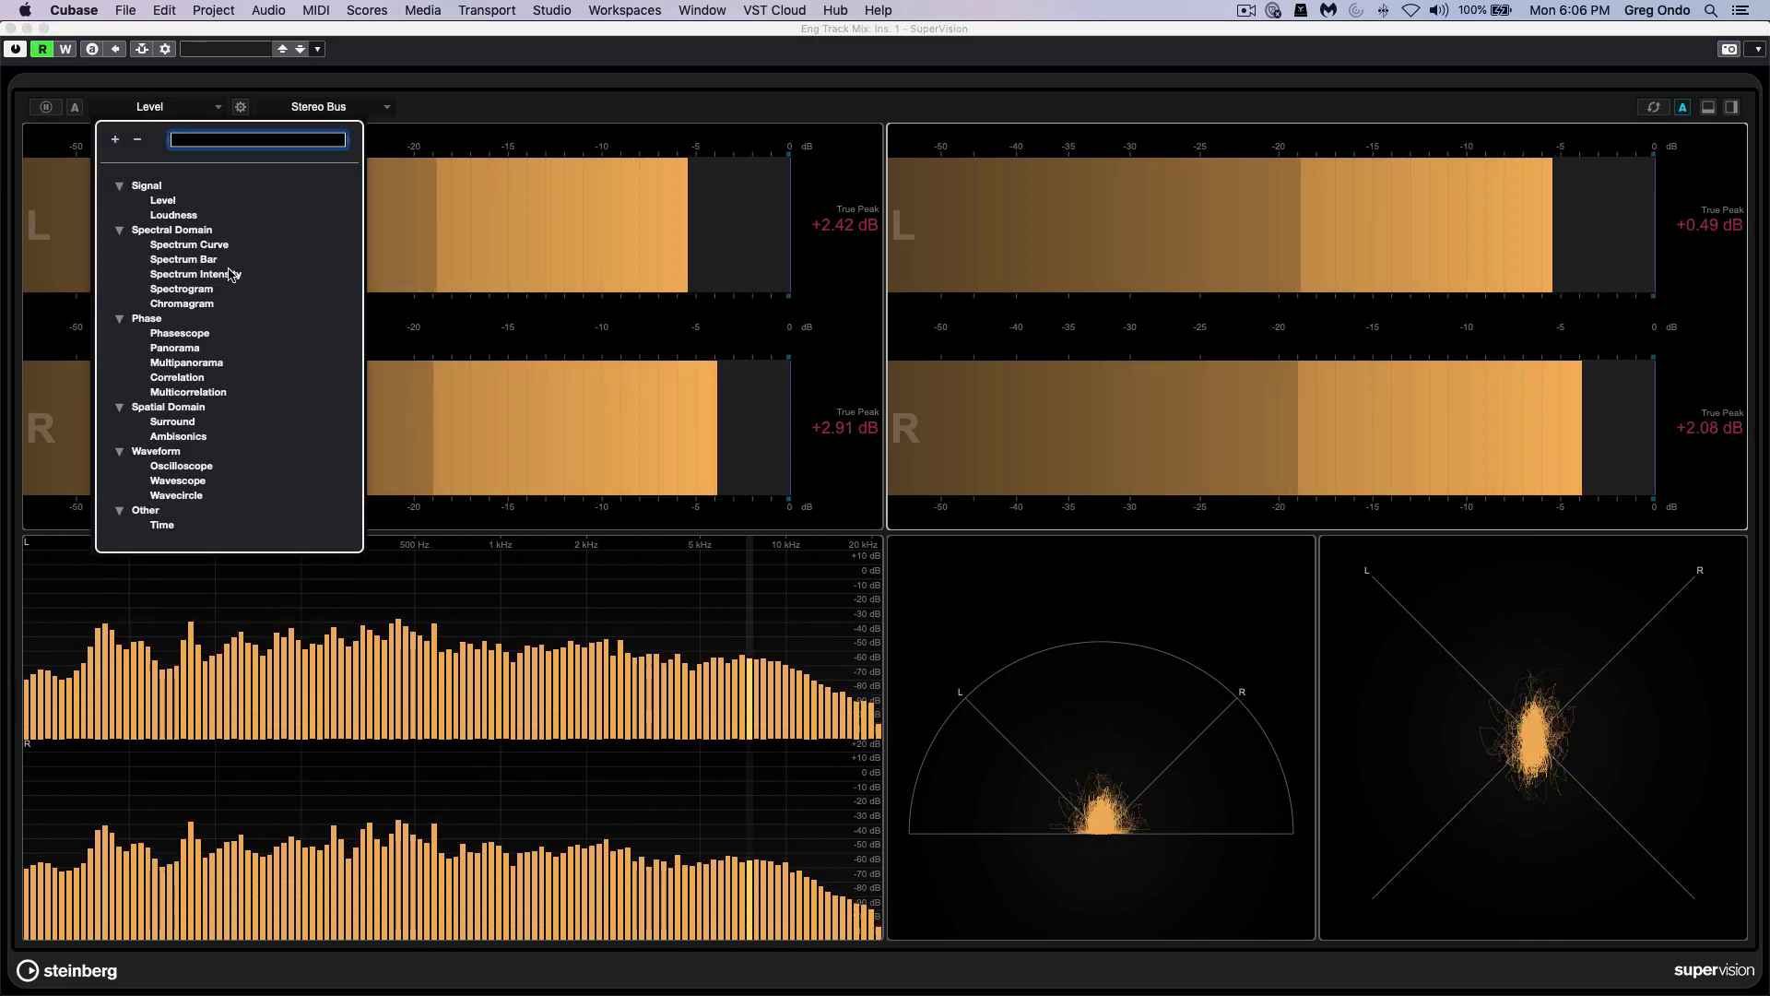
pyautogui.click(182, 289)
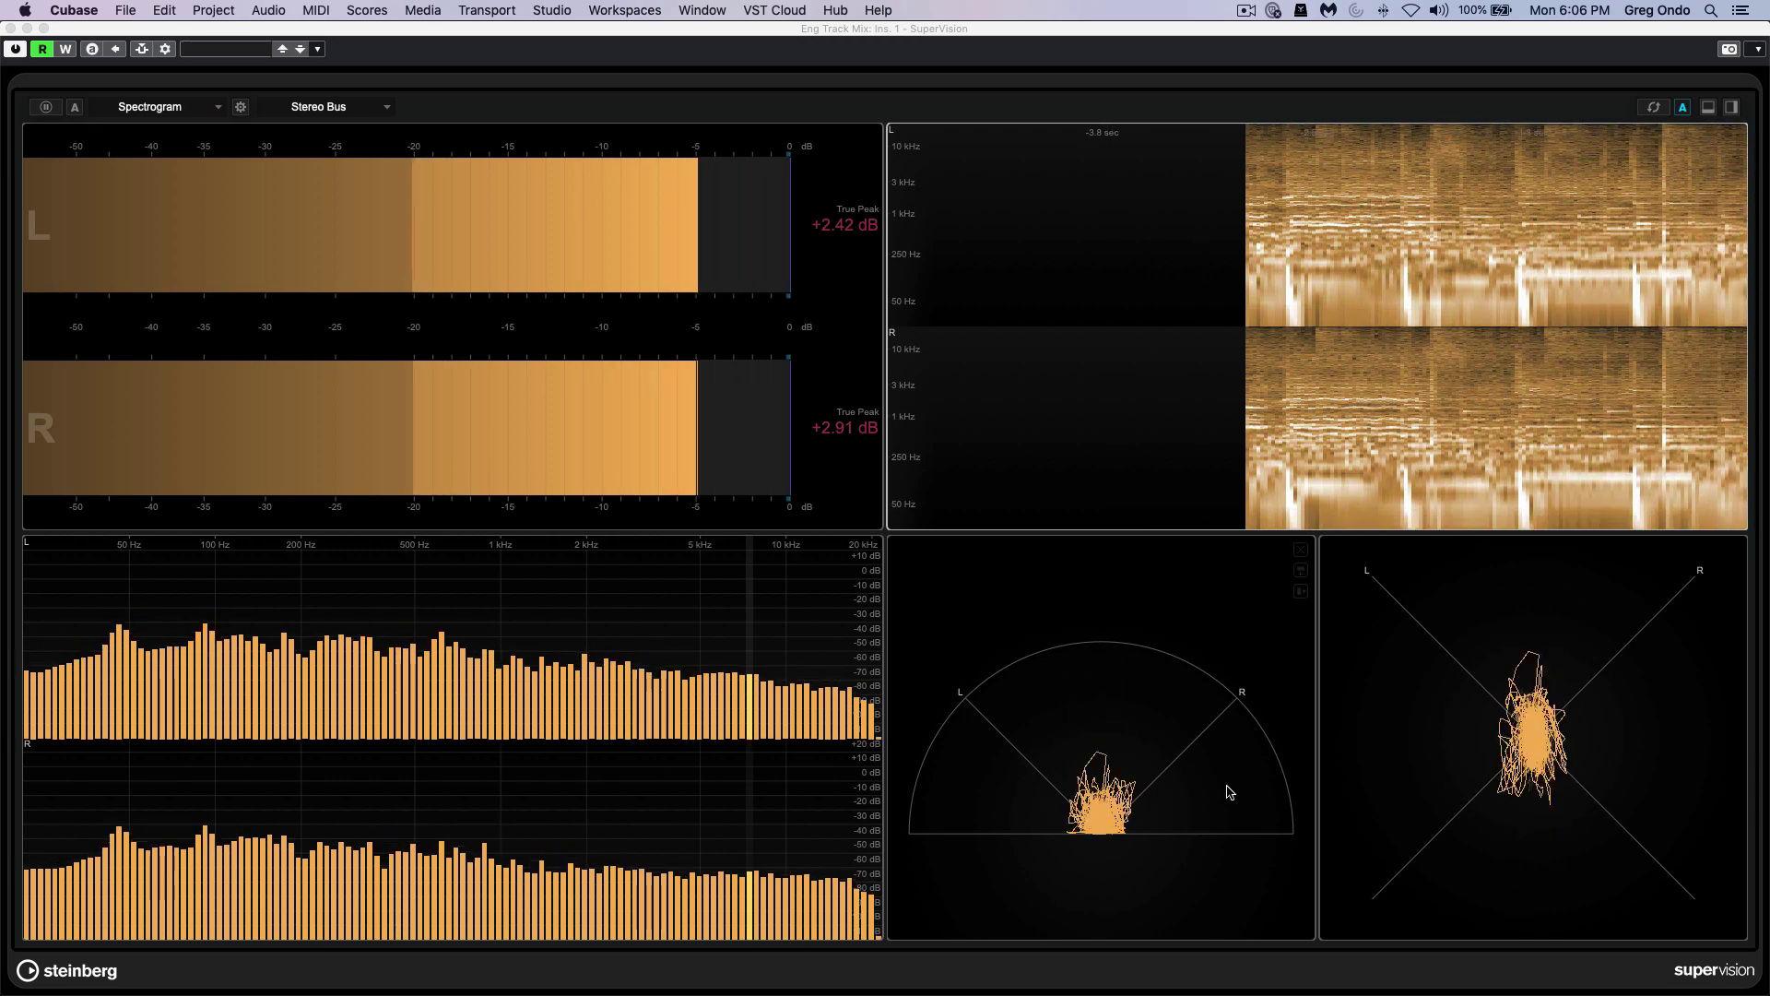
# Enlarge the Phasescope module, restore the multi-module layout, and close the Eng Track Mix SuperVision window
pyautogui.doubleClick(1553, 724)
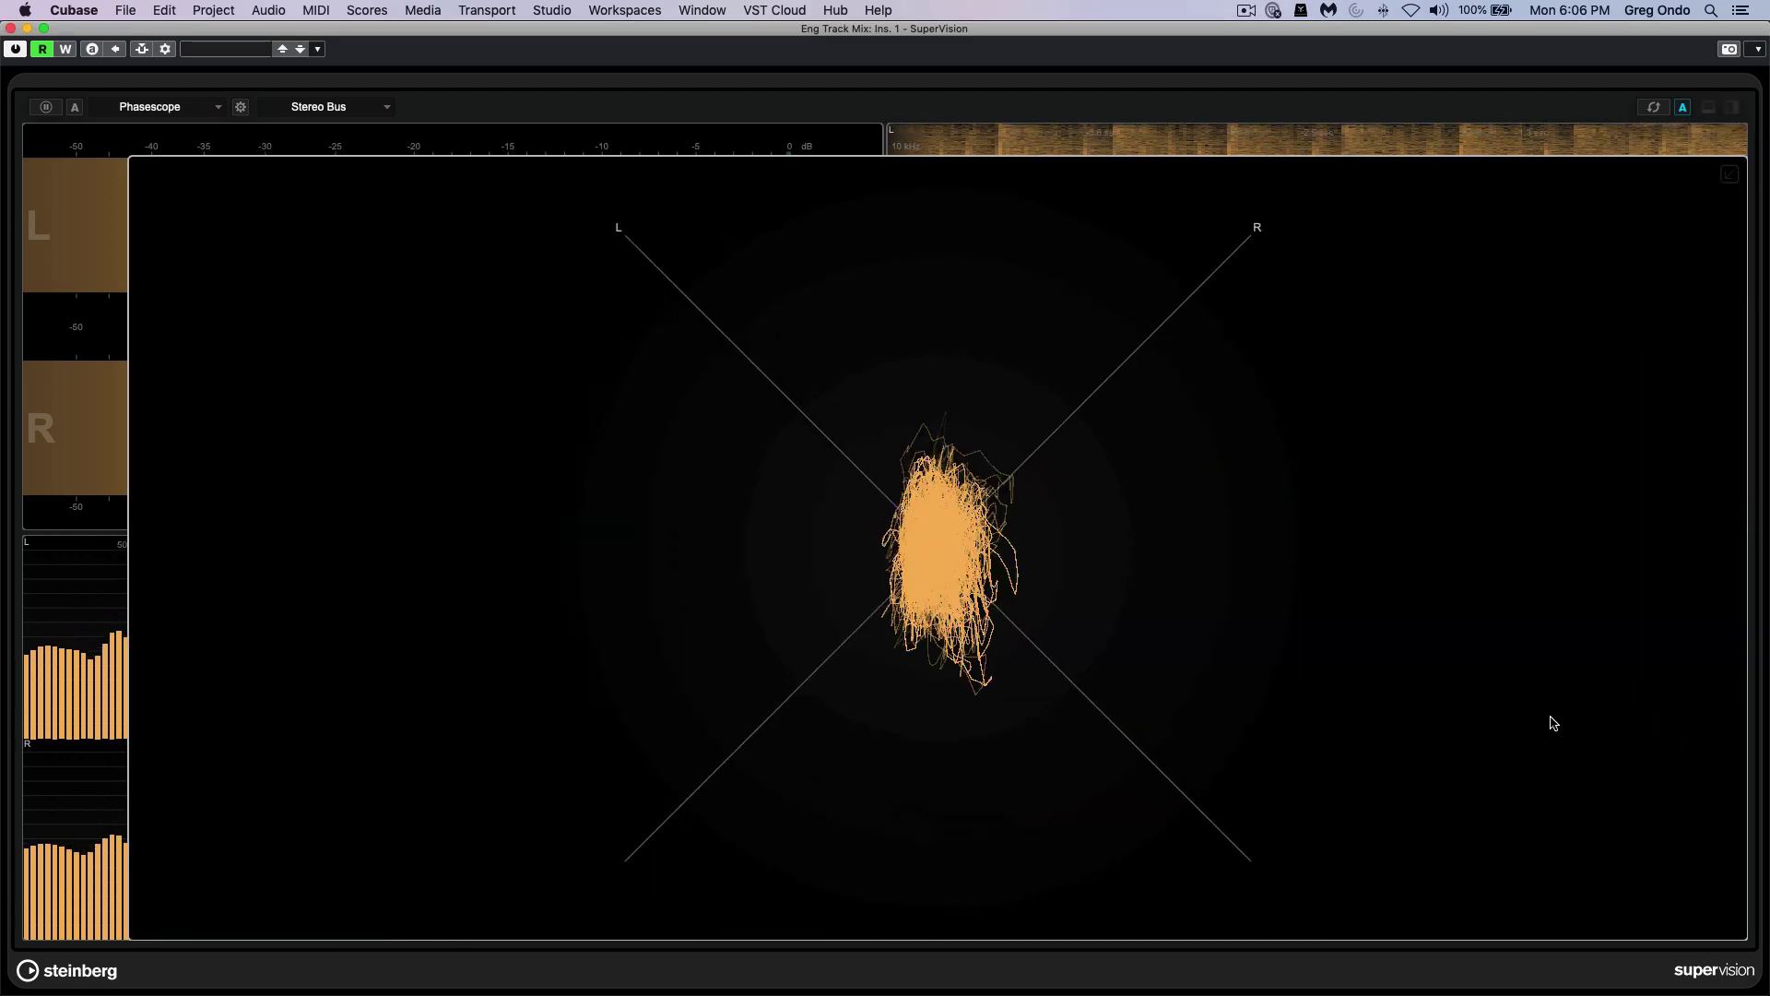
pyautogui.doubleClick(1079, 664)
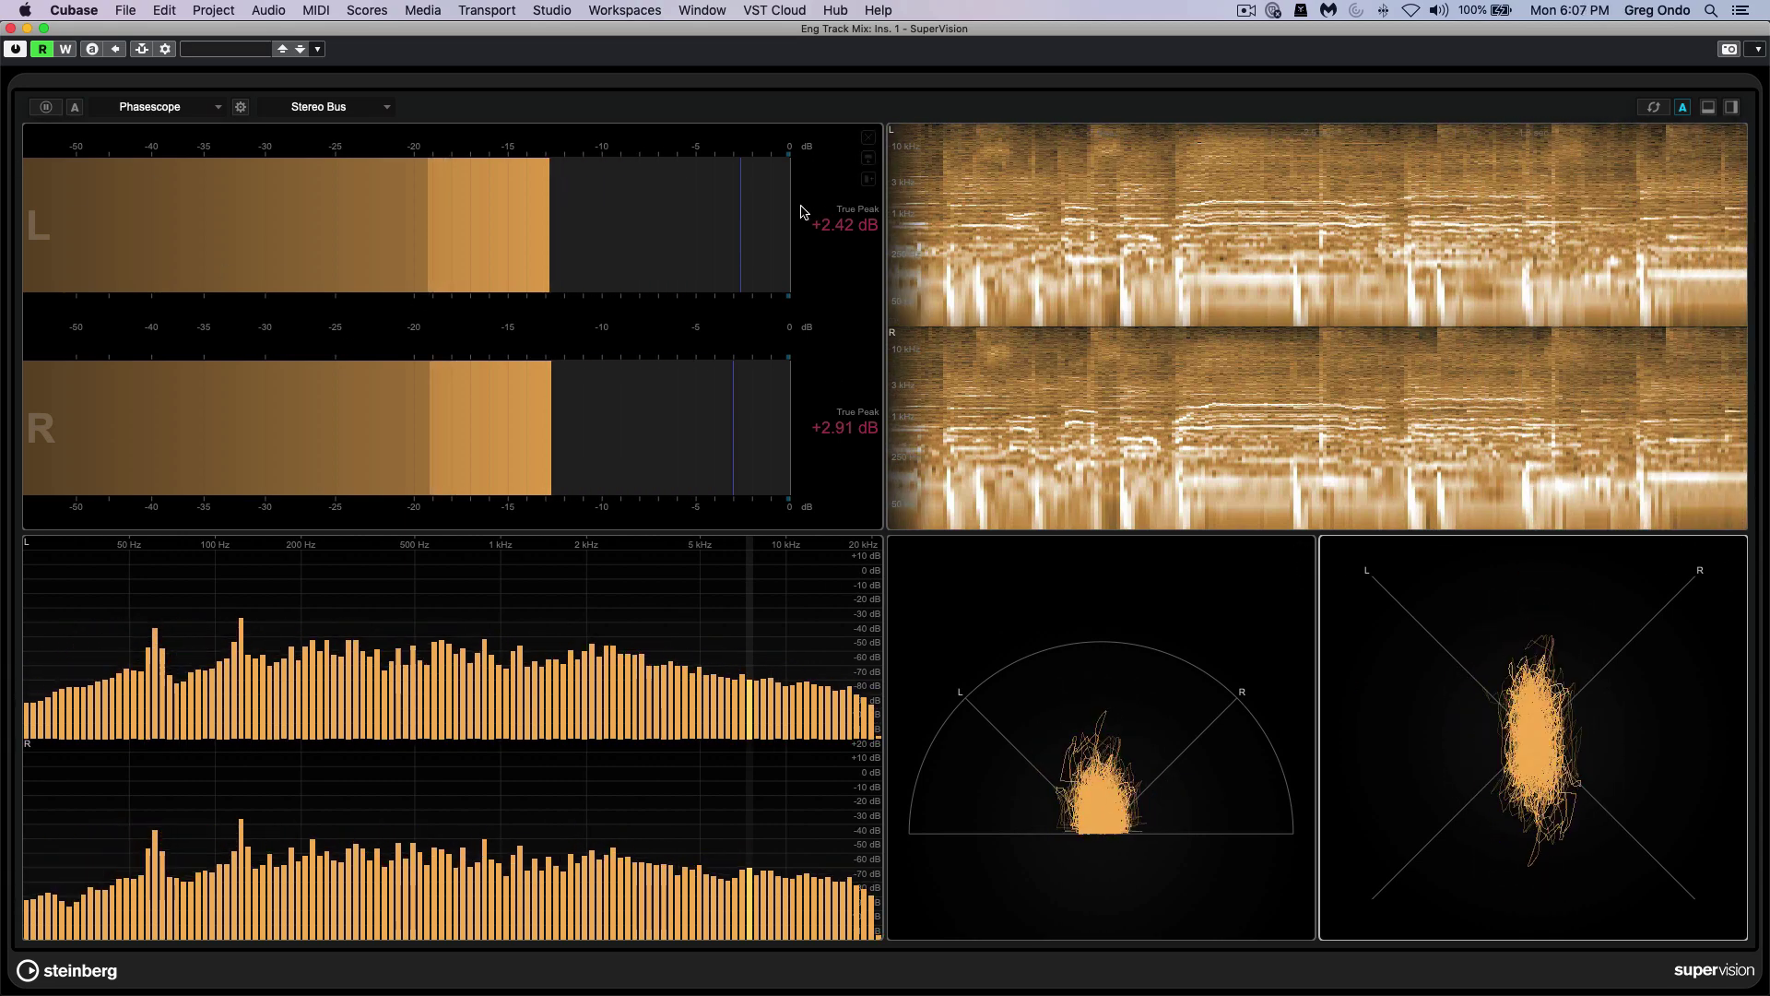
pyautogui.click(11, 28)
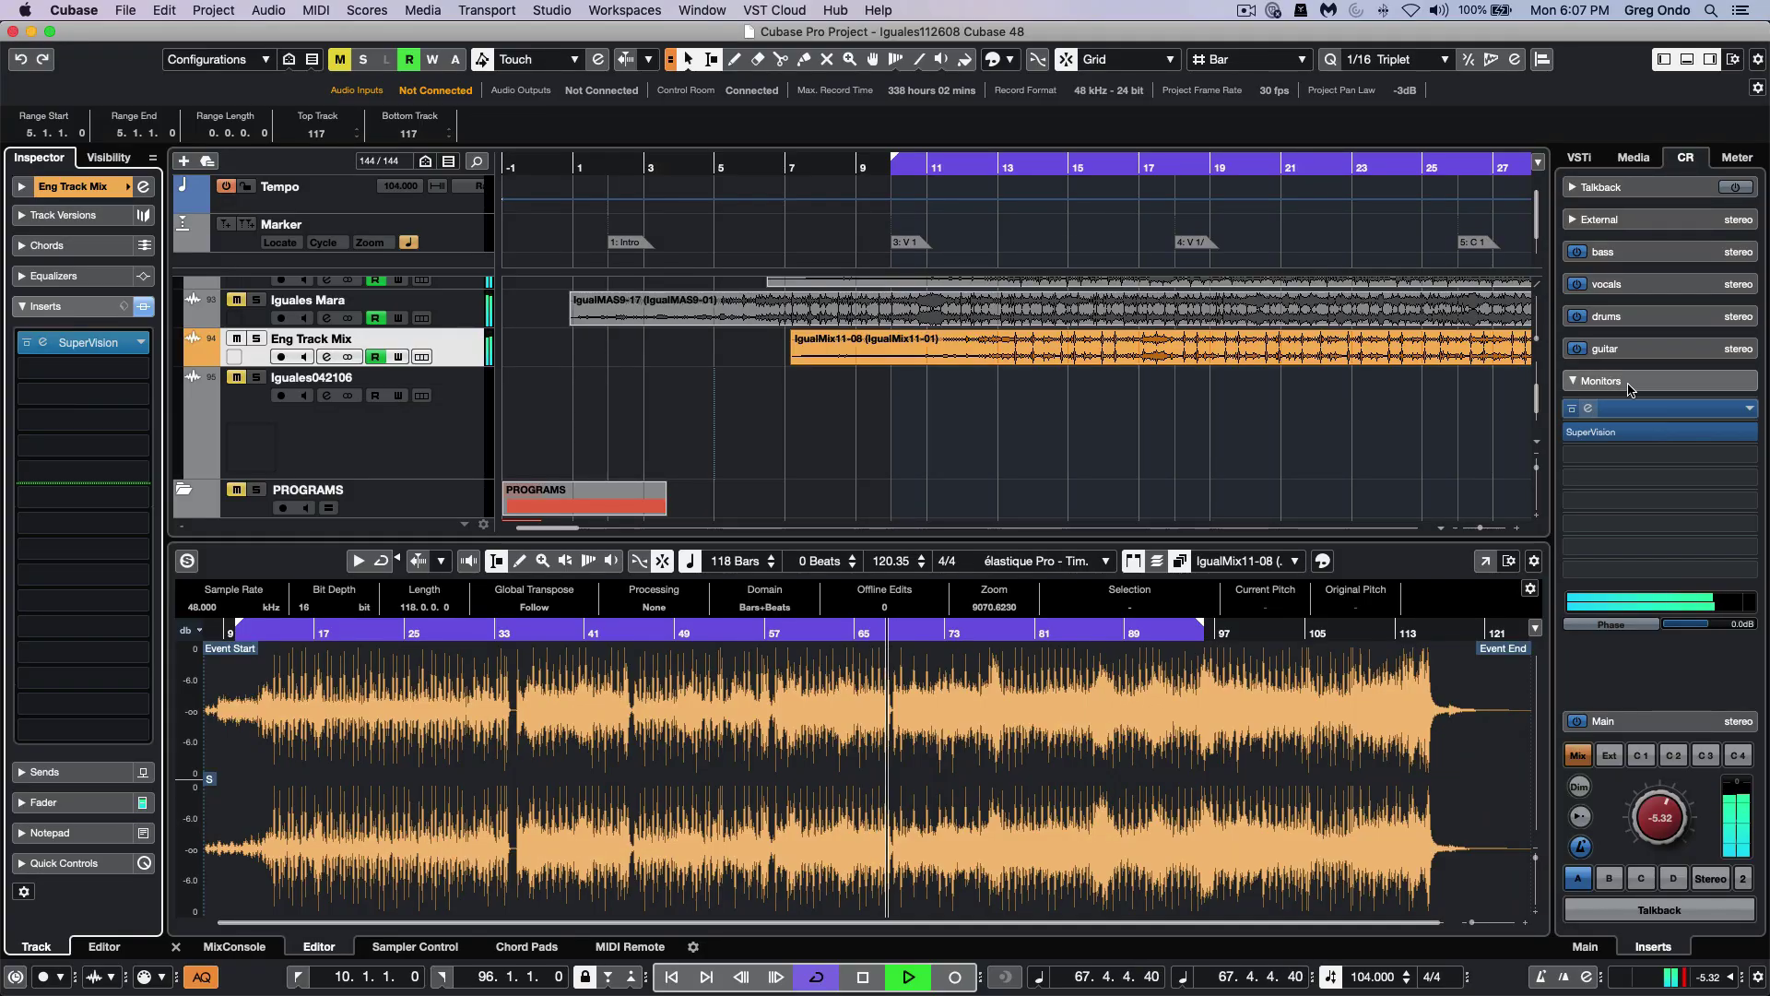
# Open the first SuperVision insert on the Control Room Monitors at full screen, load the Control Room 2 preset, and close it
pyautogui.click(1648, 412)
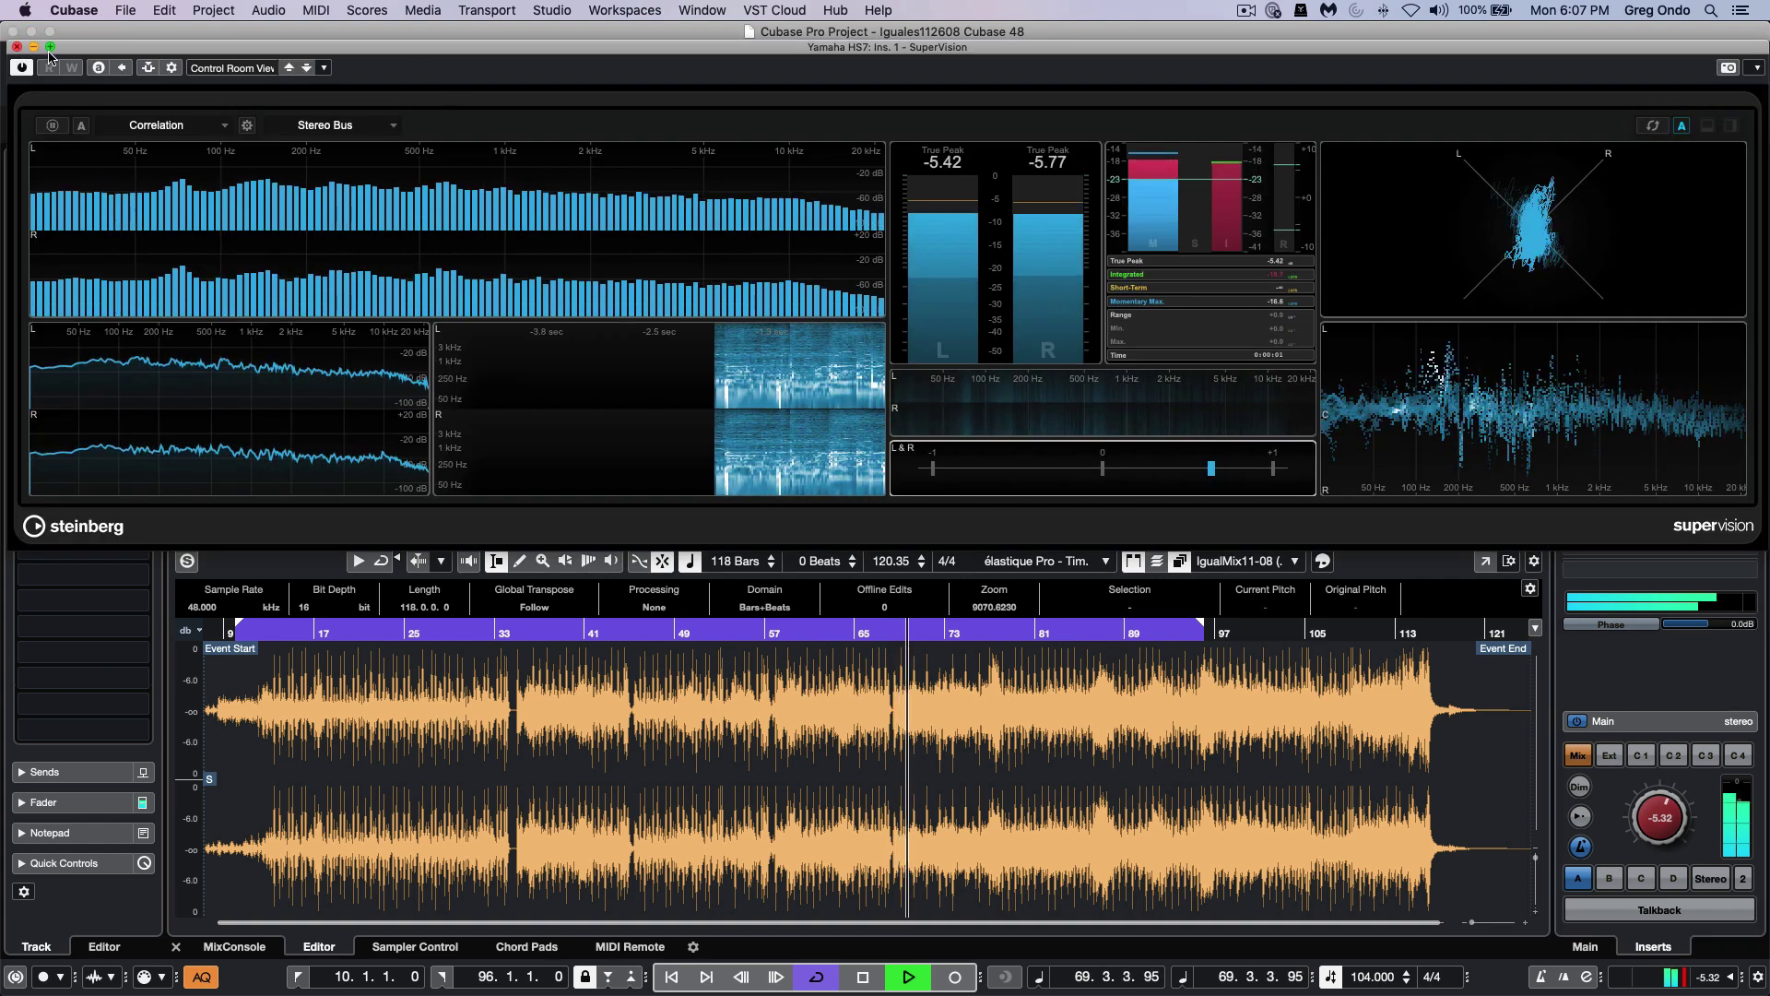
pyautogui.click(51, 47)
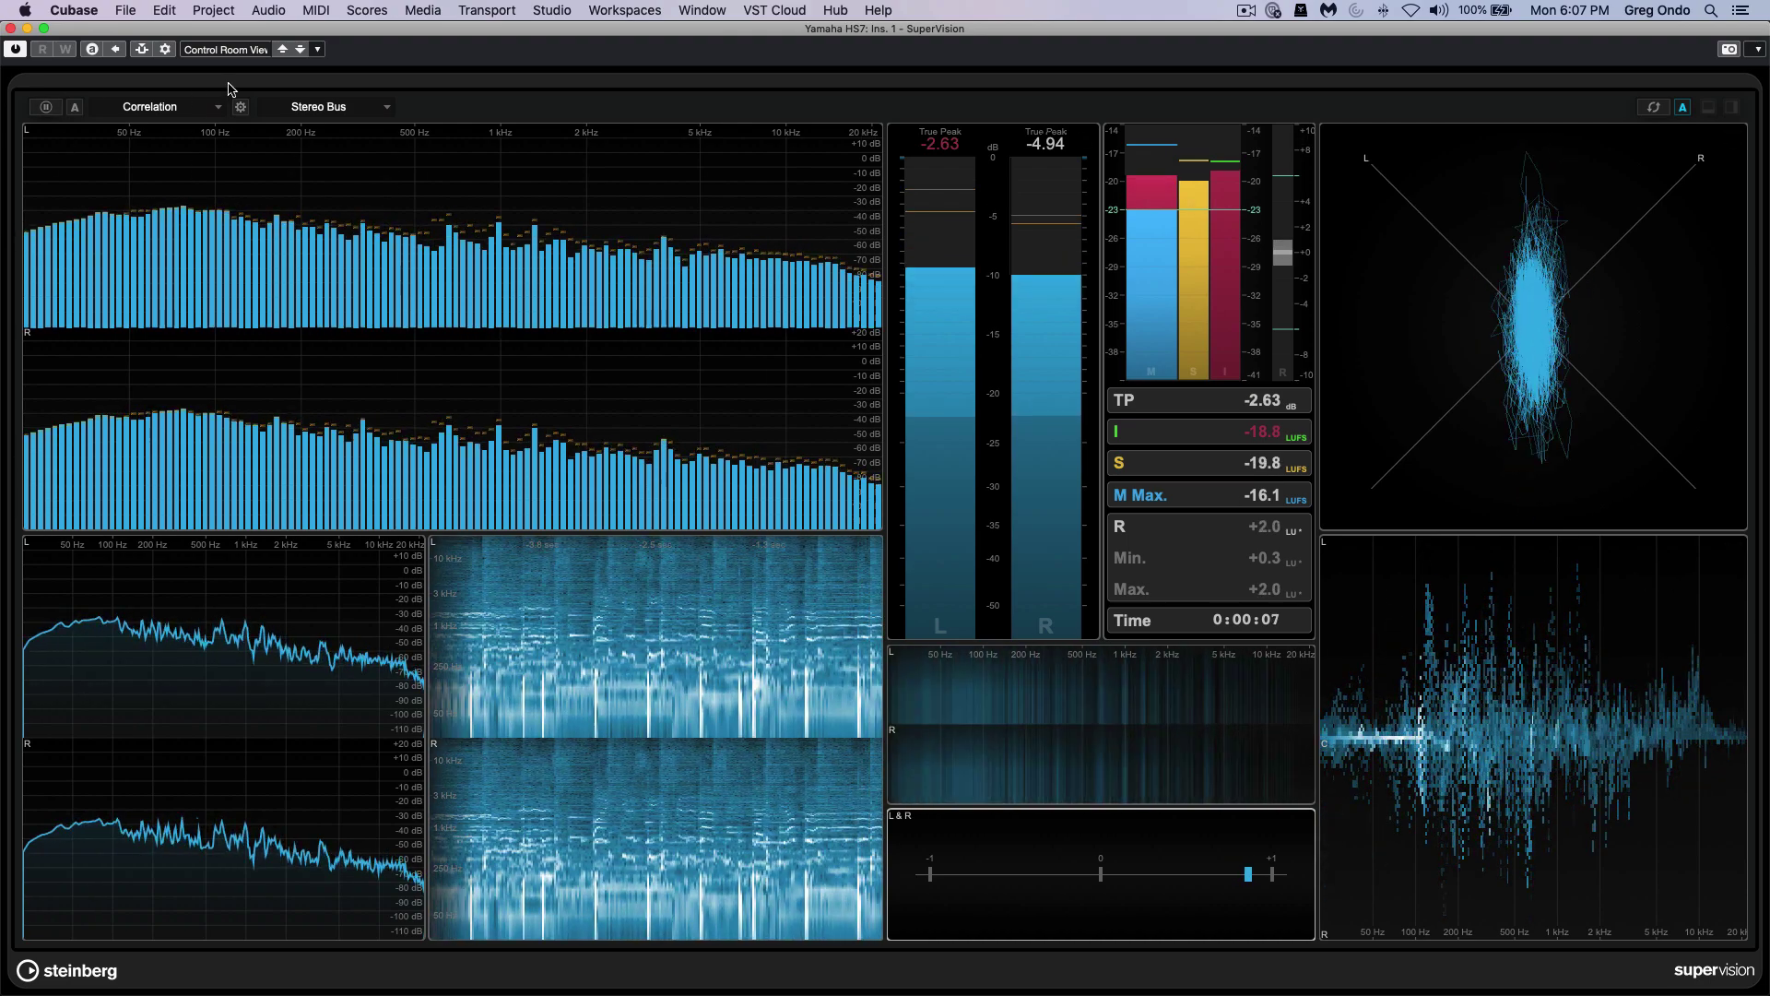
pyautogui.click(245, 51)
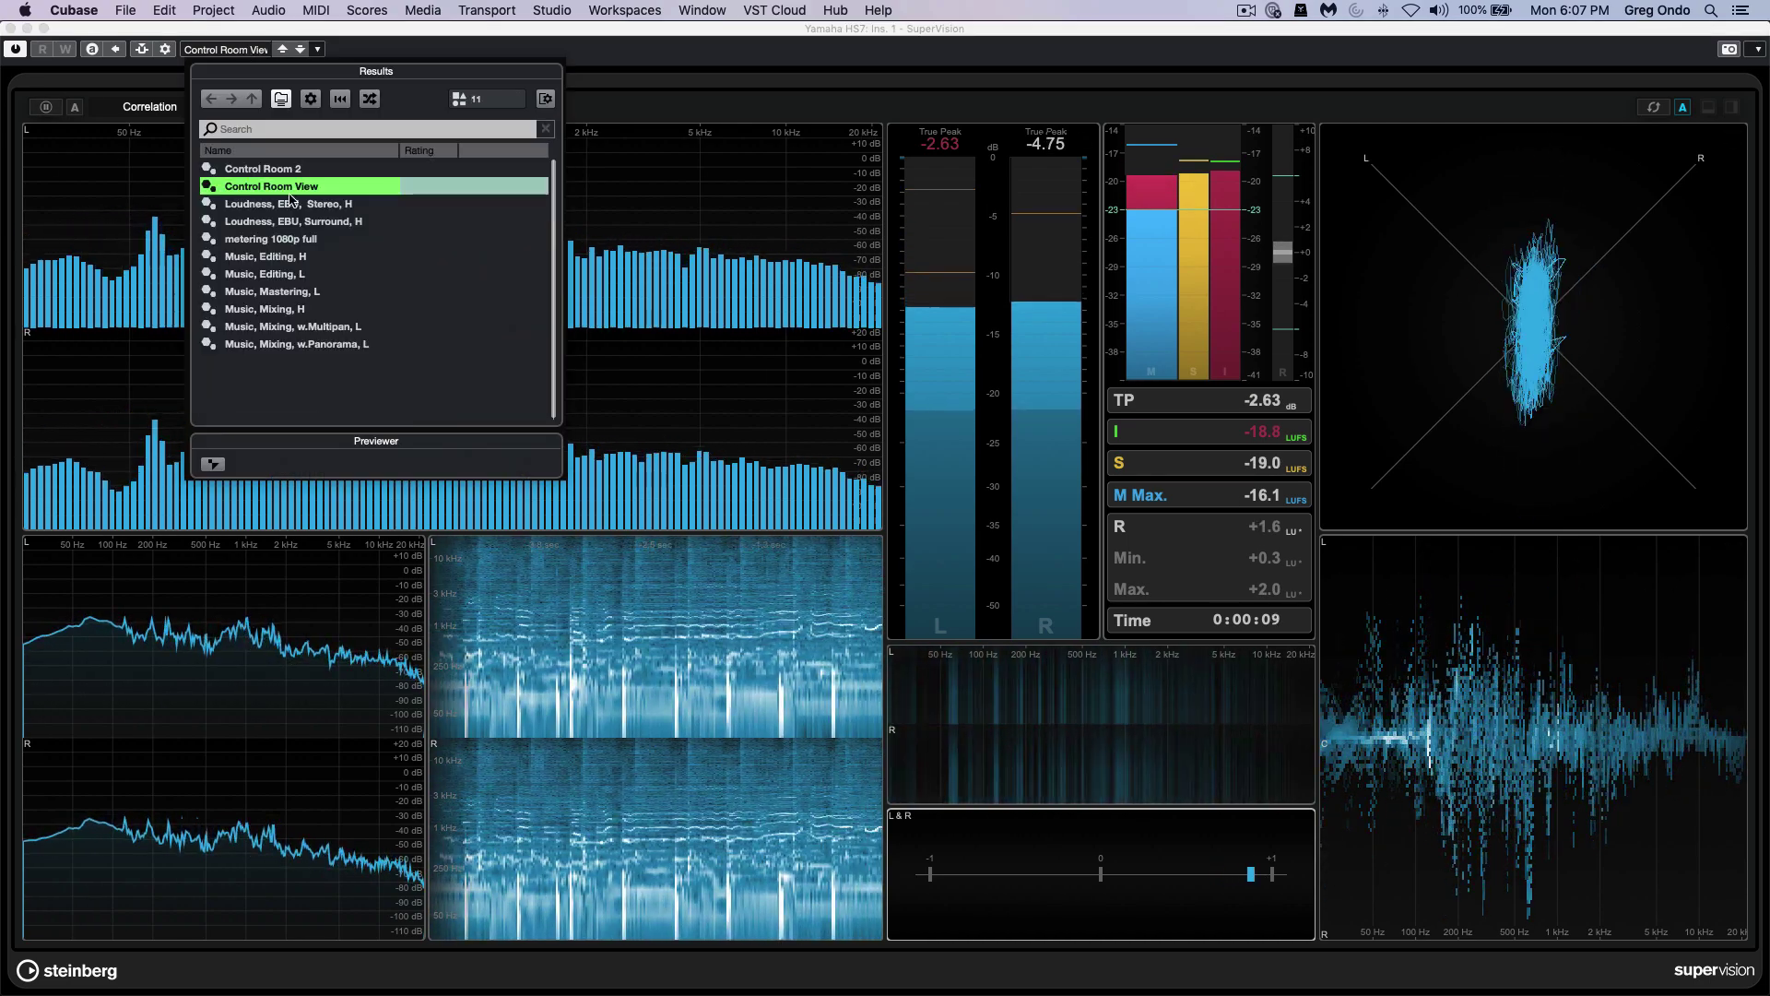
pyautogui.doubleClick(298, 185)
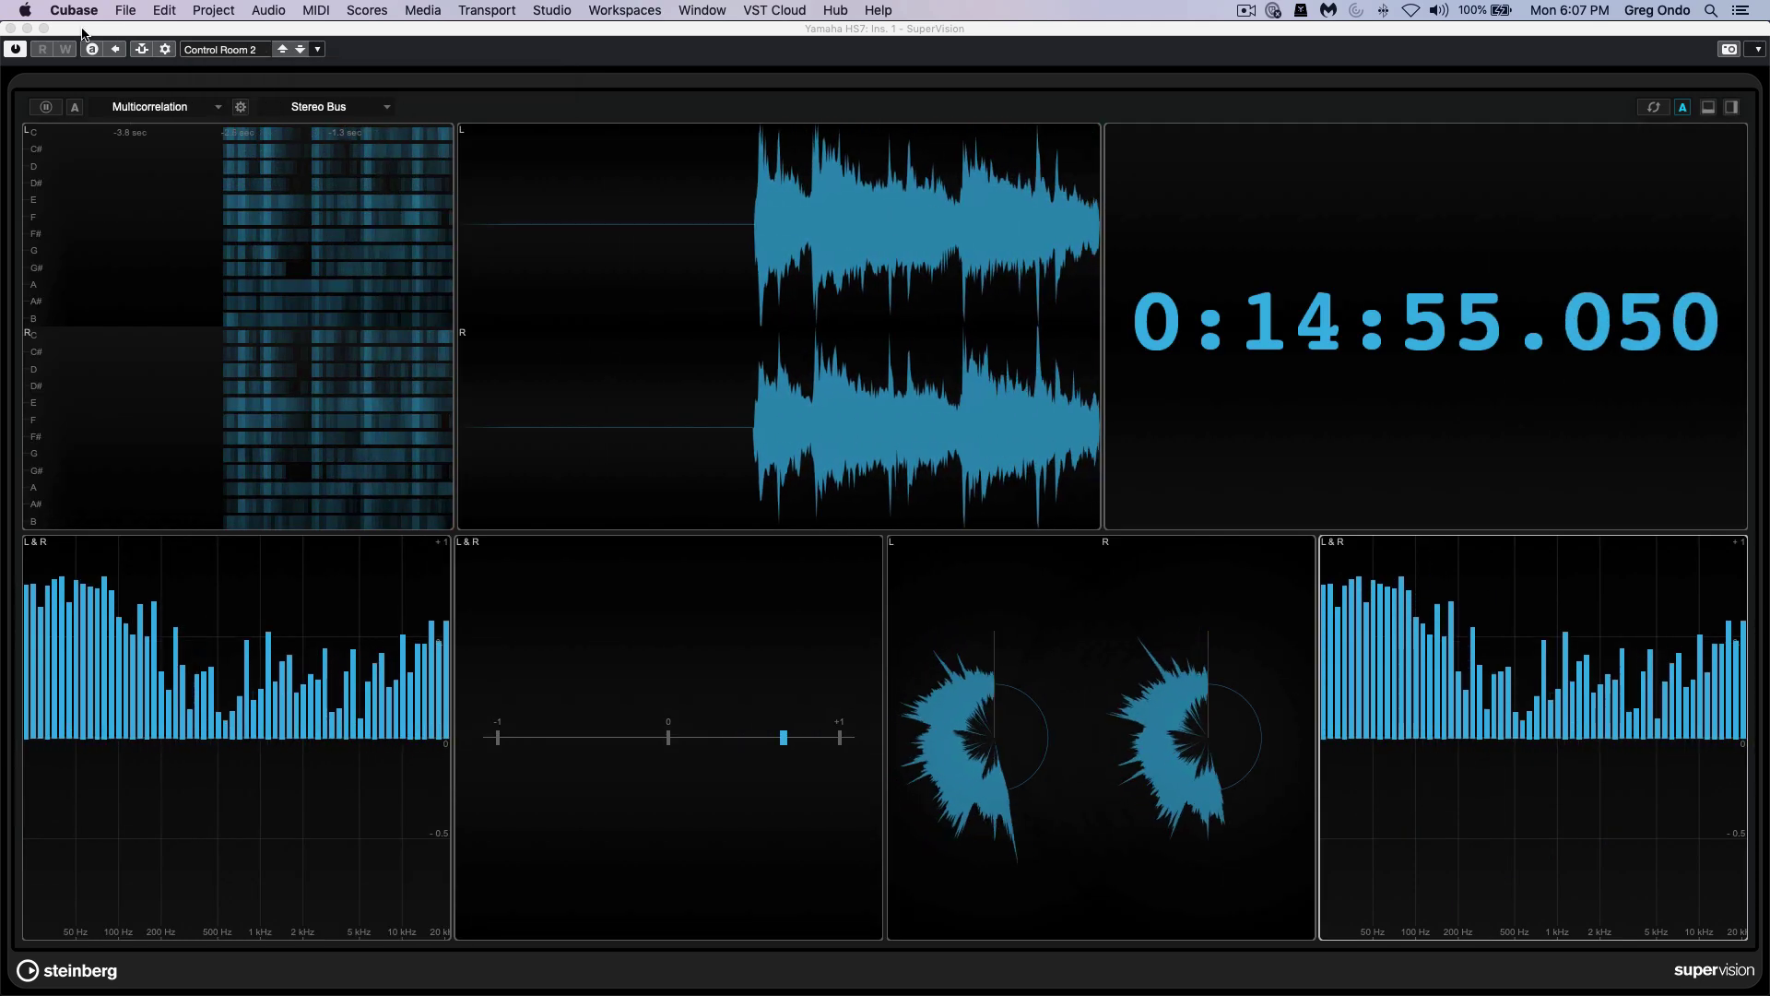
pyautogui.click(11, 29)
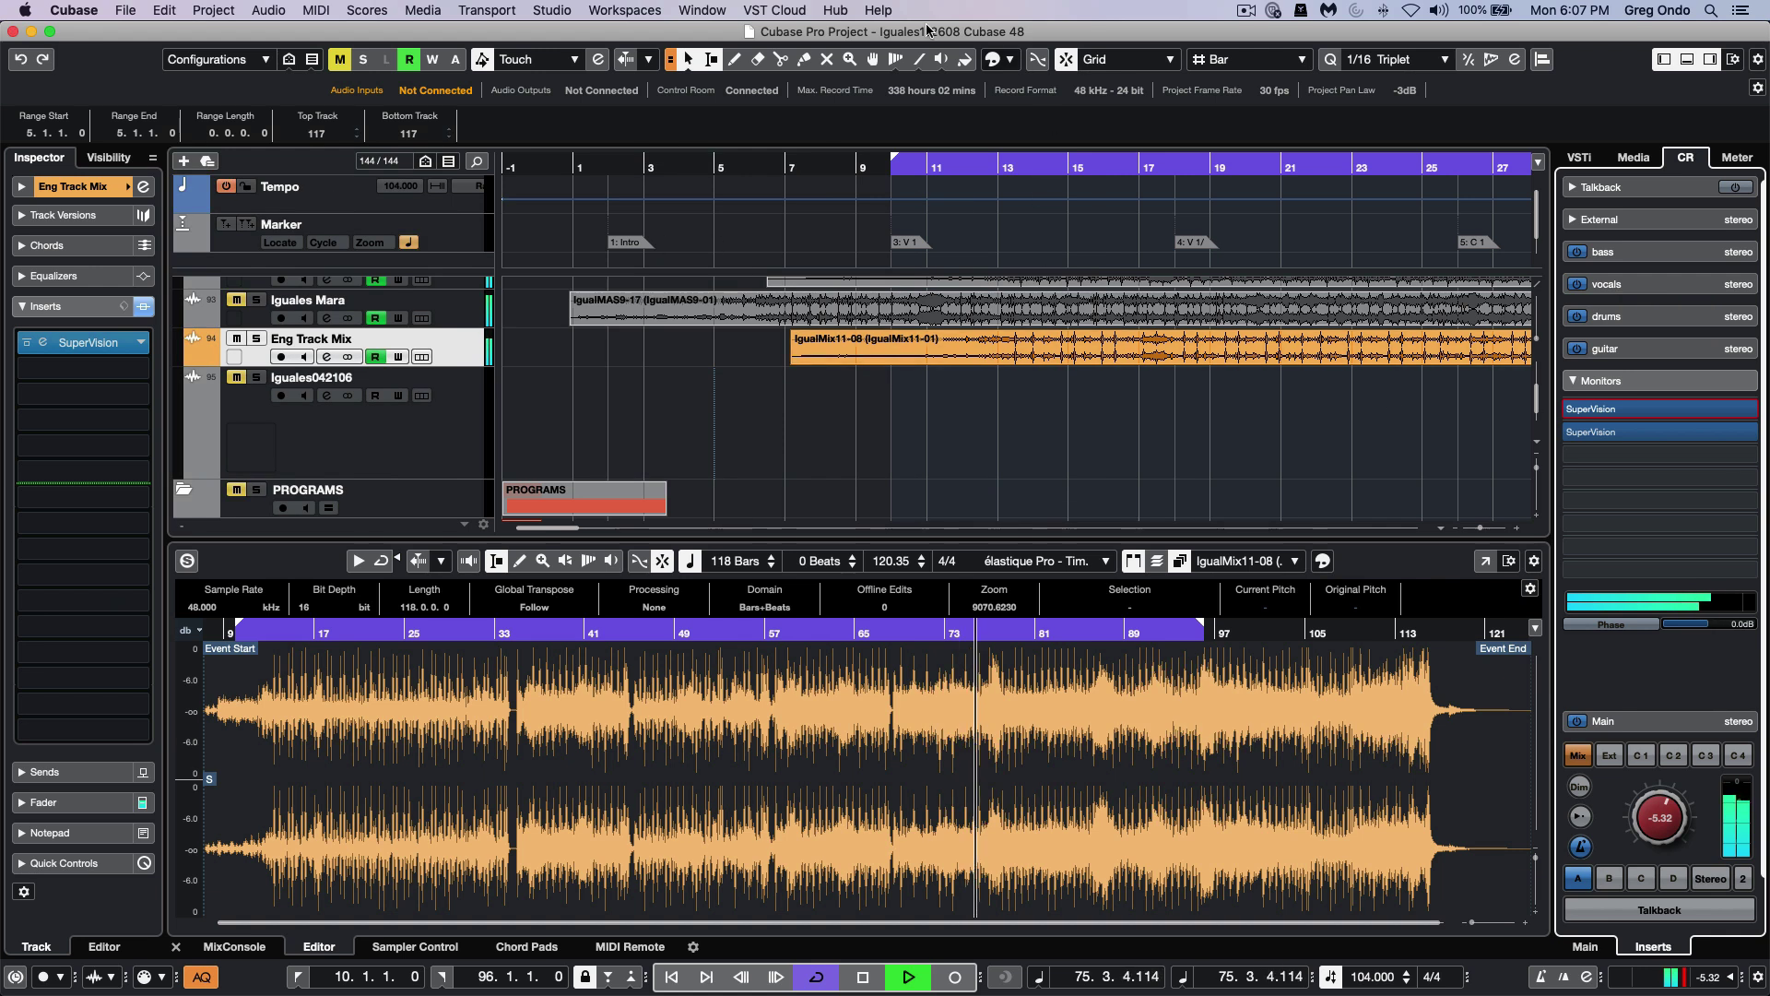
# Recall the Double SuperVision workspace and load the Control Room View preset in the upper SuperVision window
pyautogui.click(634, 10)
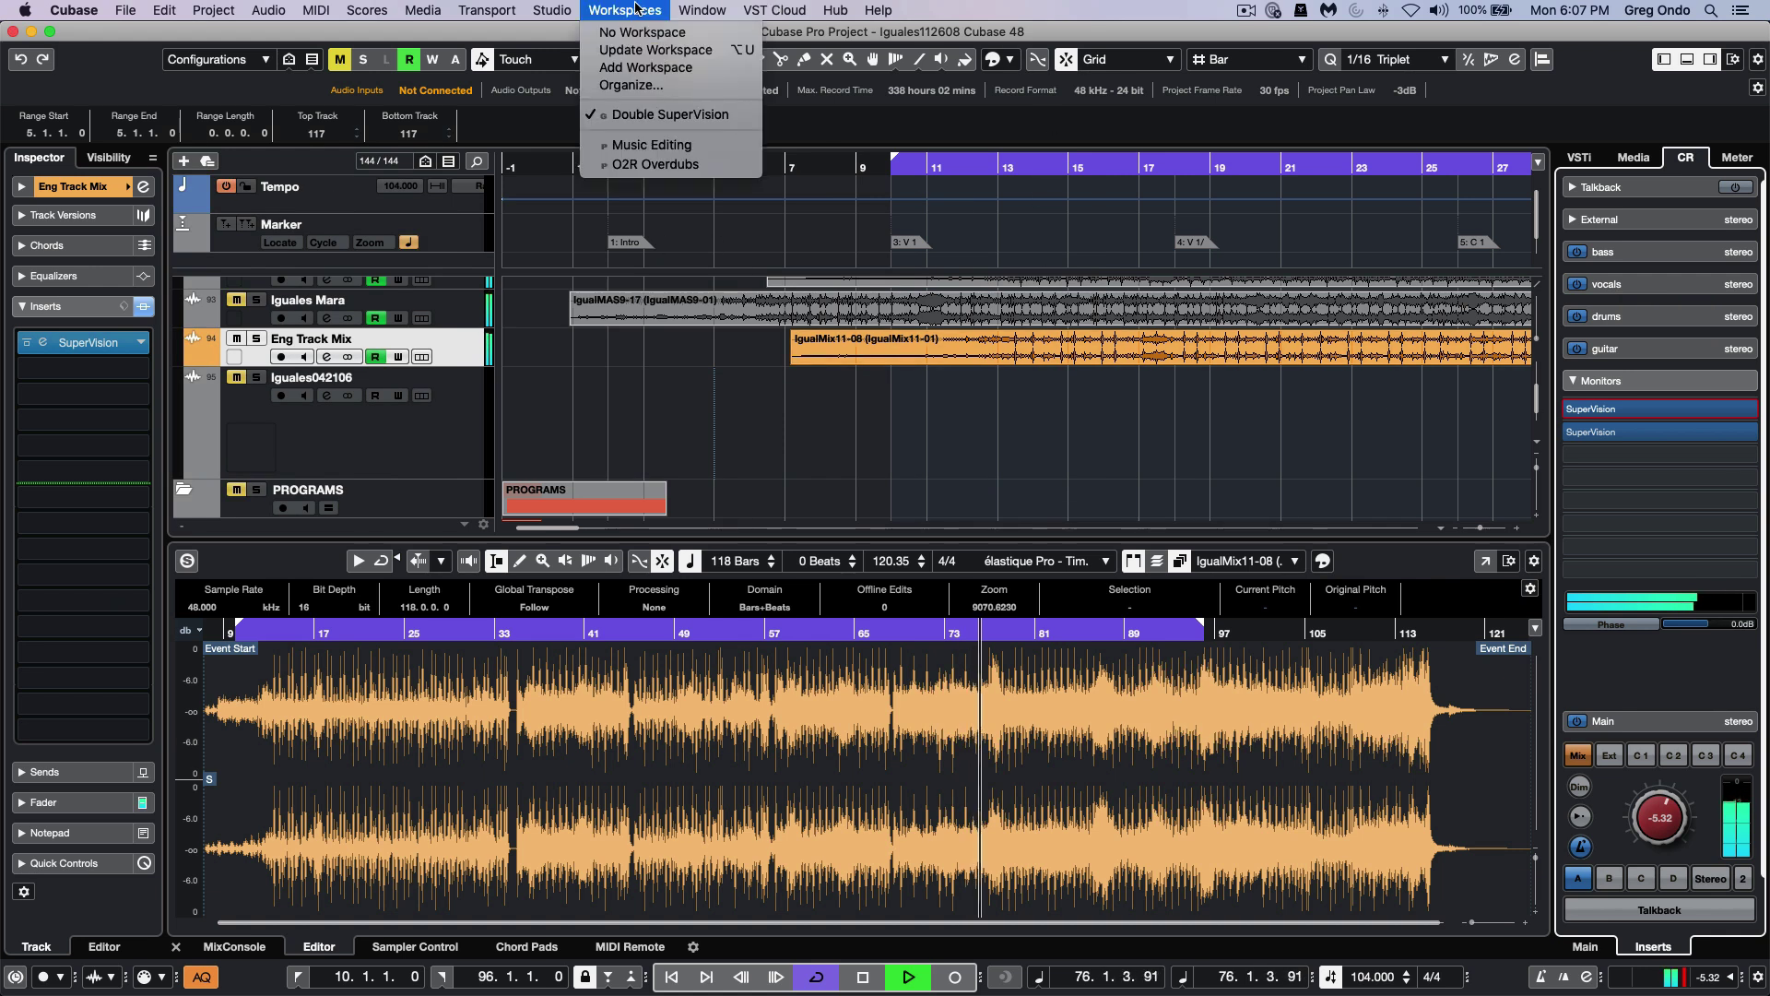
pyautogui.click(659, 118)
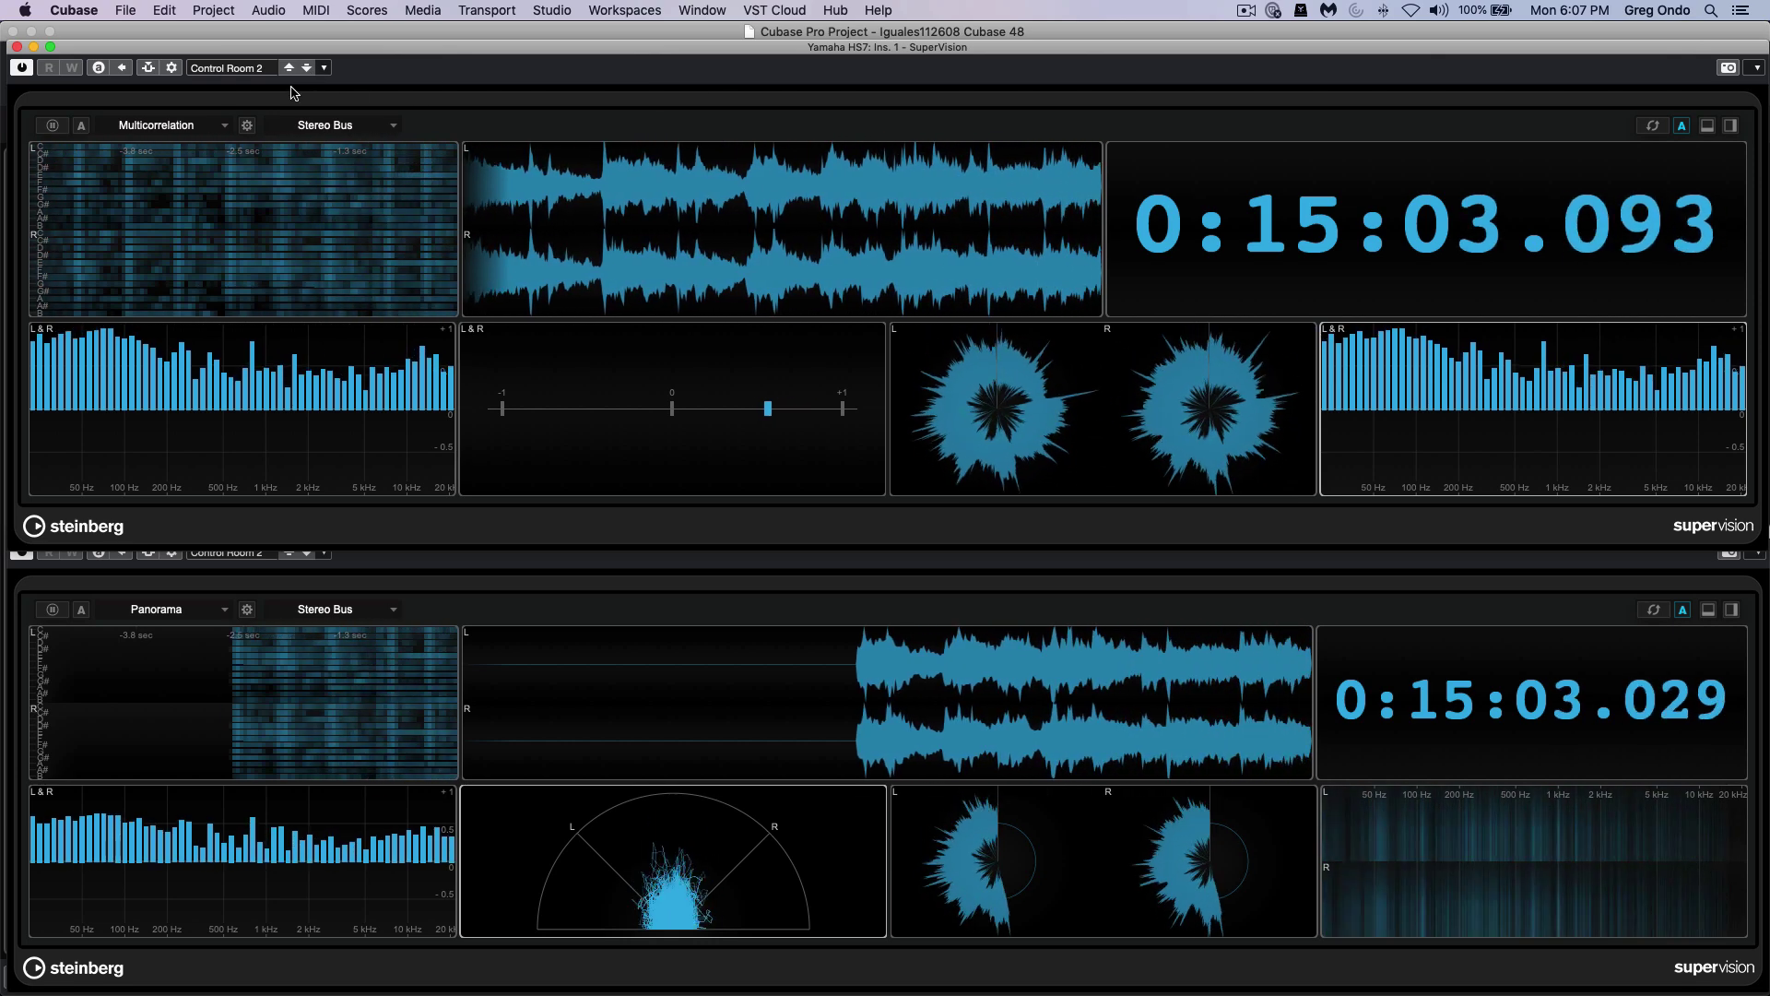
pyautogui.click(228, 68)
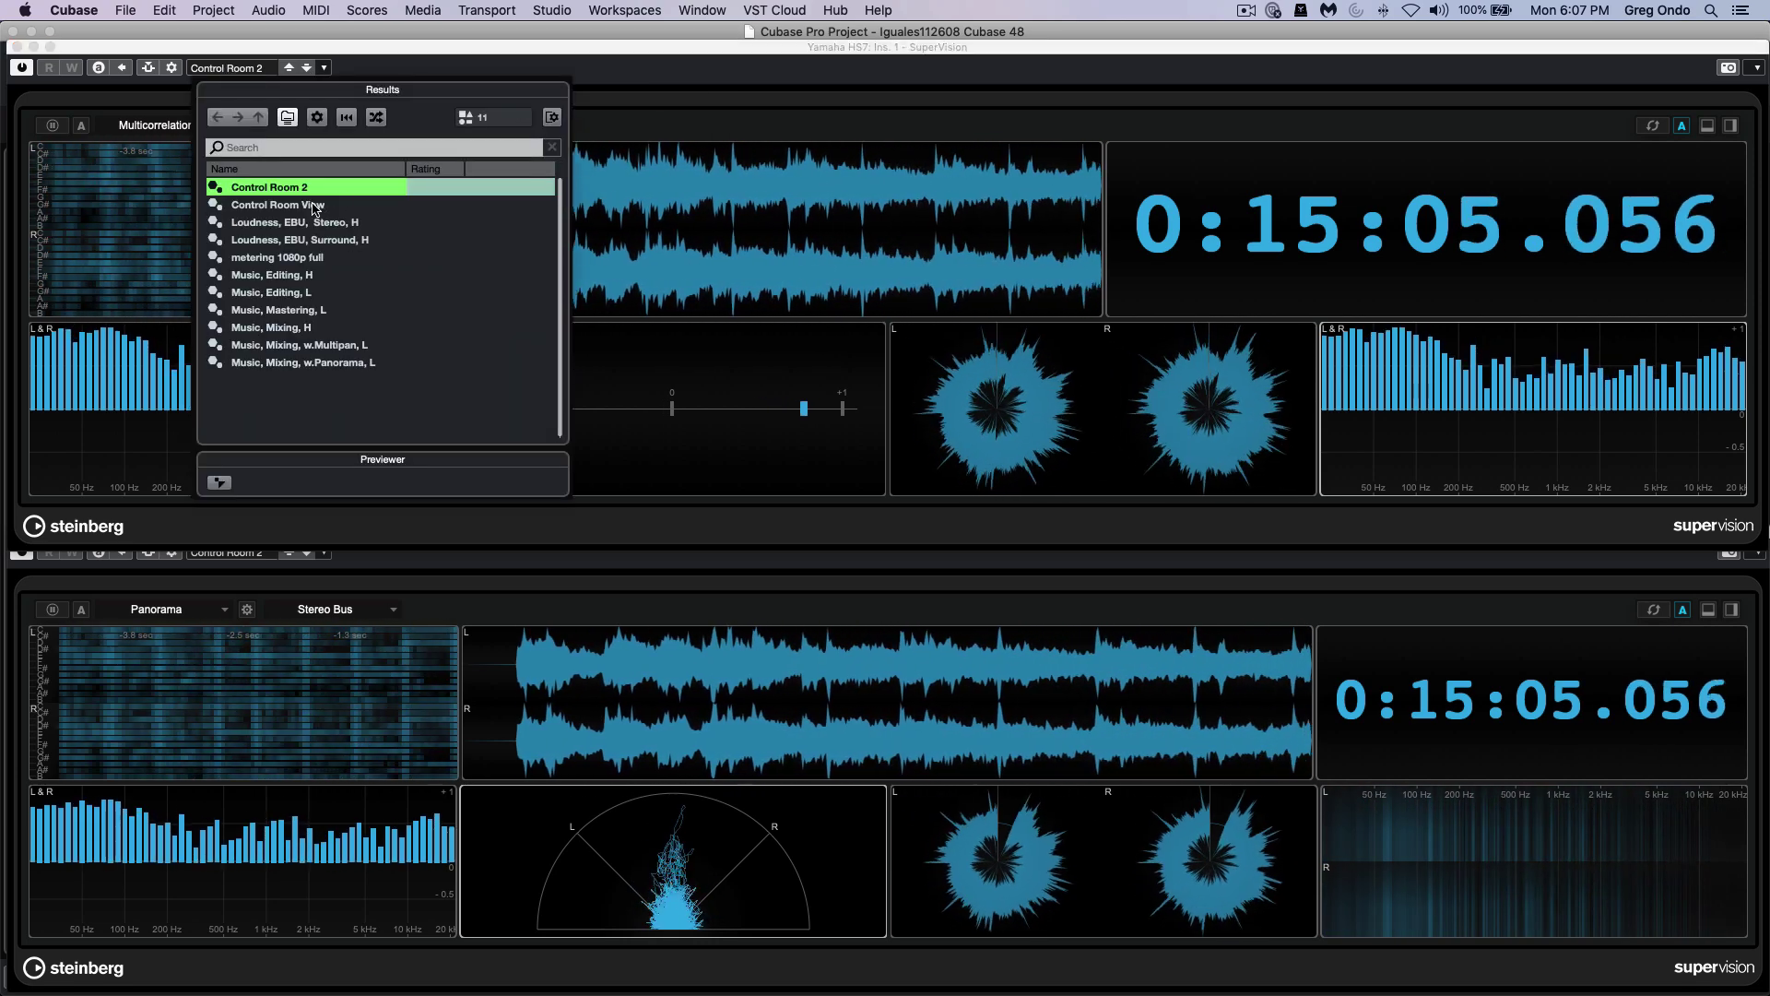
pyautogui.doubleClick(276, 205)
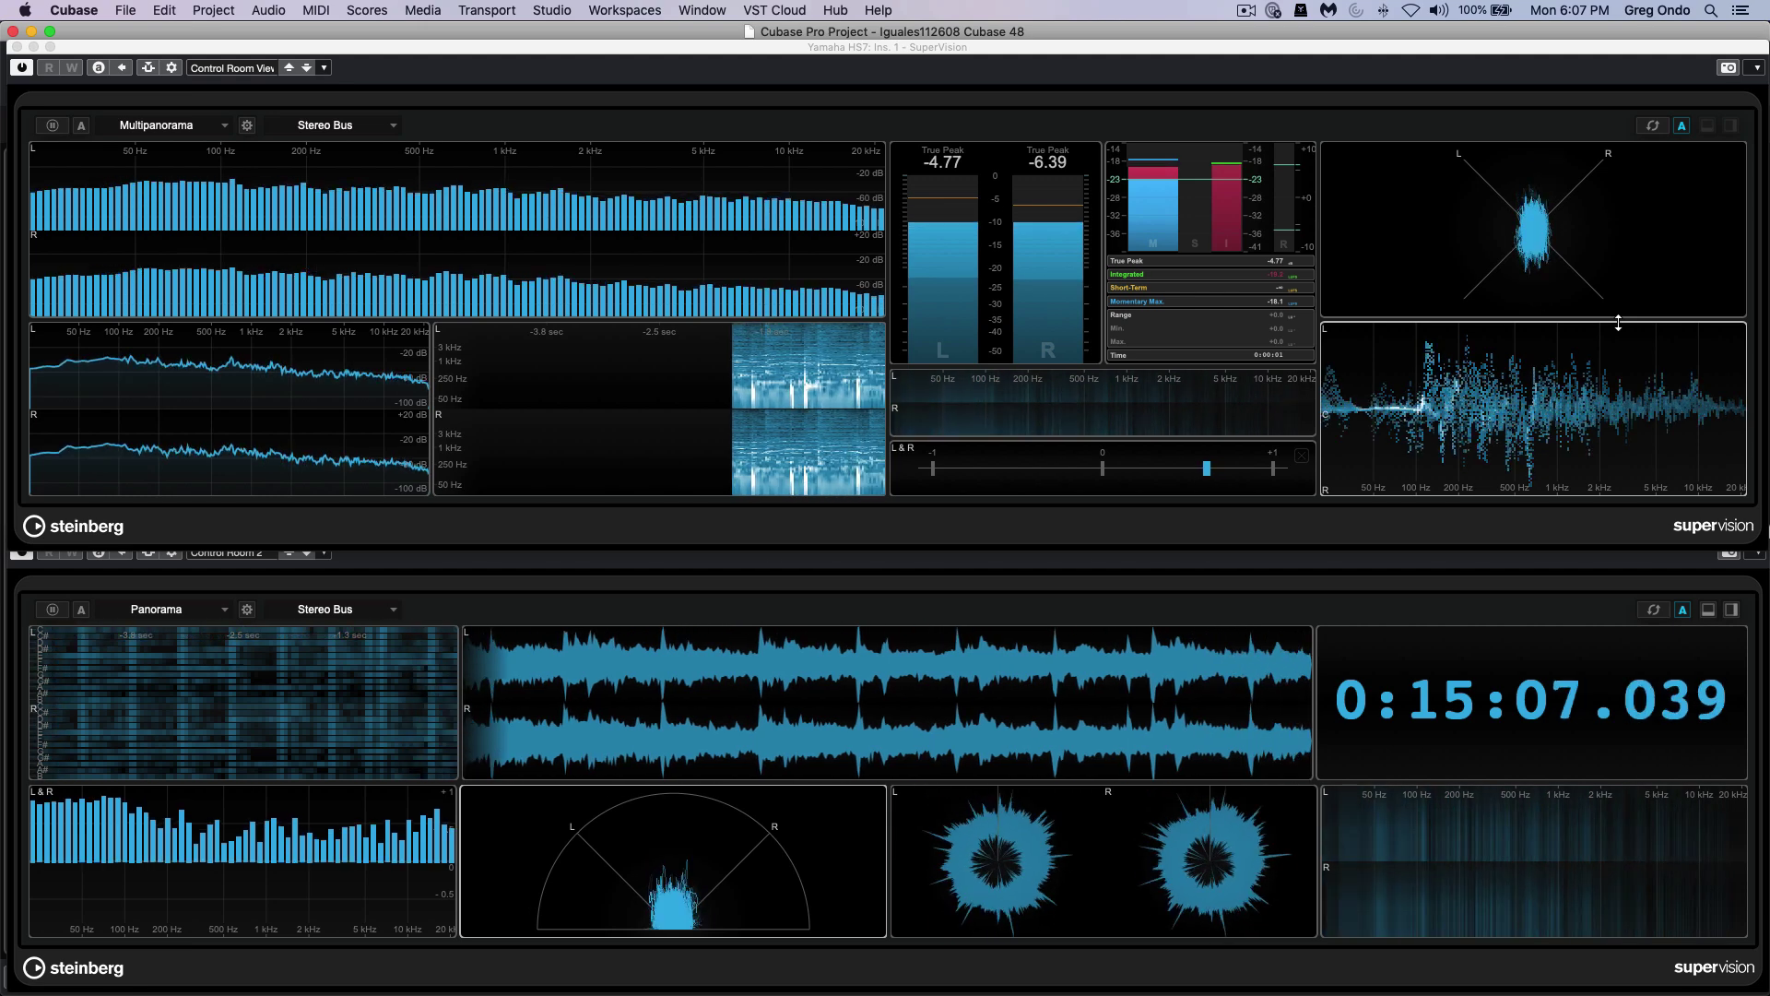